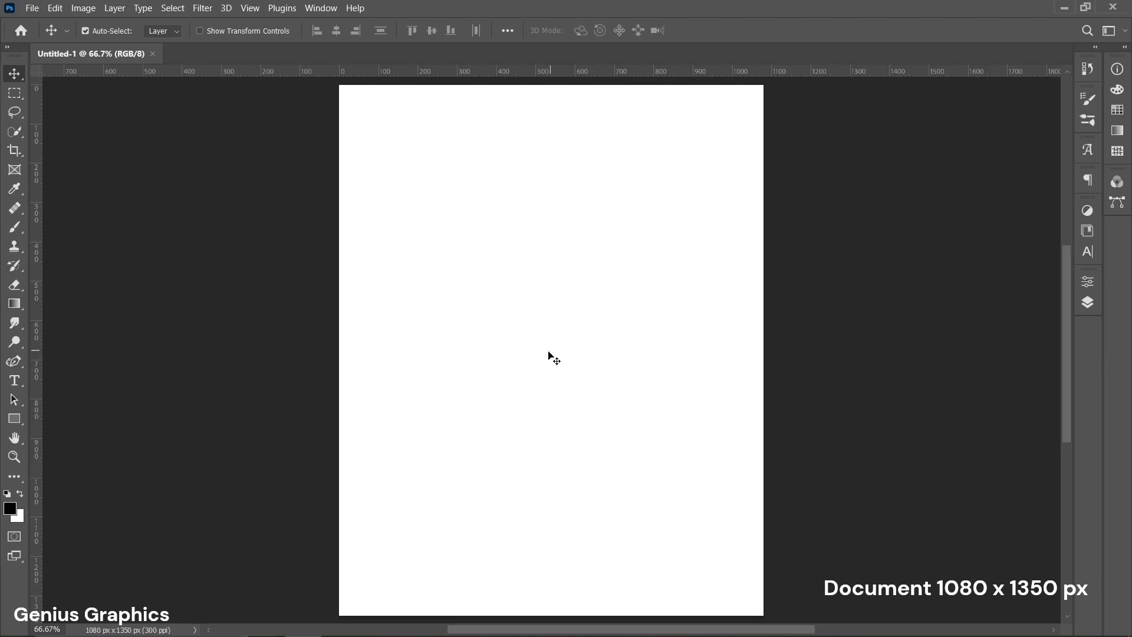
# Start a new rectangle shape from its centre, with a width of 860 px and a height of 960 px
pyautogui.click(16, 425)
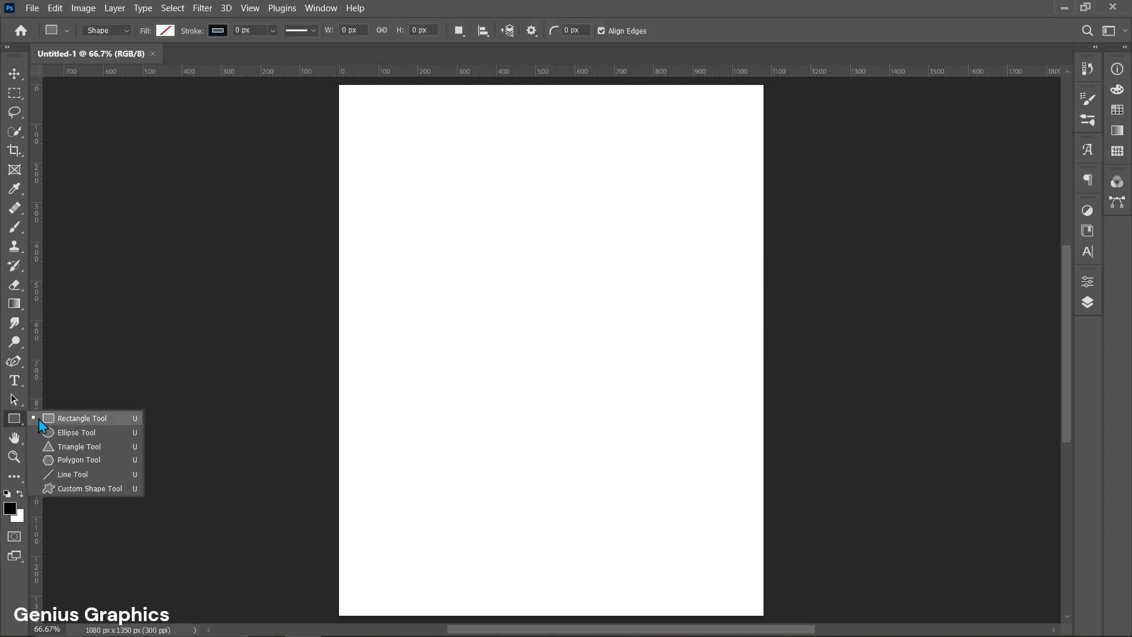
pyautogui.click(53, 420)
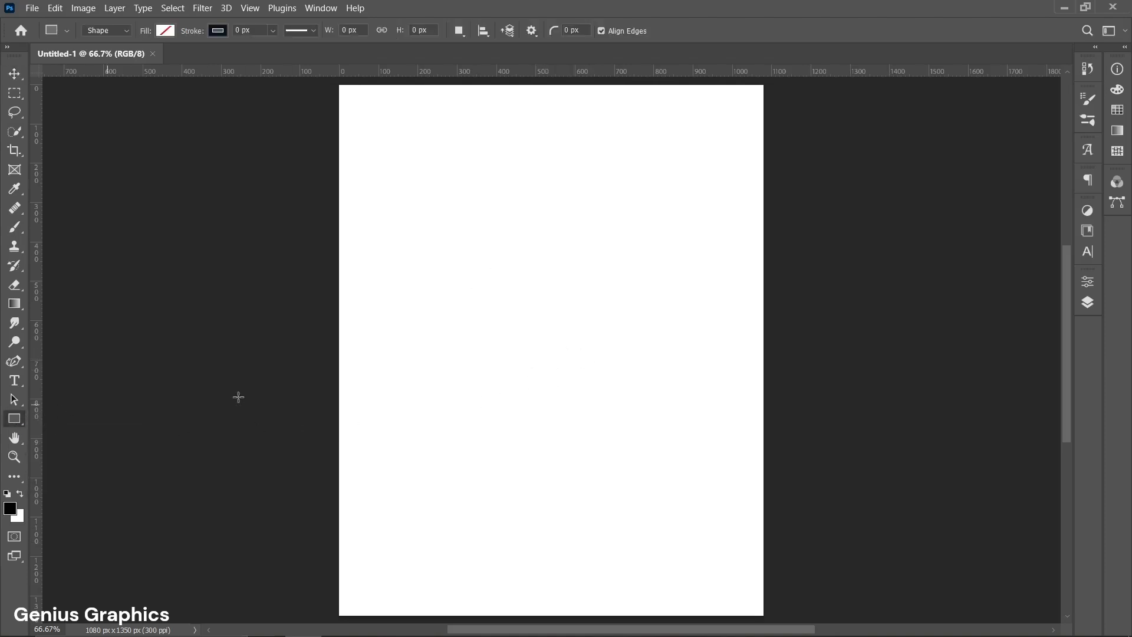
pyautogui.click(522, 339)
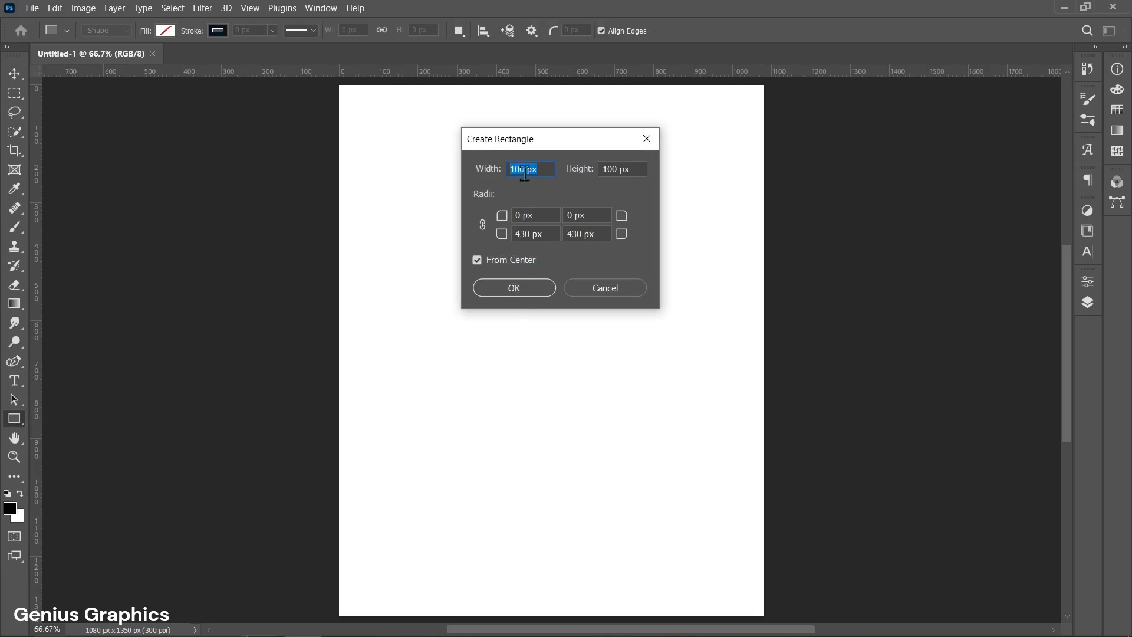
pyautogui.moveTo(524, 174); pyautogui.dragTo(511, 172)
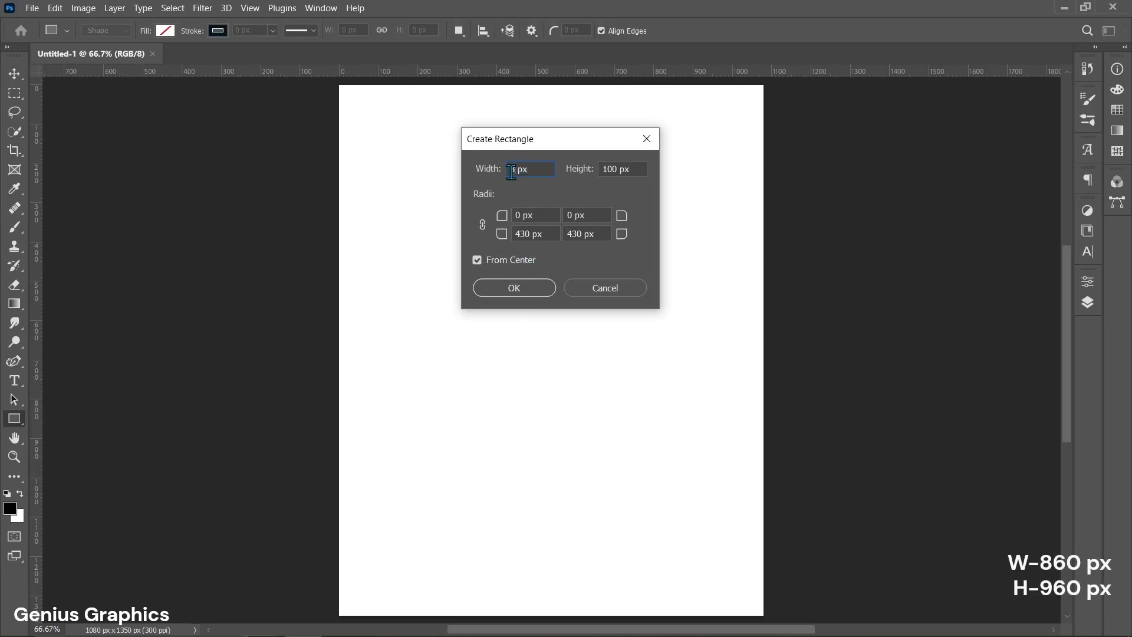
pyautogui.write('860')
pyautogui.moveTo(618, 171); pyautogui.dragTo(600, 171)
pyautogui.write('960')
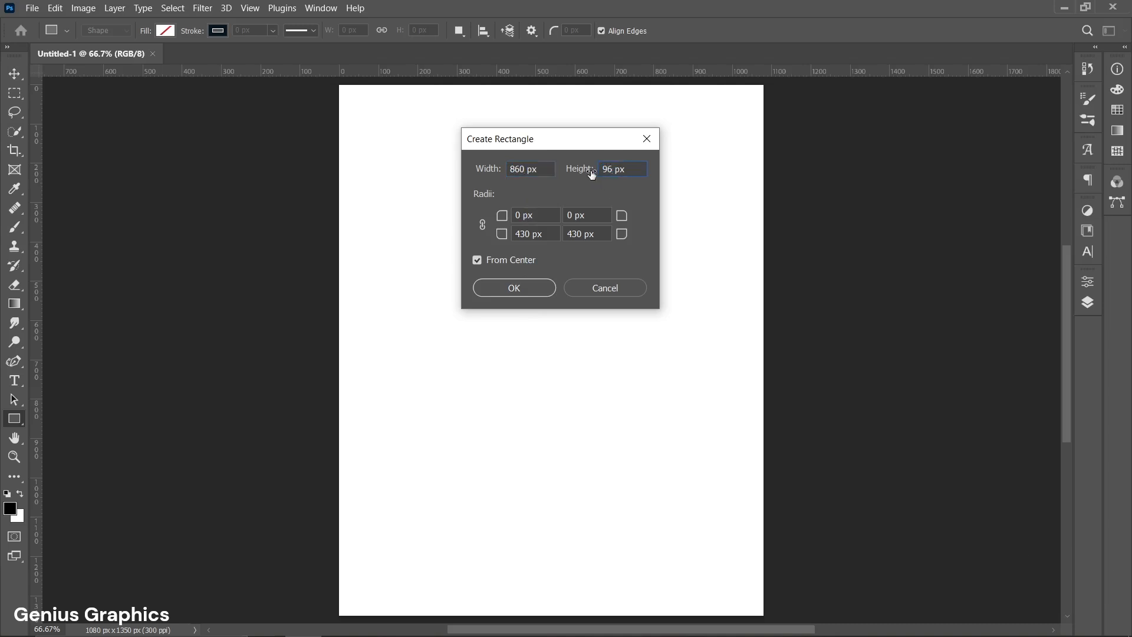
# Unlink the corner radii, set both bottom corners to 430 px with the top corners at 0 px, and create the rectangle
pyautogui.click(482, 224)
pyautogui.moveTo(531, 234); pyautogui.dragTo(513, 235)
pyautogui.write('46')
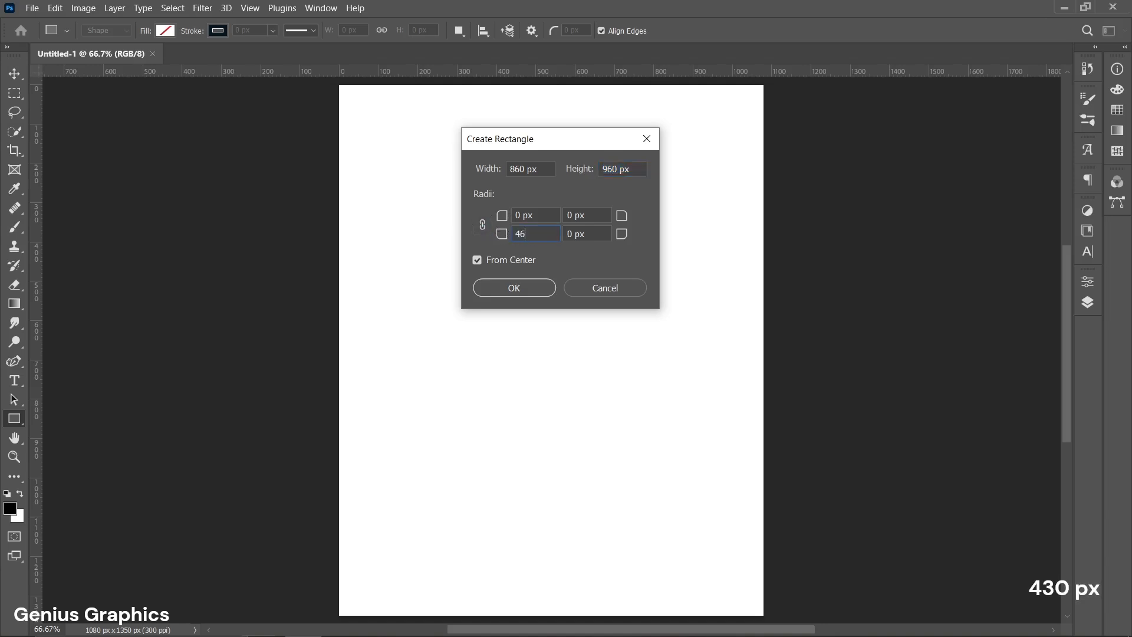
pyautogui.press('BackSpace')
pyautogui.write('30')
pyautogui.doubleClick(567, 234)
pyautogui.write('4')
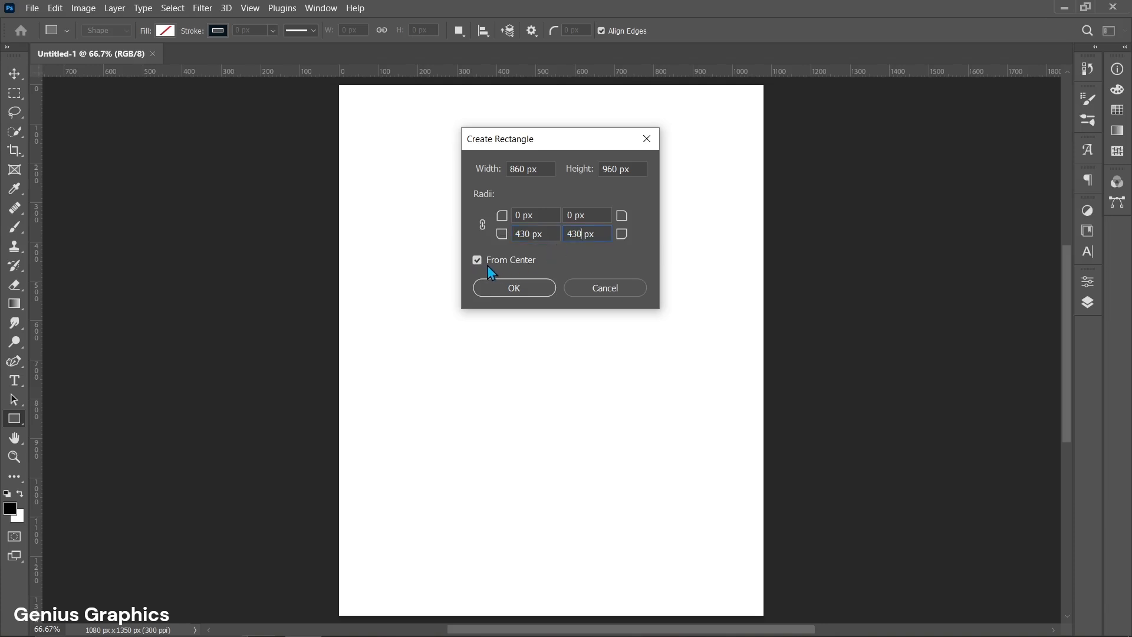
pyautogui.click(524, 287)
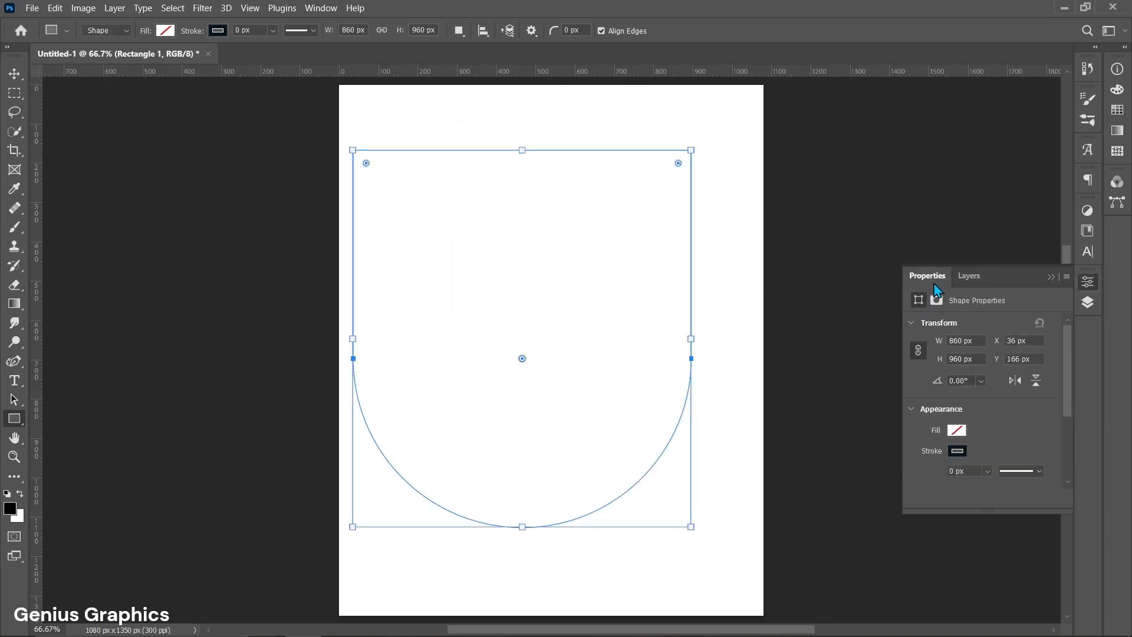
# Fill the rounded rectangle with the recently used mid grey and remove its stroke
pyautogui.click(956, 431)
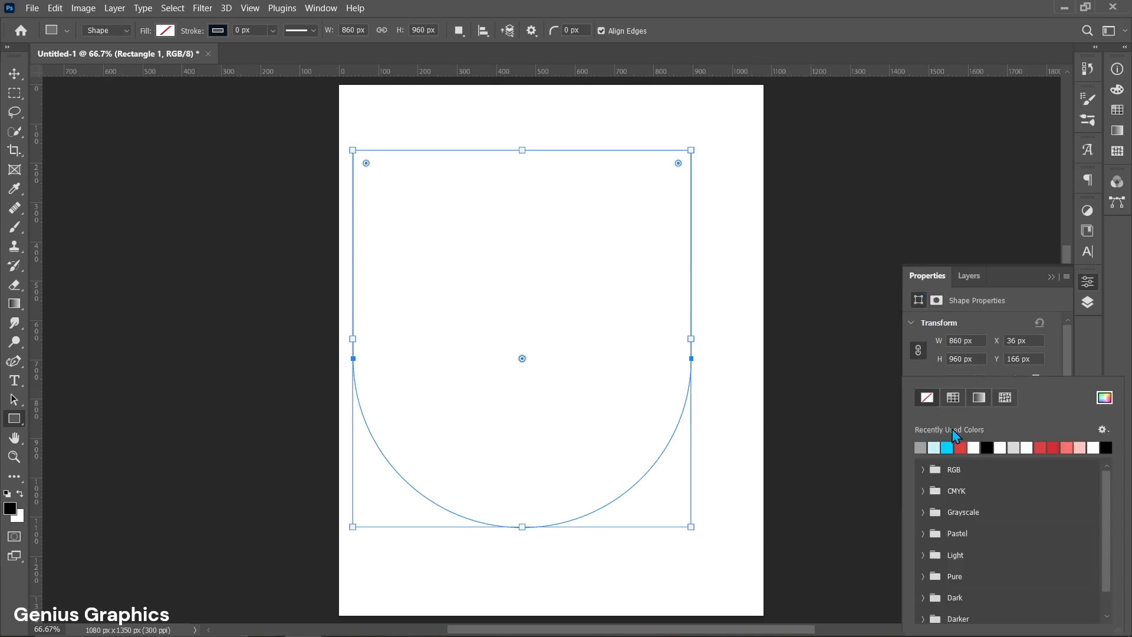
pyautogui.click(920, 447)
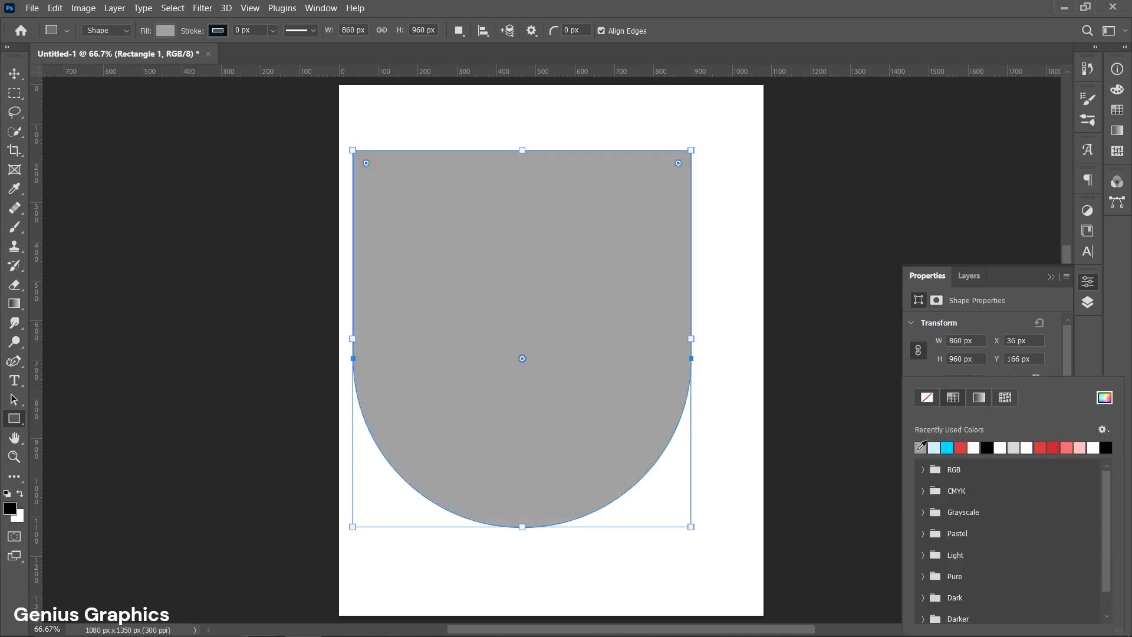
pyautogui.click(1074, 372)
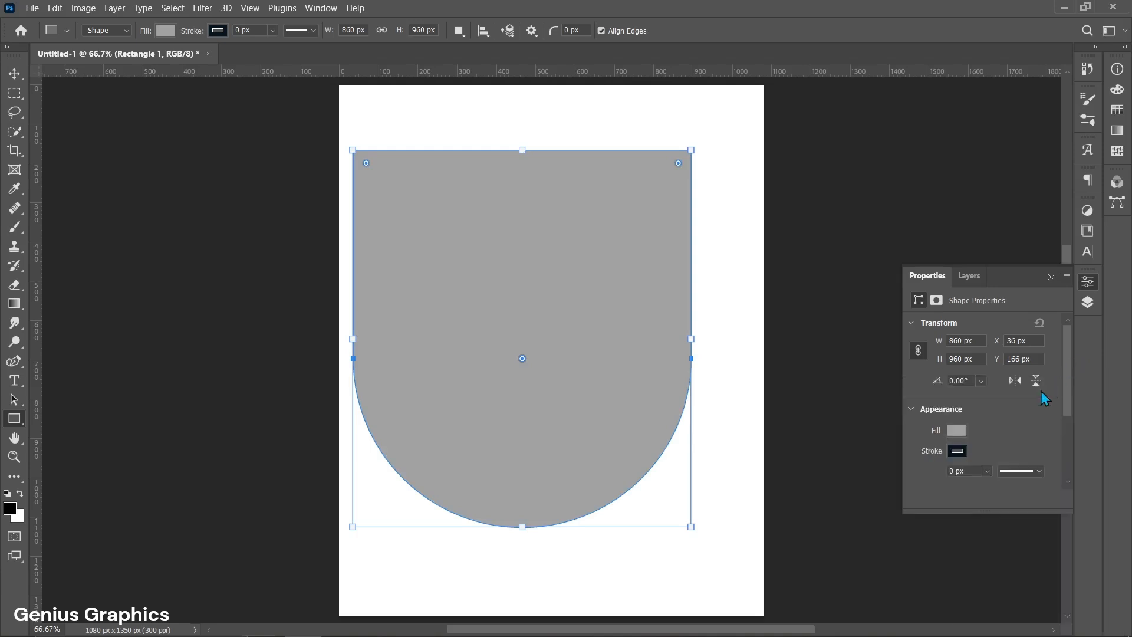
pyautogui.click(957, 452)
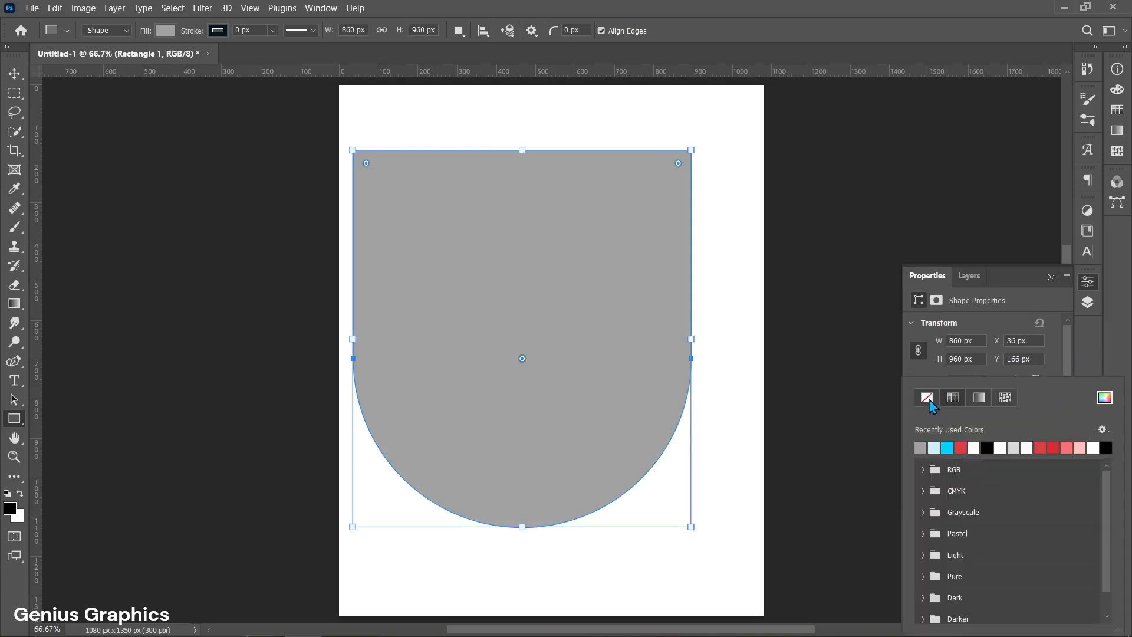
pyautogui.click(929, 401)
pyautogui.click(1056, 367)
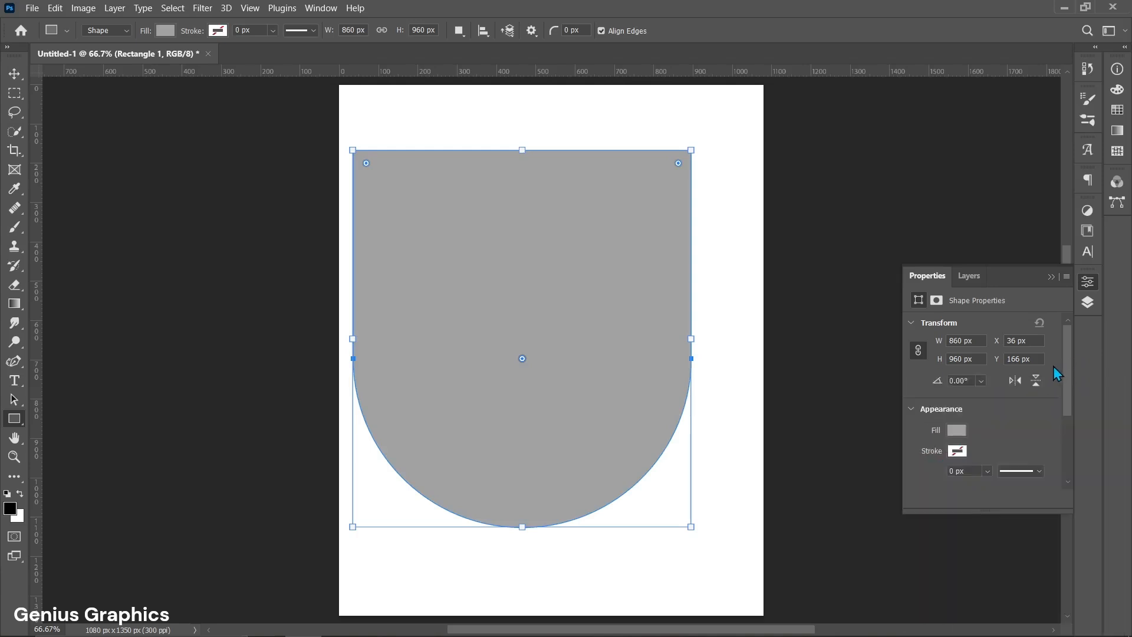
# Move the shape to the canvas's top edge, centred horizontally, and add a horizontal guide where its bottom curve begins
pyautogui.click(23, 73)
pyautogui.moveTo(493, 253); pyautogui.dragTo(516, 189)
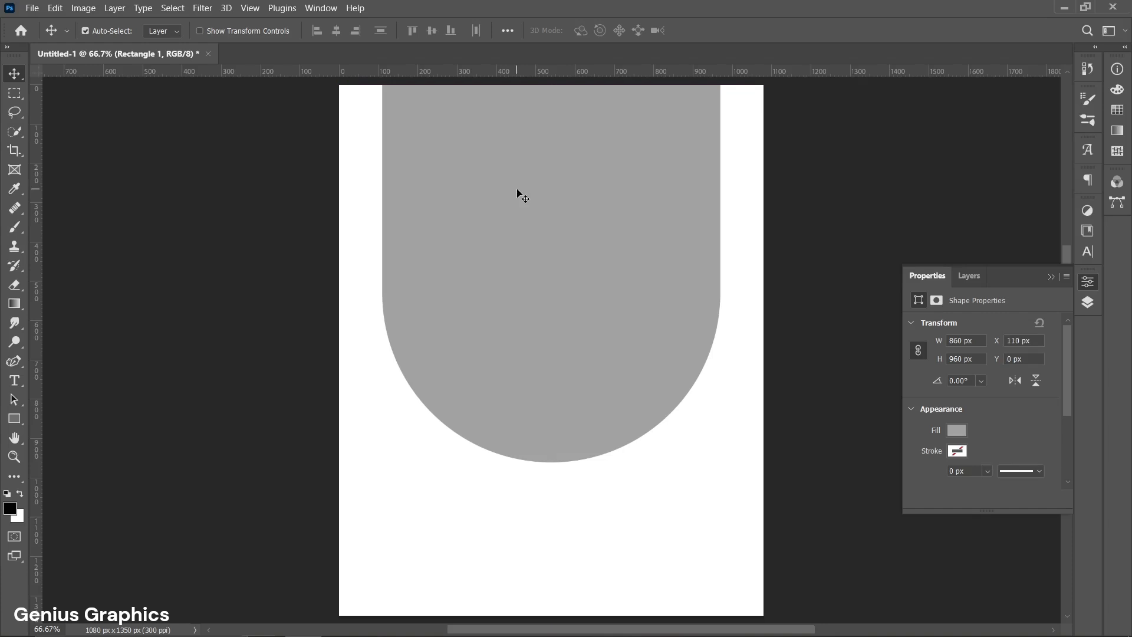
pyautogui.hotkey('ctrl', 'r')
pyautogui.hotkey('ctrl', 'r')
pyautogui.click(23, 417)
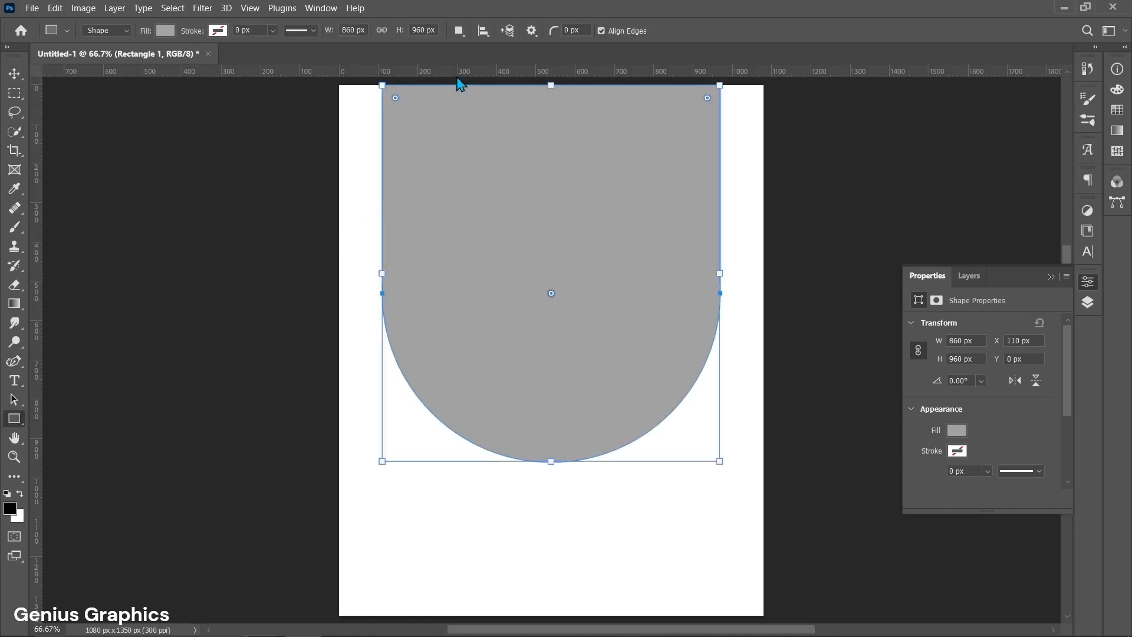
pyautogui.moveTo(459, 73); pyautogui.dragTo(441, 293)
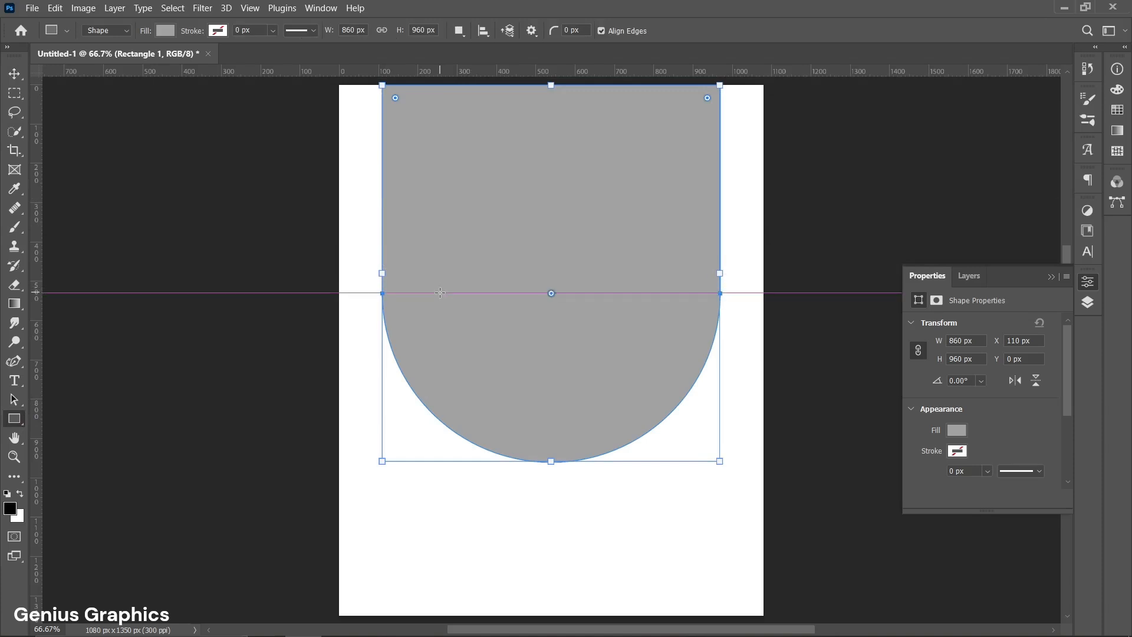
# Create a 530 × 530 px circle from its centre over the lower part of the grey shape
pyautogui.rightClick(18, 422)
pyautogui.click(76, 433)
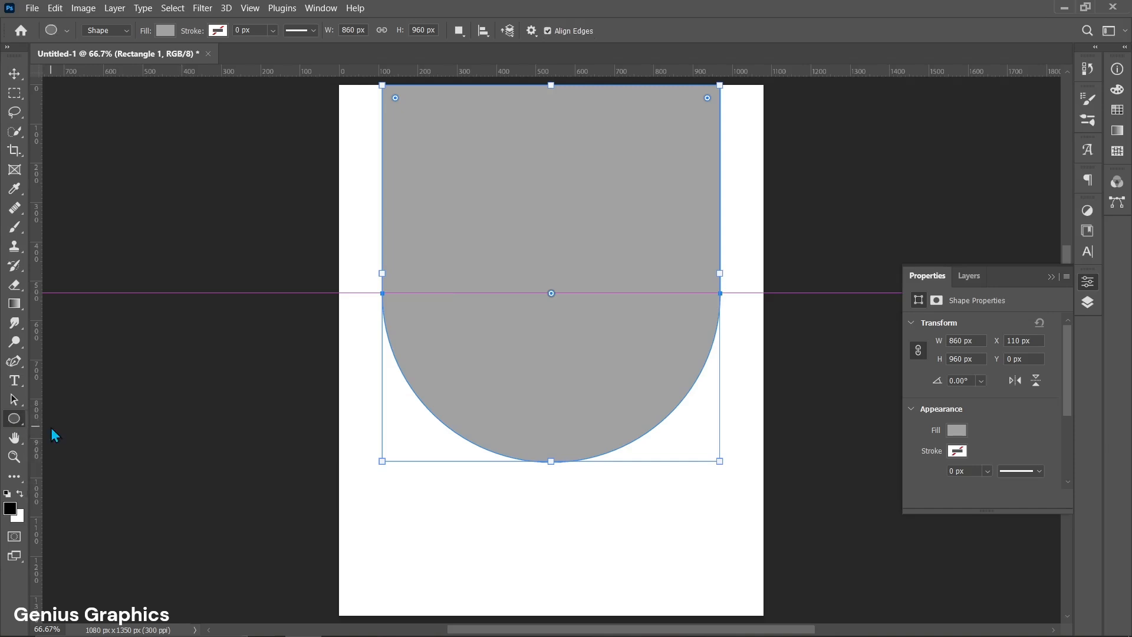
pyautogui.click(558, 373)
pyautogui.click(522, 191)
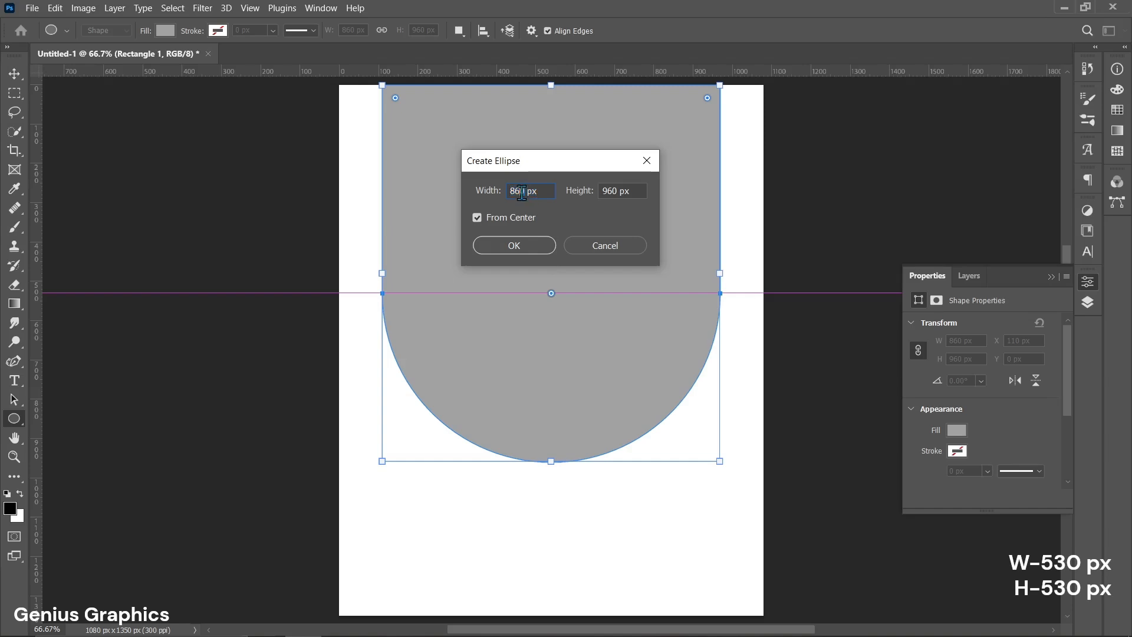
pyautogui.doubleClick(521, 191)
pyautogui.write('530')
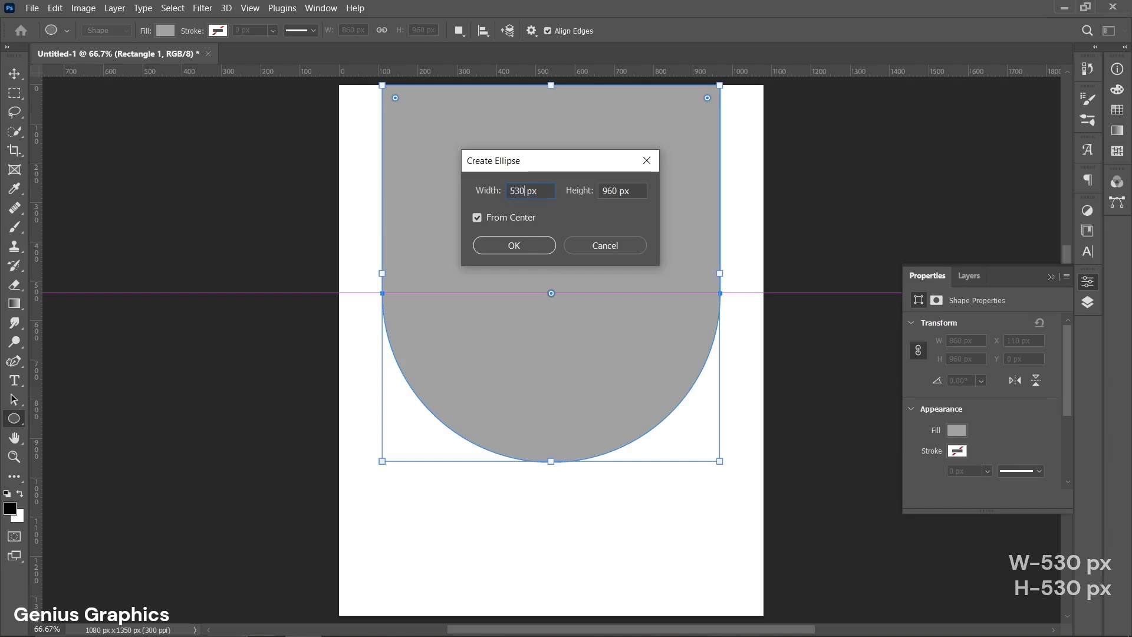
pyautogui.doubleClick(606, 195)
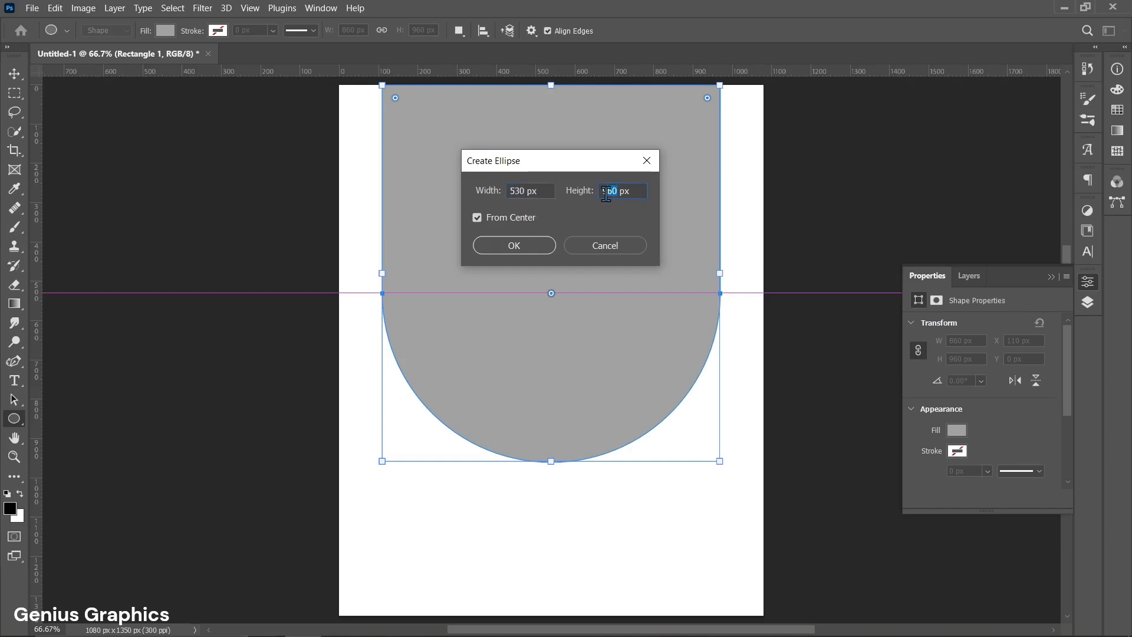
pyautogui.write('53')
pyautogui.click(521, 243)
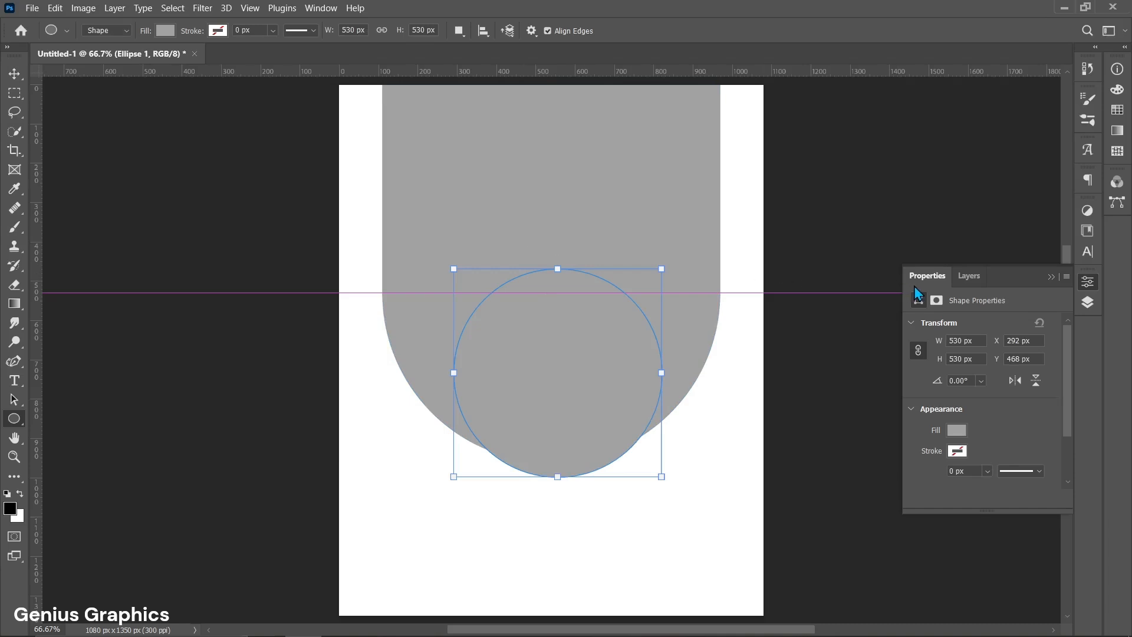
# Fill the circle with the recently used light grey
pyautogui.click(956, 430)
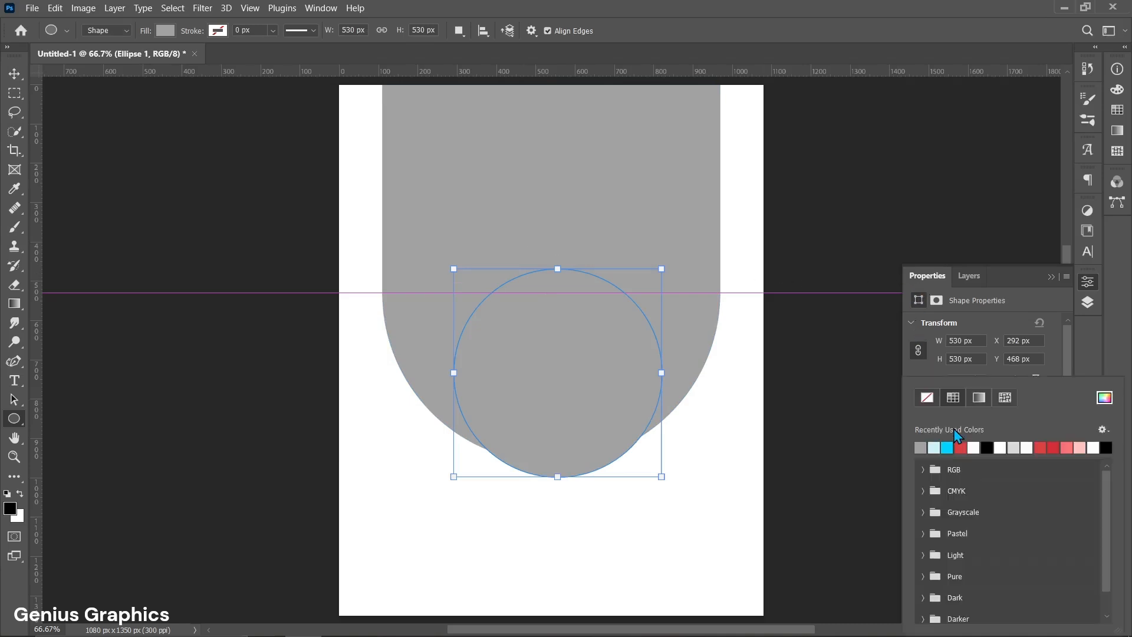
pyautogui.click(1019, 446)
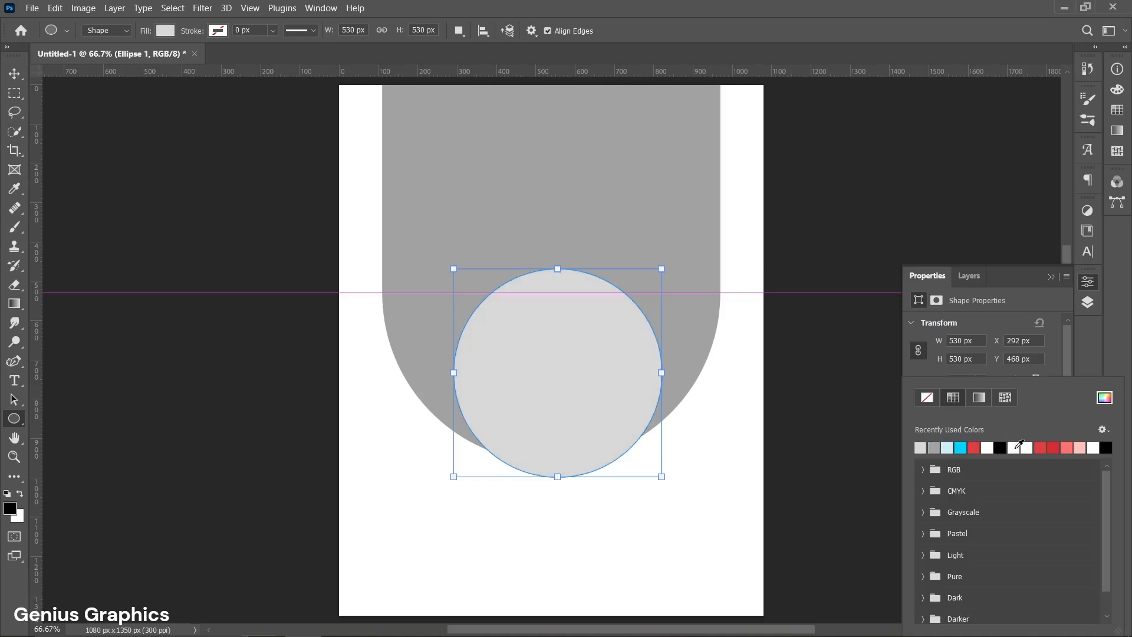
pyautogui.click(1056, 358)
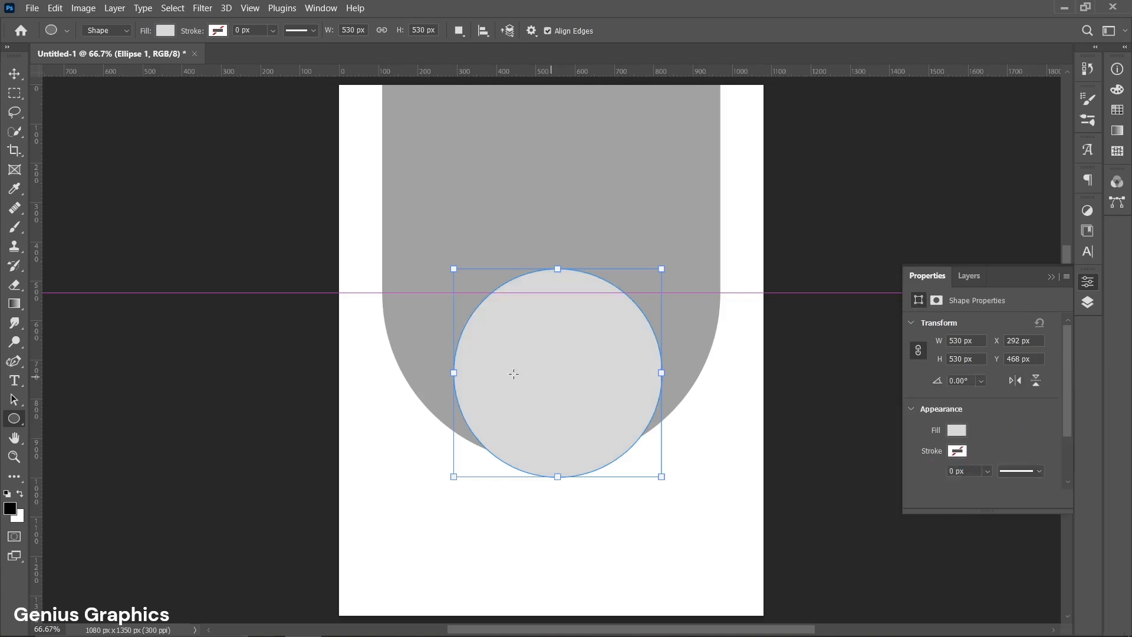
# Move the circle up so it is centred horizontally on the canvas and vertically on the guide
pyautogui.click(14, 73)
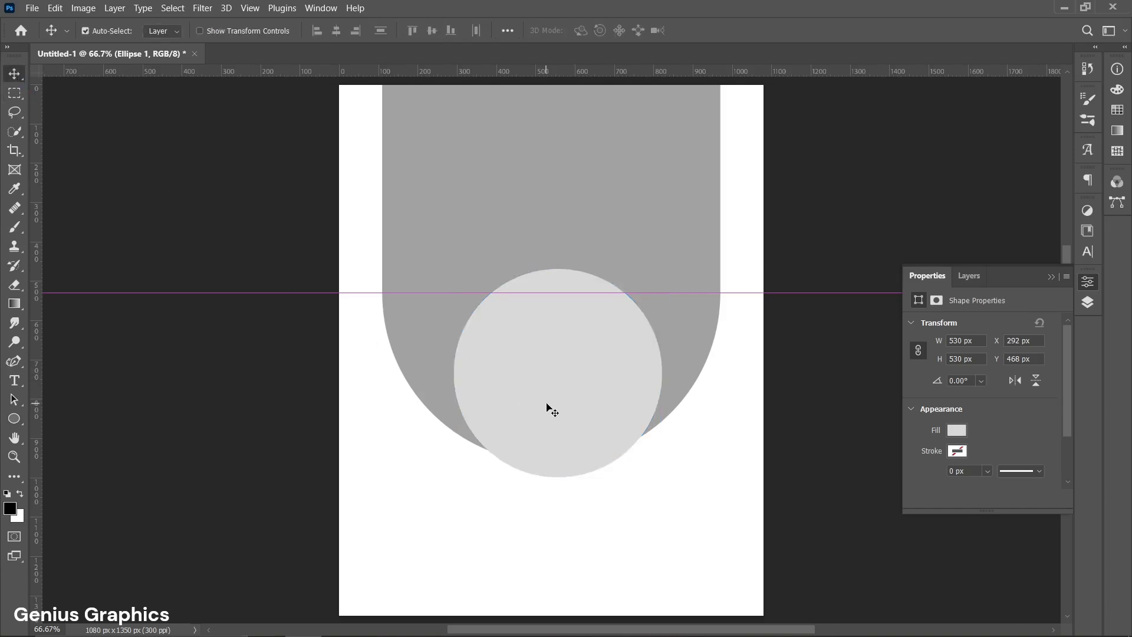
pyautogui.moveTo(549, 407); pyautogui.dragTo(544, 330)
pyautogui.hotkey('ctrl', 't')
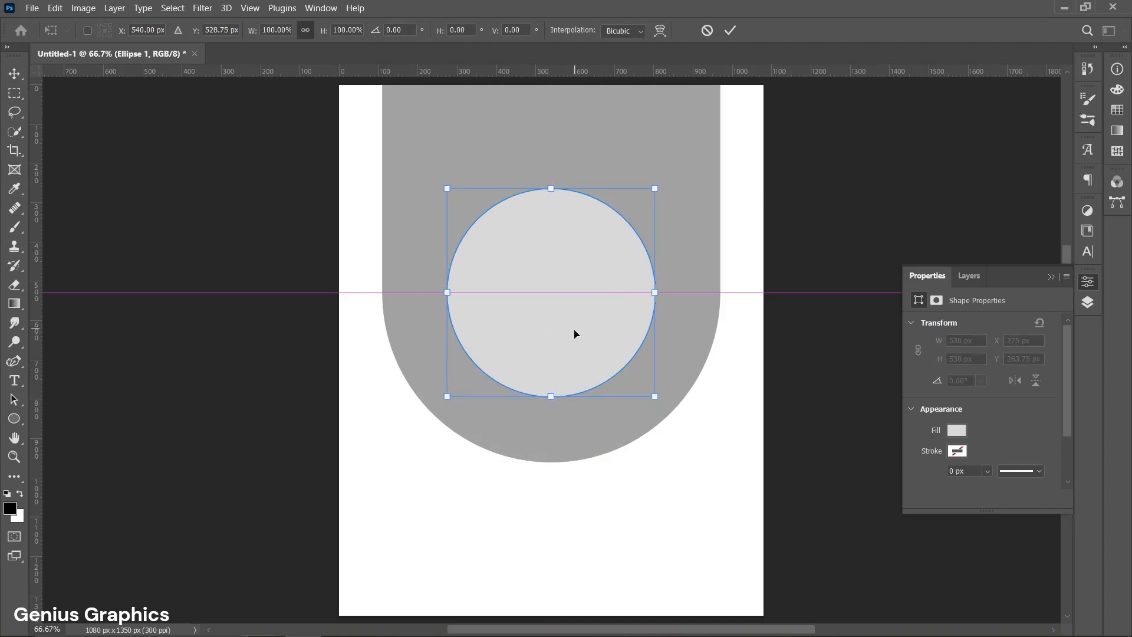
pyautogui.click(730, 31)
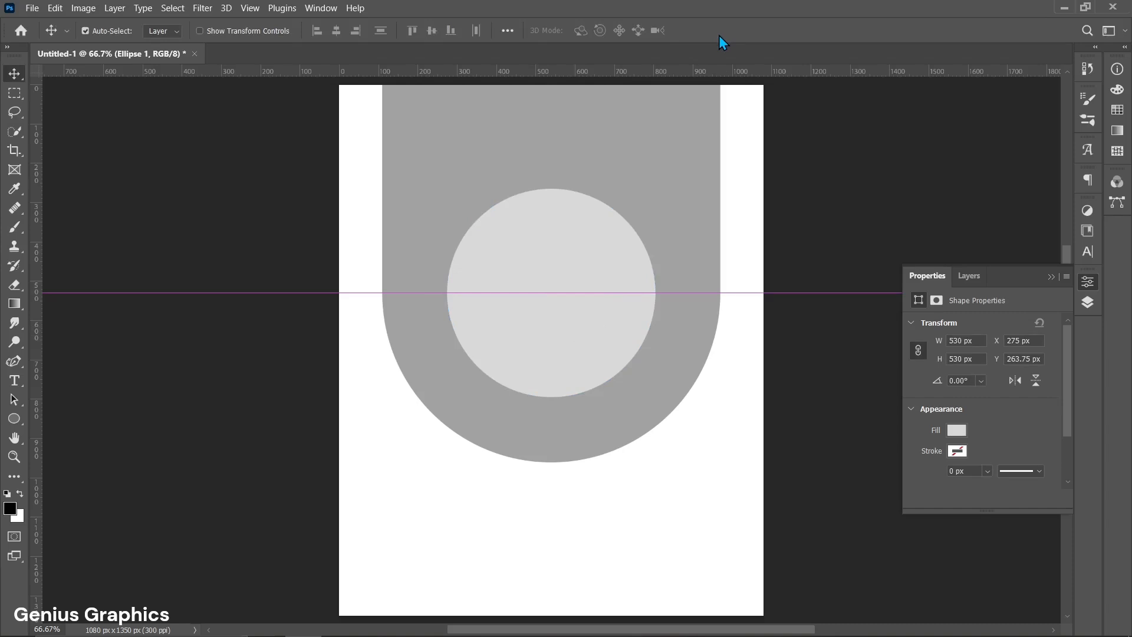
# Place the PINK ICE-CREAM image as an embedded object above the circle and scale it to about 86.39%
pyautogui.click(1088, 303)
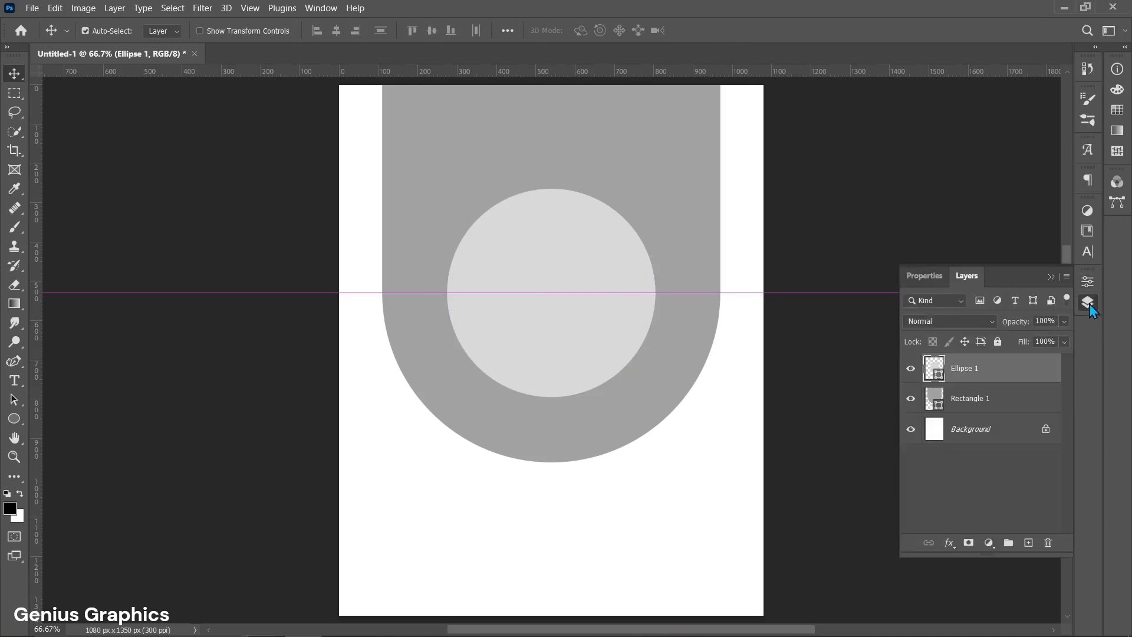
pyautogui.click(34, 9)
pyautogui.click(60, 272)
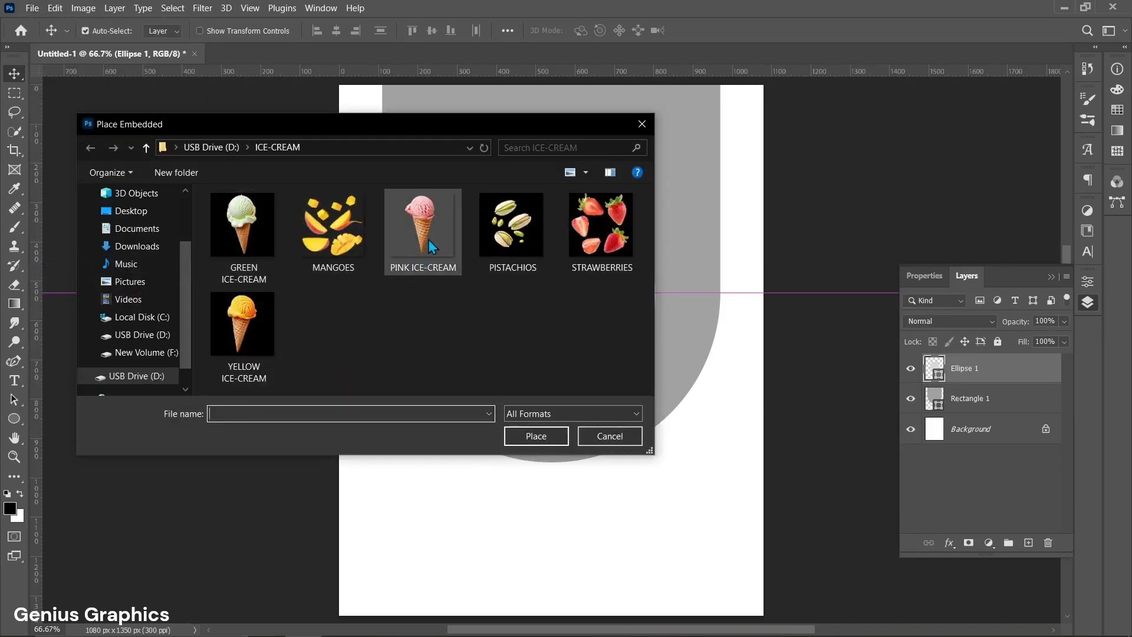
pyautogui.click(428, 240)
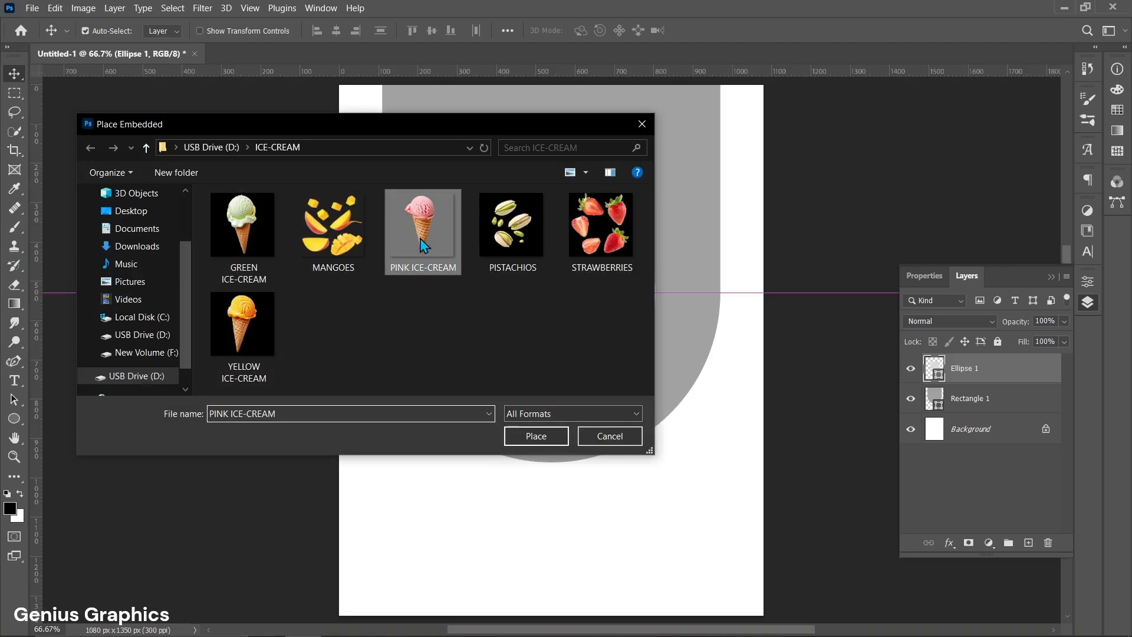
pyautogui.click(534, 437)
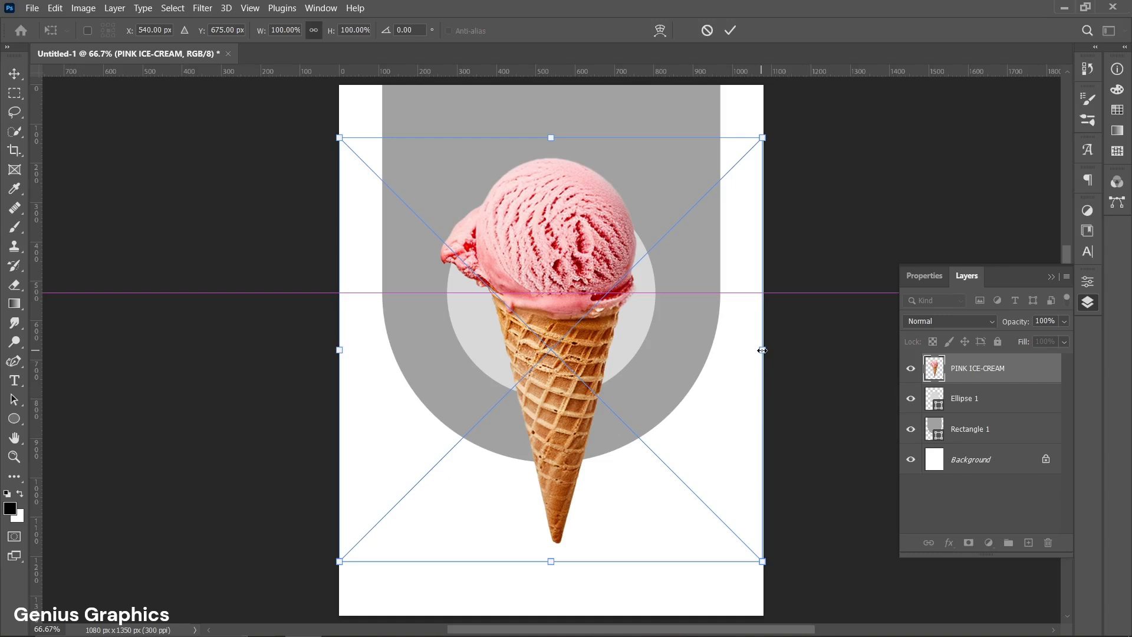
pyautogui.moveTo(762, 350); pyautogui.dragTo(733, 357)
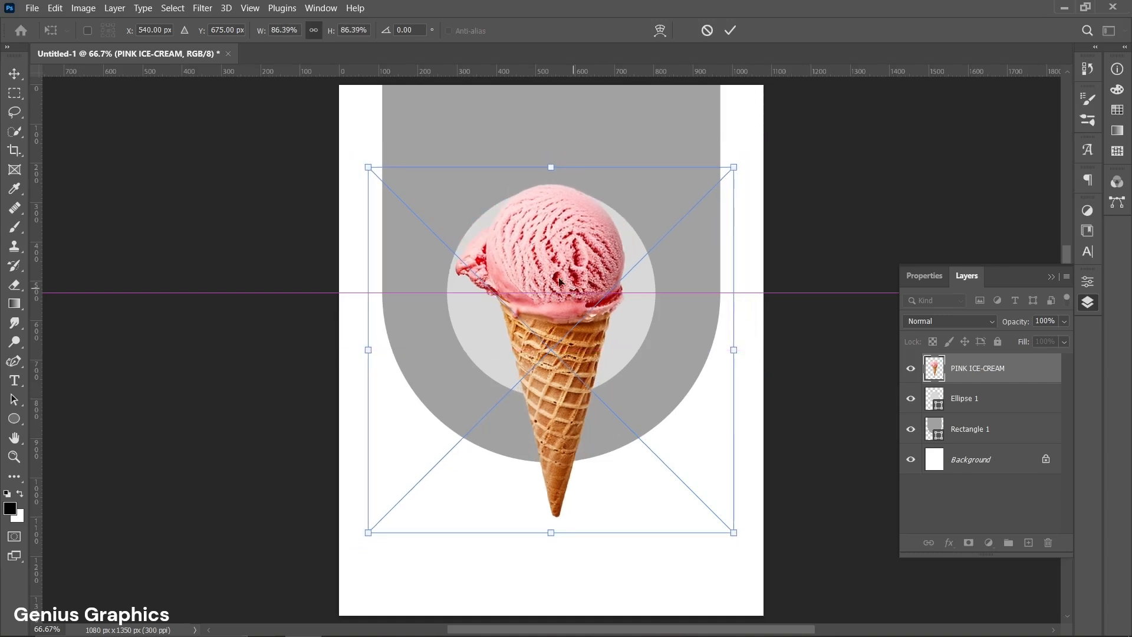
# Rotate the ice cream about 10.75° clockwise and position its scoop over the circle, at about X 499.5 px, Y 756 px
pyautogui.moveTo(558, 279); pyautogui.dragTo(557, 313)
pyautogui.moveTo(744, 577); pyautogui.dragTo(703, 604)
pyautogui.moveTo(565, 310); pyautogui.dragTo(550, 305)
pyautogui.press('Up')
pyautogui.press('Up')
pyautogui.press('Up')
pyautogui.press('Up')
pyautogui.press('Up')
pyautogui.press('Right')
pyautogui.press('Up')
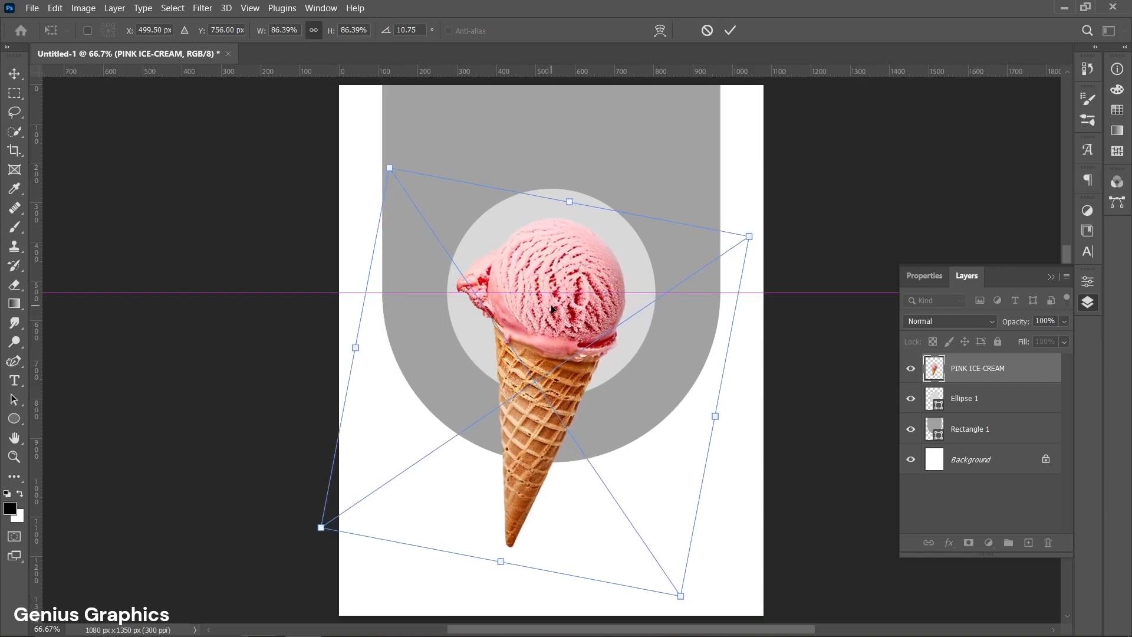
pyautogui.click(730, 30)
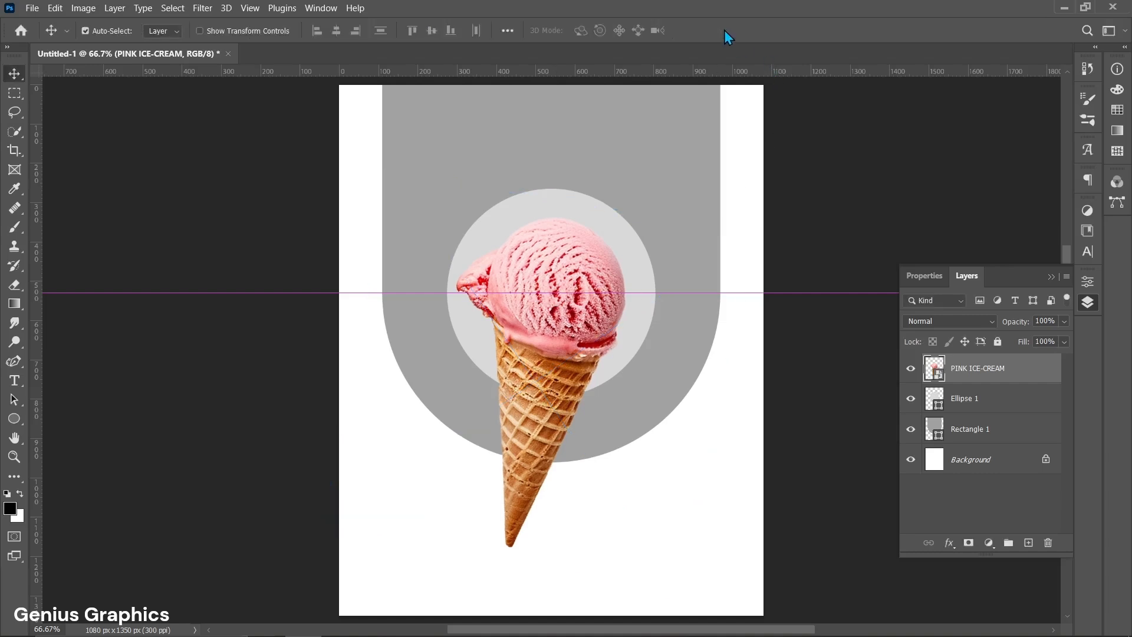
# Add a reversed linear Gradient Overlay at 127° and 81% scale to the Rectangle 1 layer
pyautogui.click(971, 431)
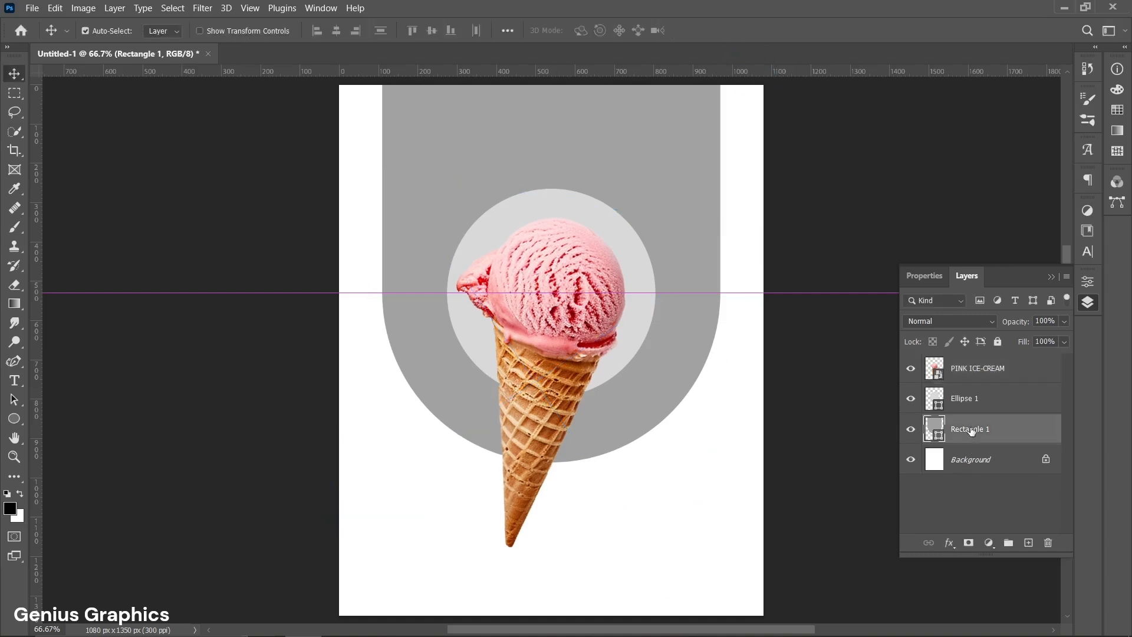
pyautogui.click(949, 542)
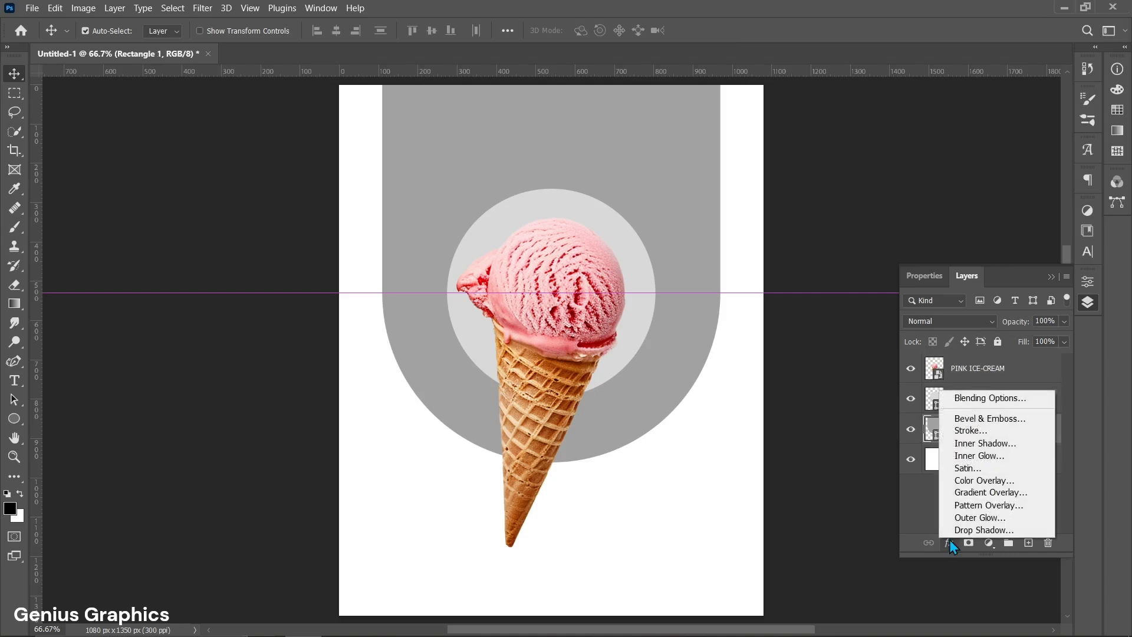
pyautogui.click(968, 494)
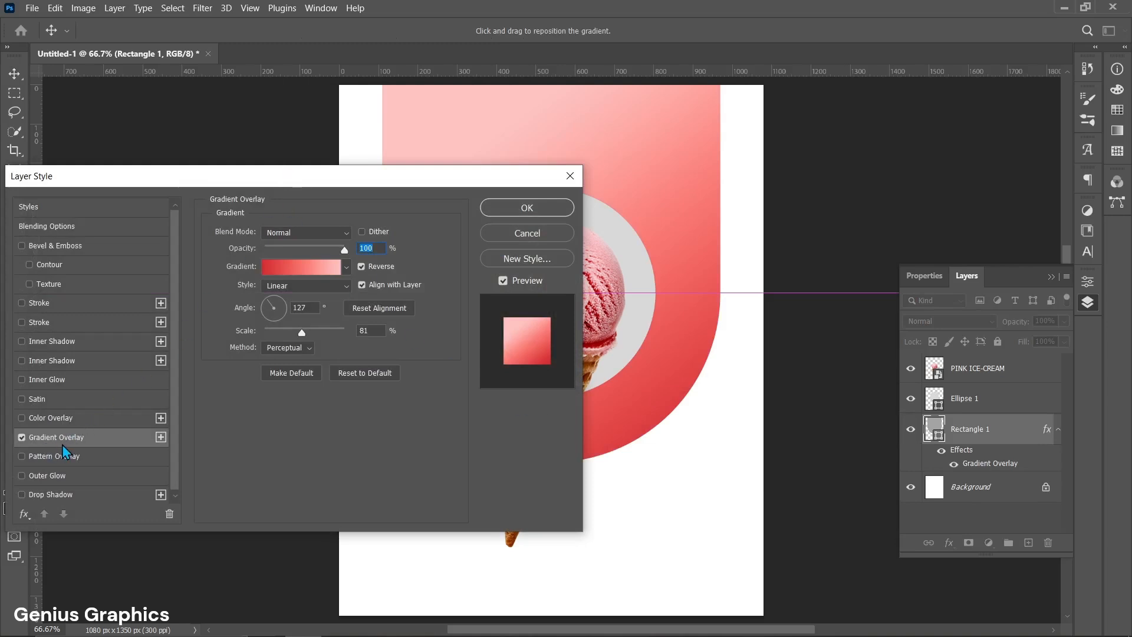
pyautogui.moveTo(260, 184); pyautogui.dragTo(73, 188)
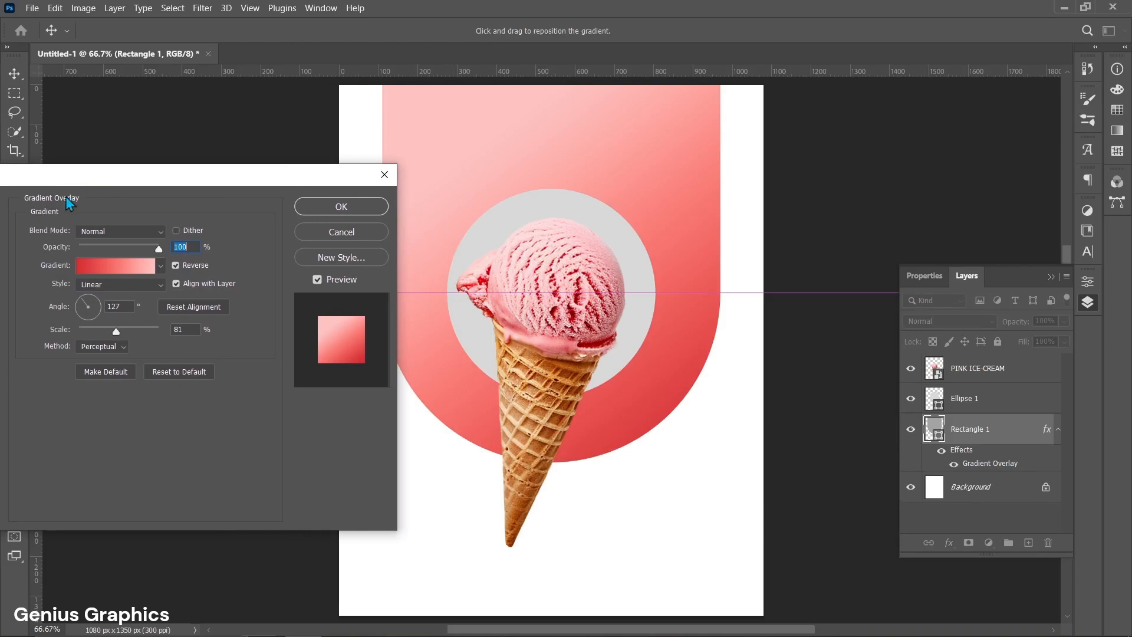
# Set the overlay gradient's starting colour stop at 0% to #fdc3c1
pyautogui.click(94, 275)
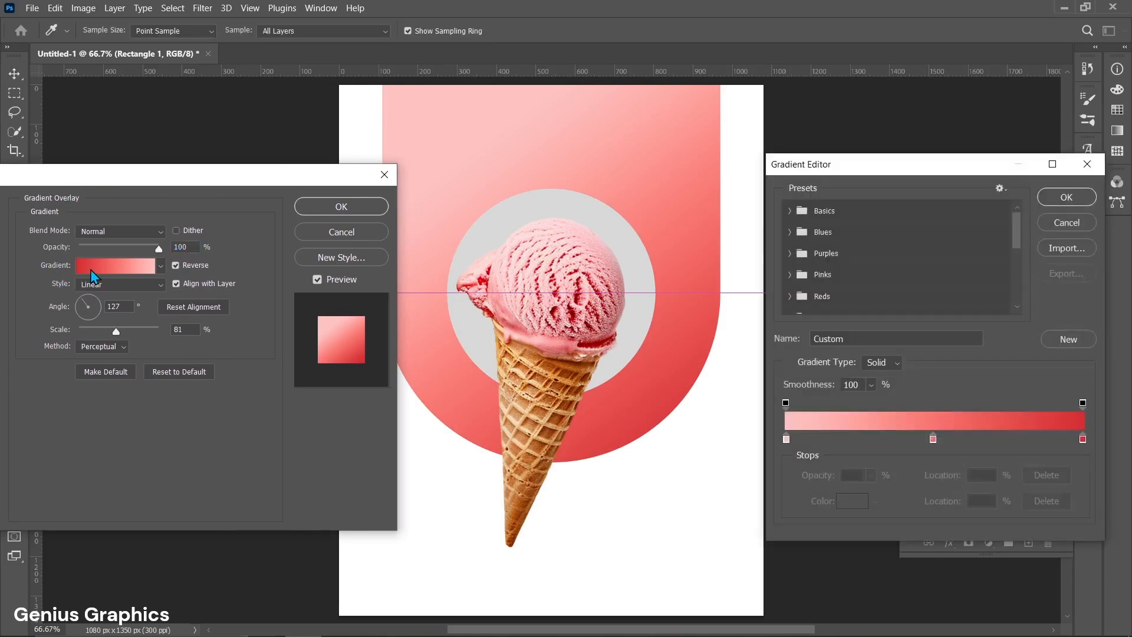
pyautogui.click(787, 439)
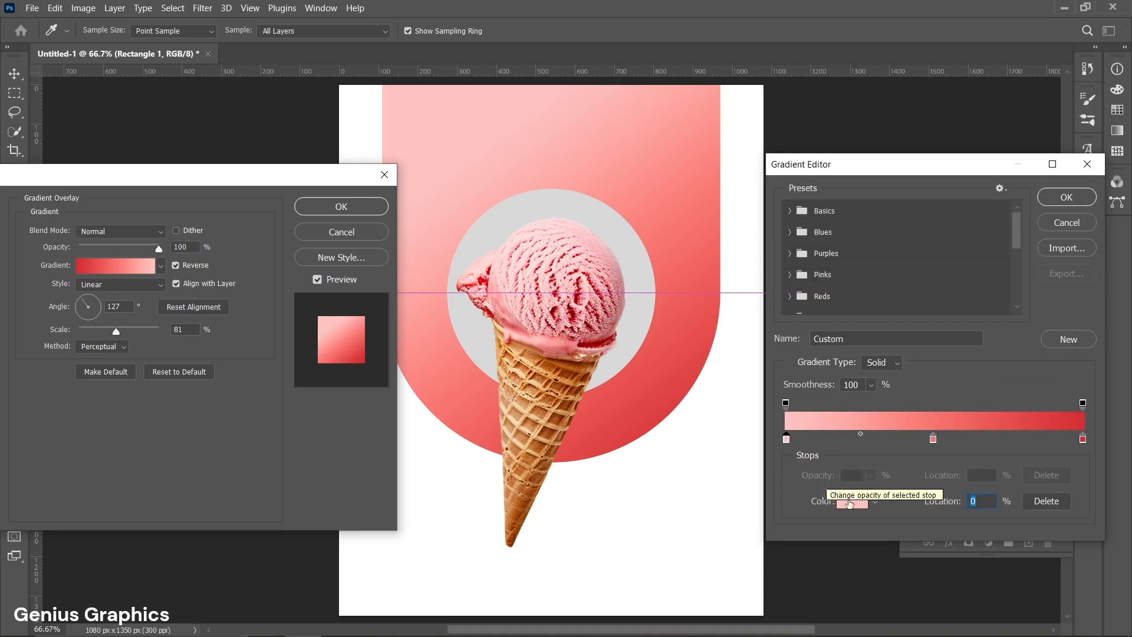
pyautogui.click(854, 501)
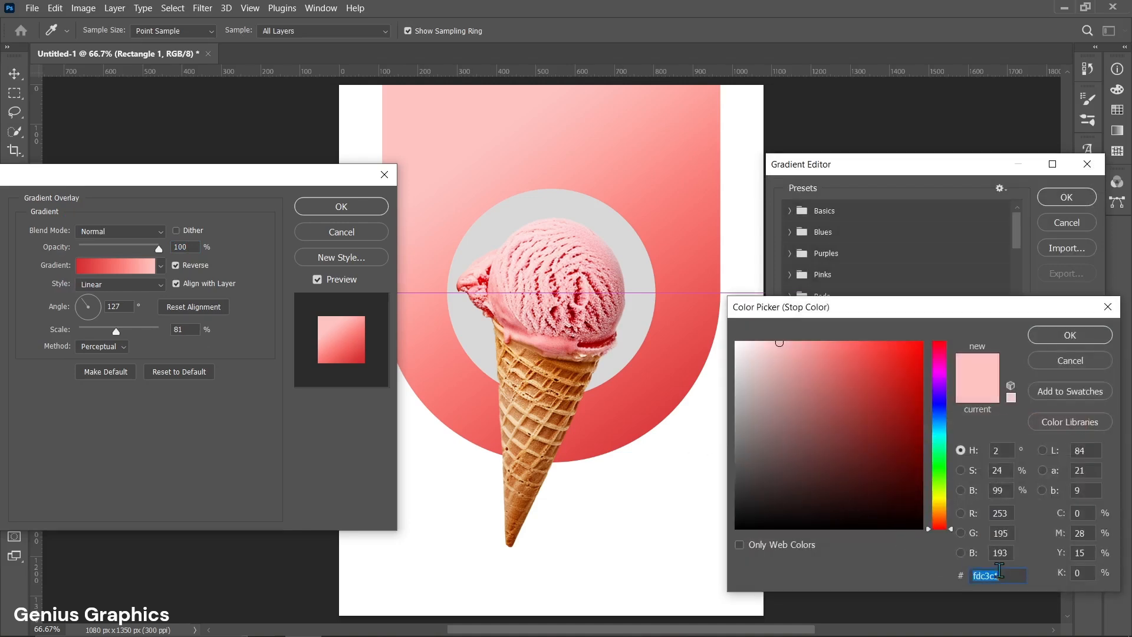
pyautogui.click(1003, 576)
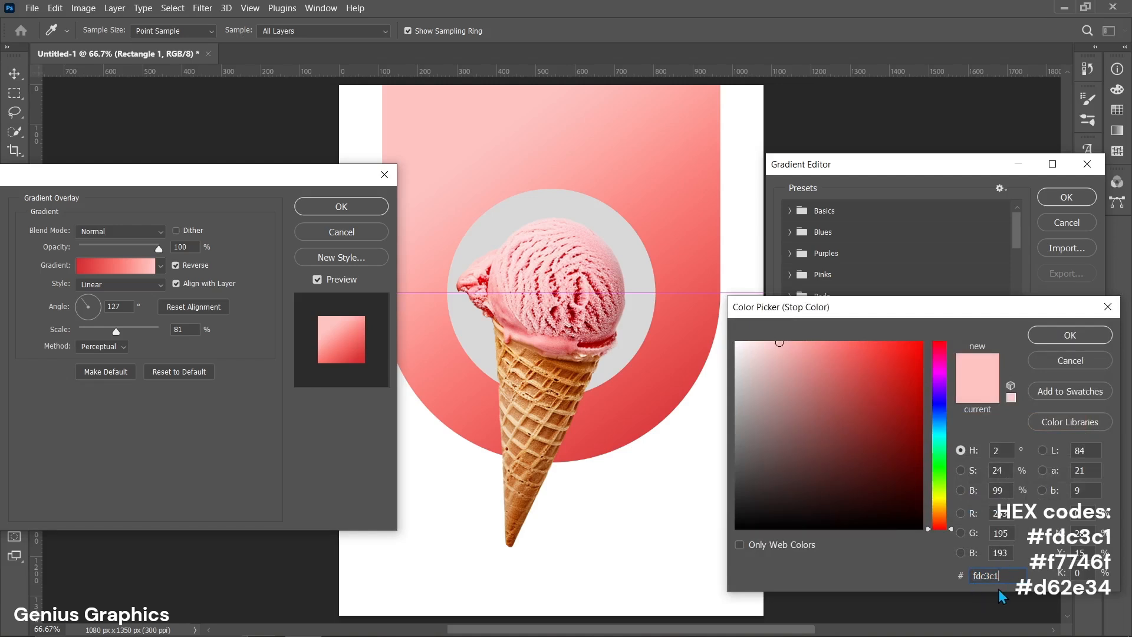
pyautogui.click(1049, 345)
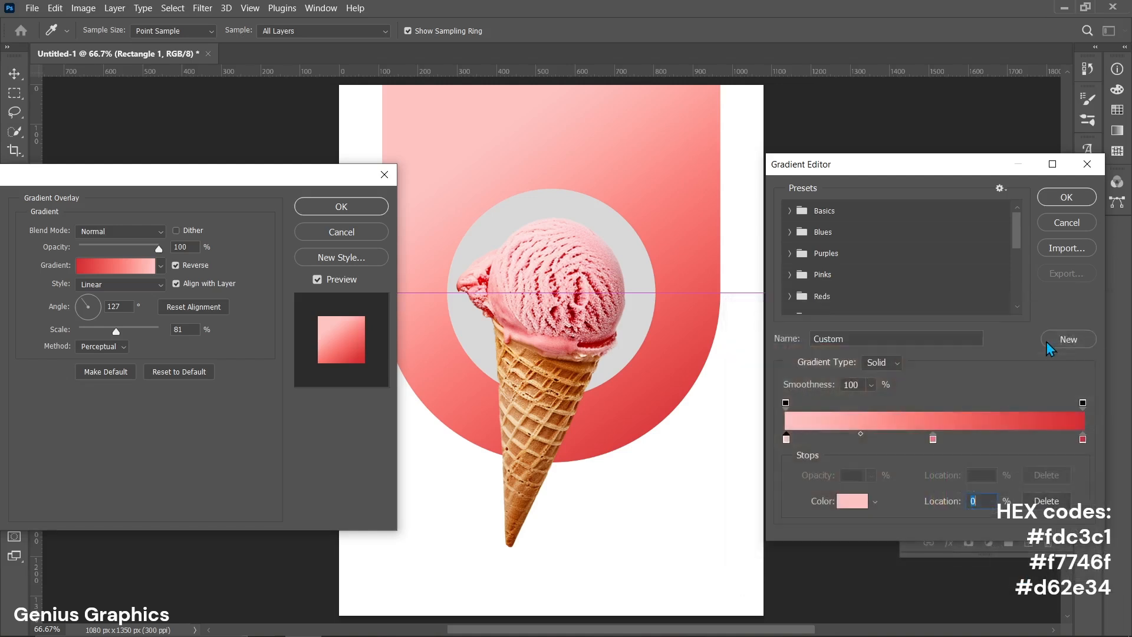
# Set the overlay gradient's middle colour stop at 50% to #f7746f
pyautogui.click(934, 441)
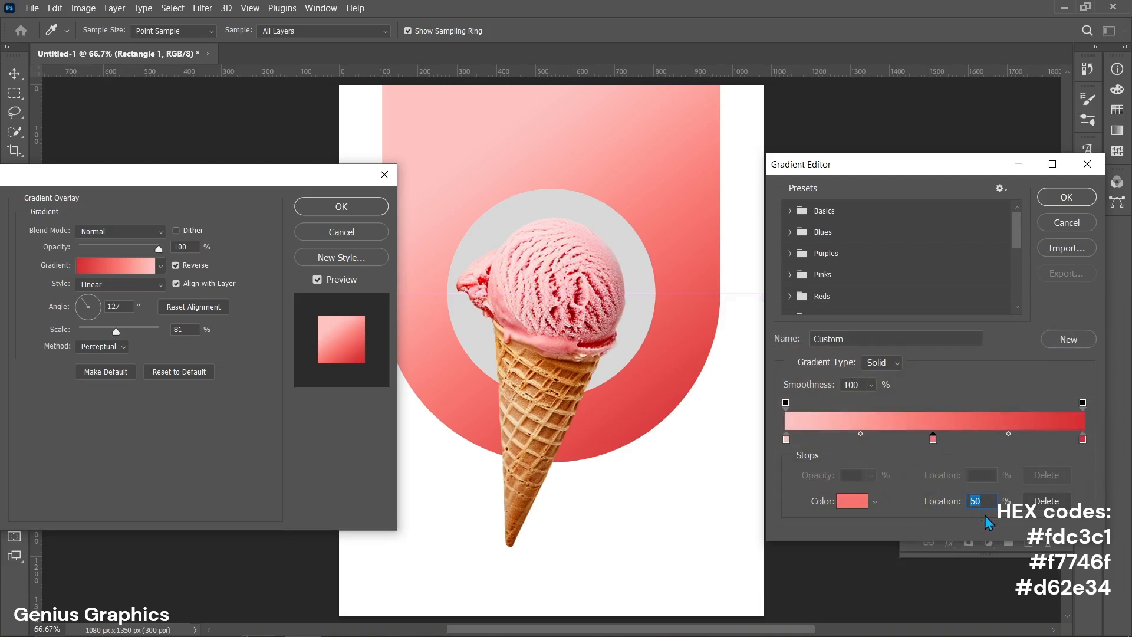
pyautogui.click(852, 502)
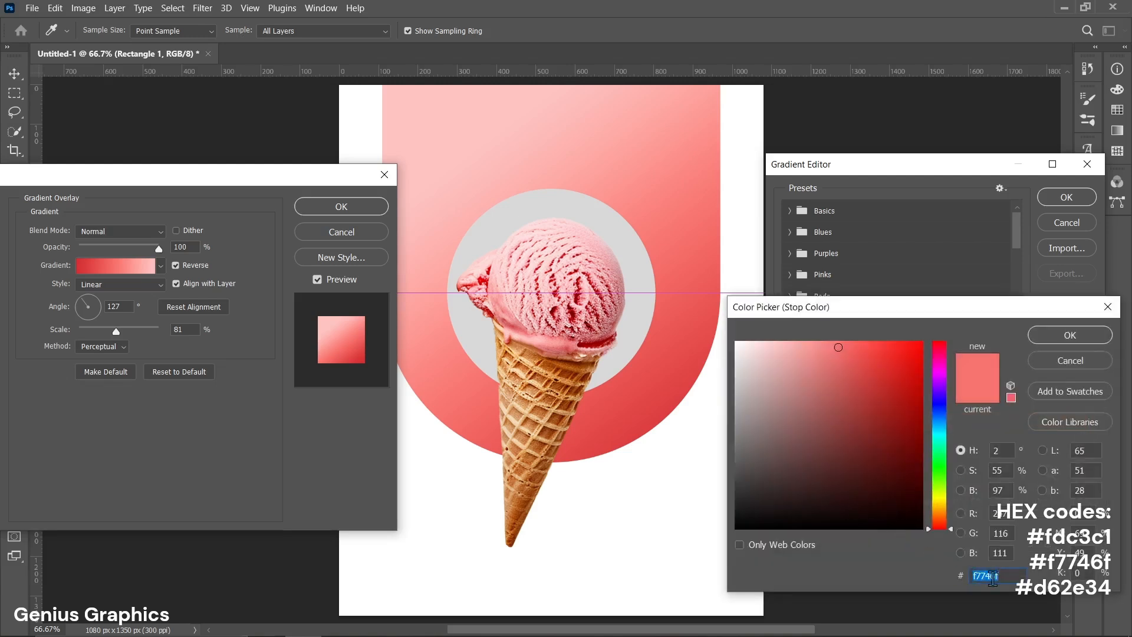
pyautogui.click(1010, 578)
pyautogui.click(1066, 341)
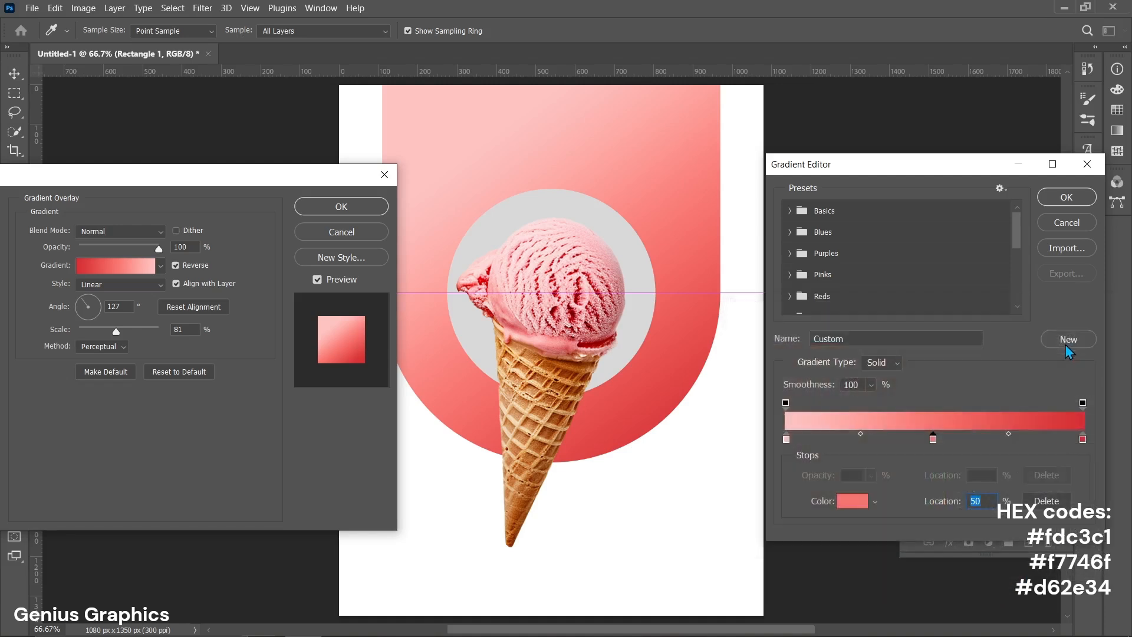
# Set the gradient's end colour stop at 100% to #d62e34 and apply the overlay to the rounded shape
pyautogui.click(1082, 440)
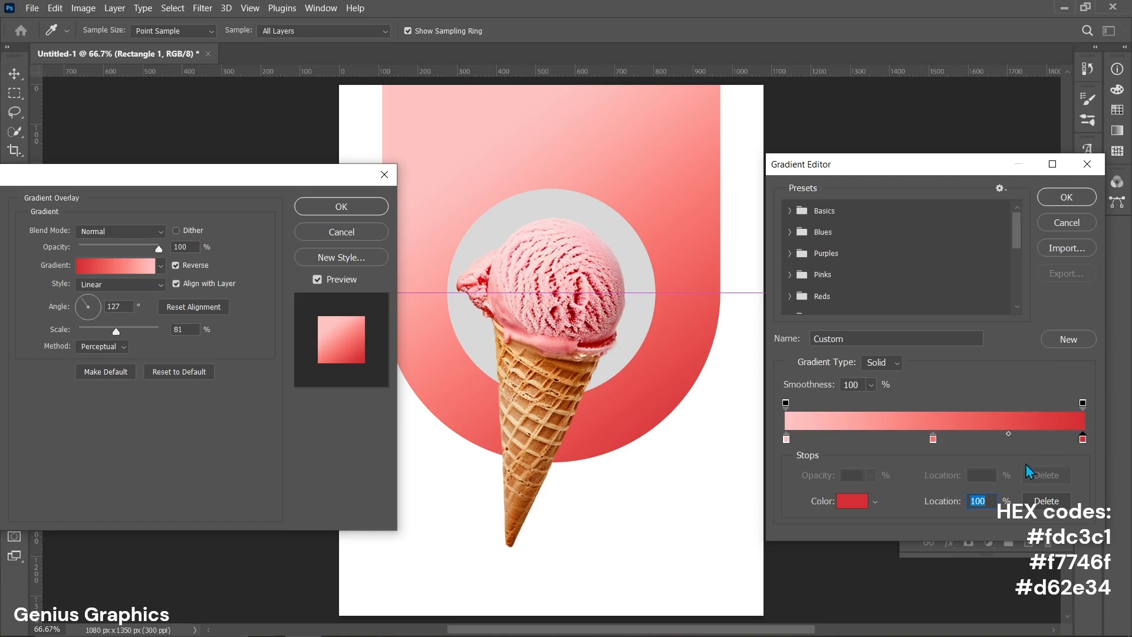
pyautogui.click(853, 501)
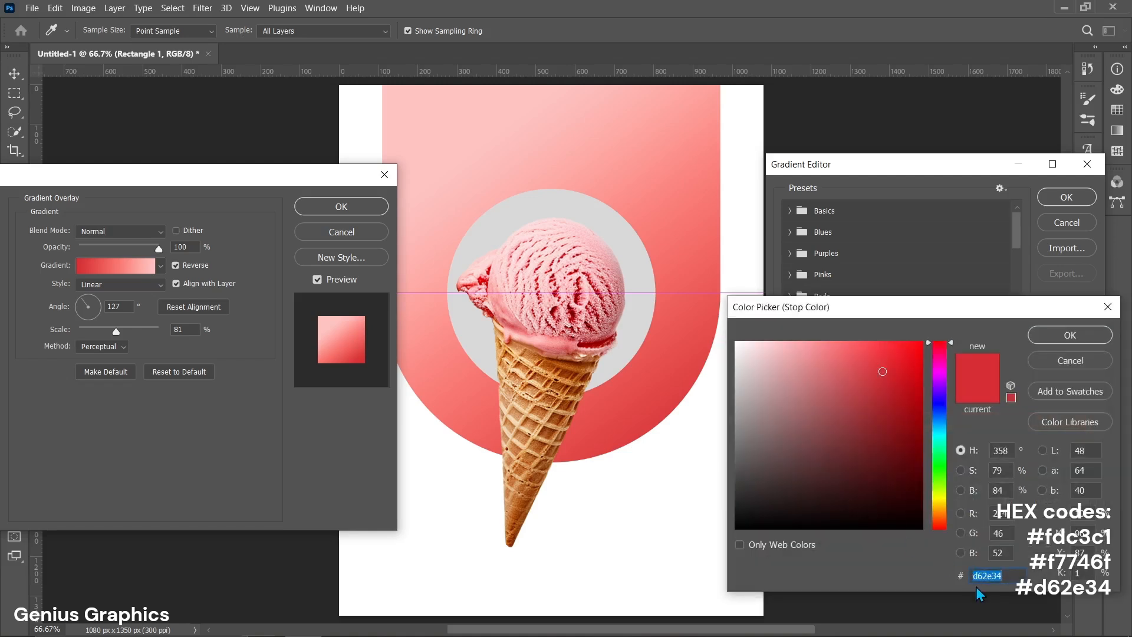
pyautogui.click(1010, 575)
pyautogui.click(1071, 335)
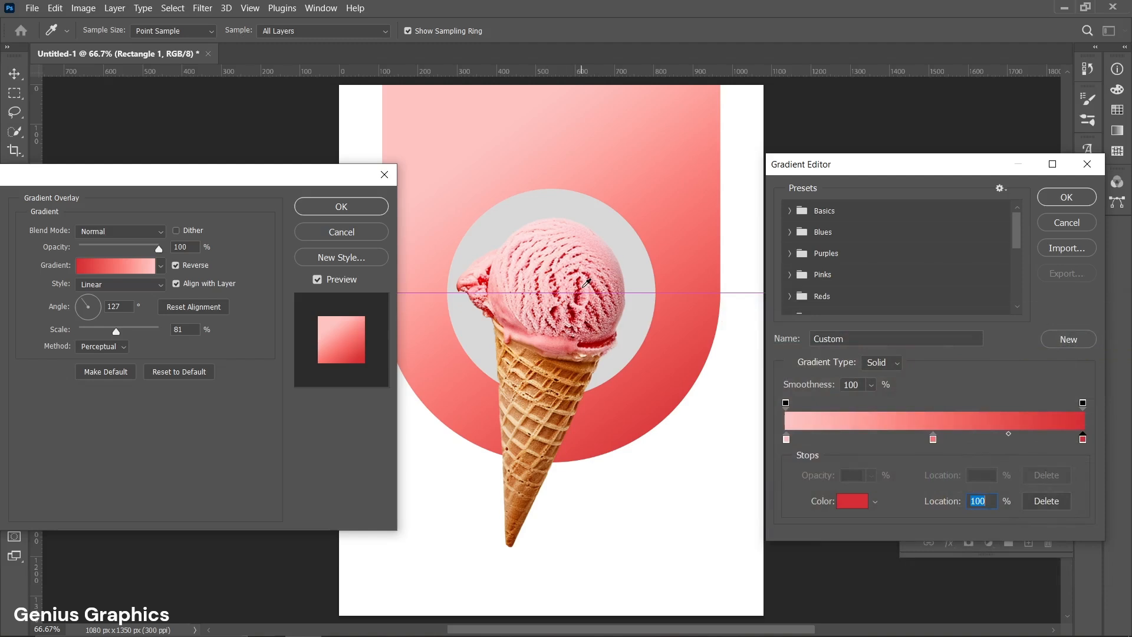
pyautogui.click(1069, 199)
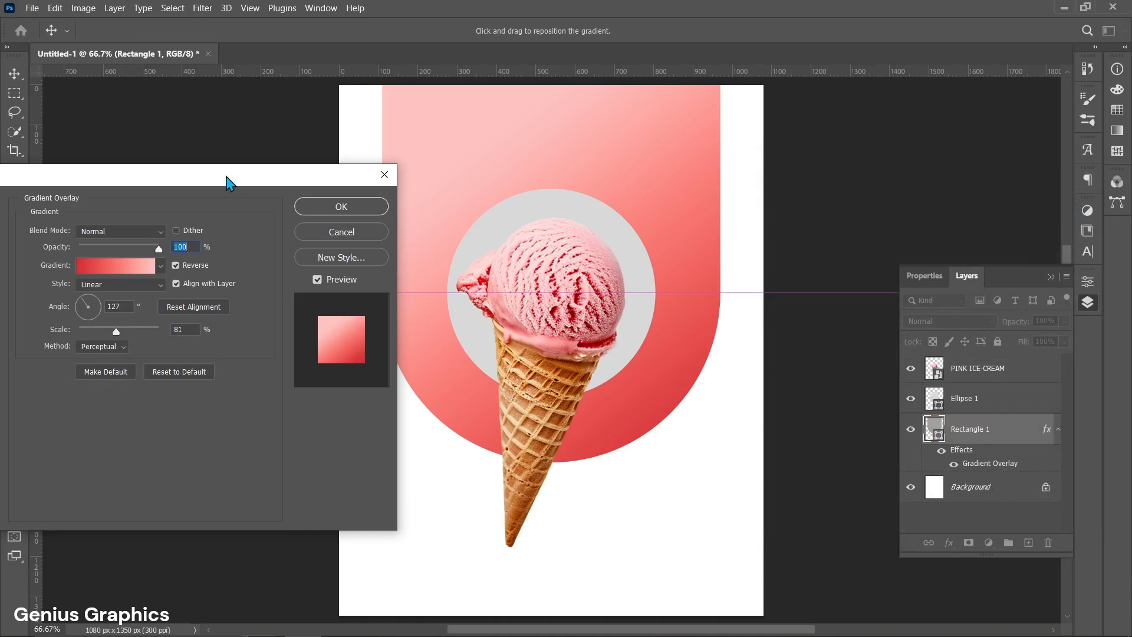
pyautogui.moveTo(226, 176); pyautogui.dragTo(306, 176)
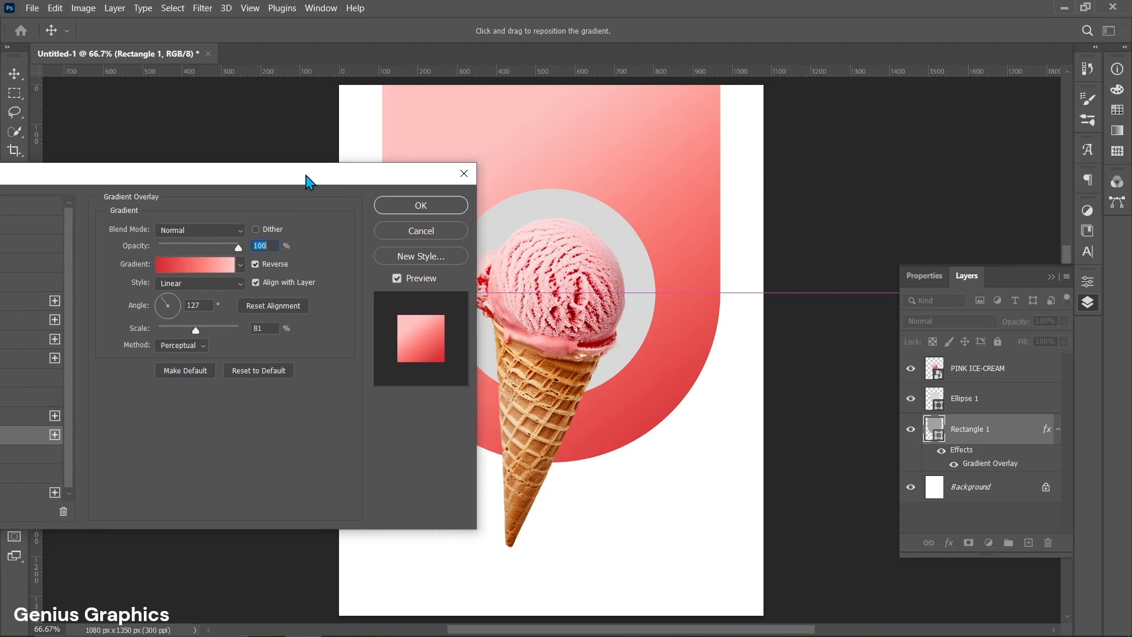
pyautogui.click(414, 206)
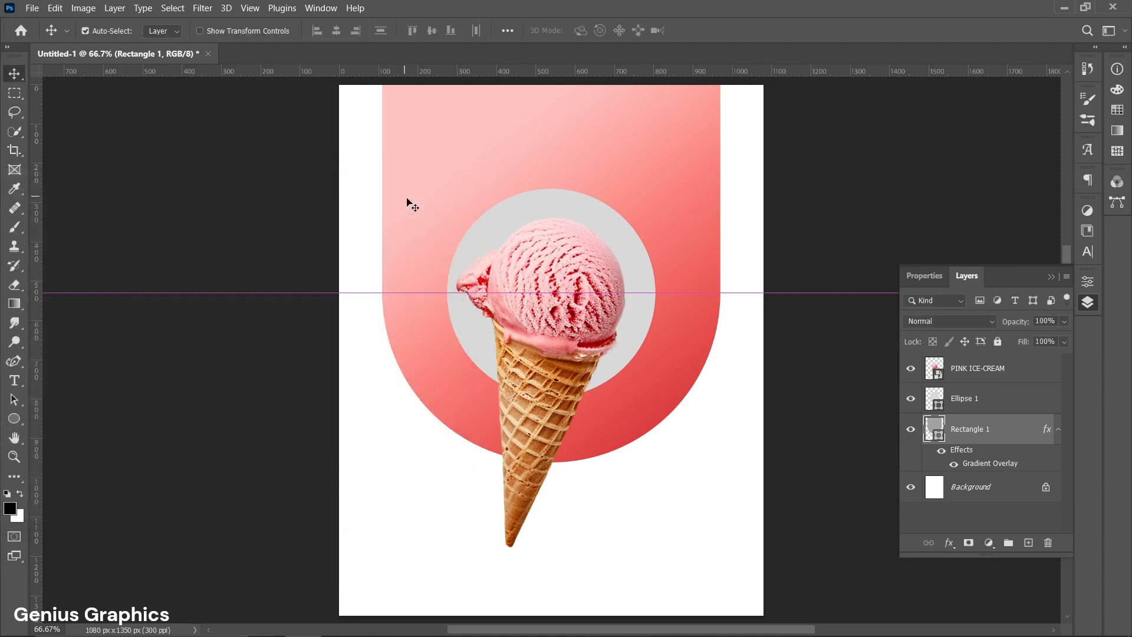
# Set the blend mode of the Ellipse 1 circle layer to Overlay
pyautogui.click(940, 399)
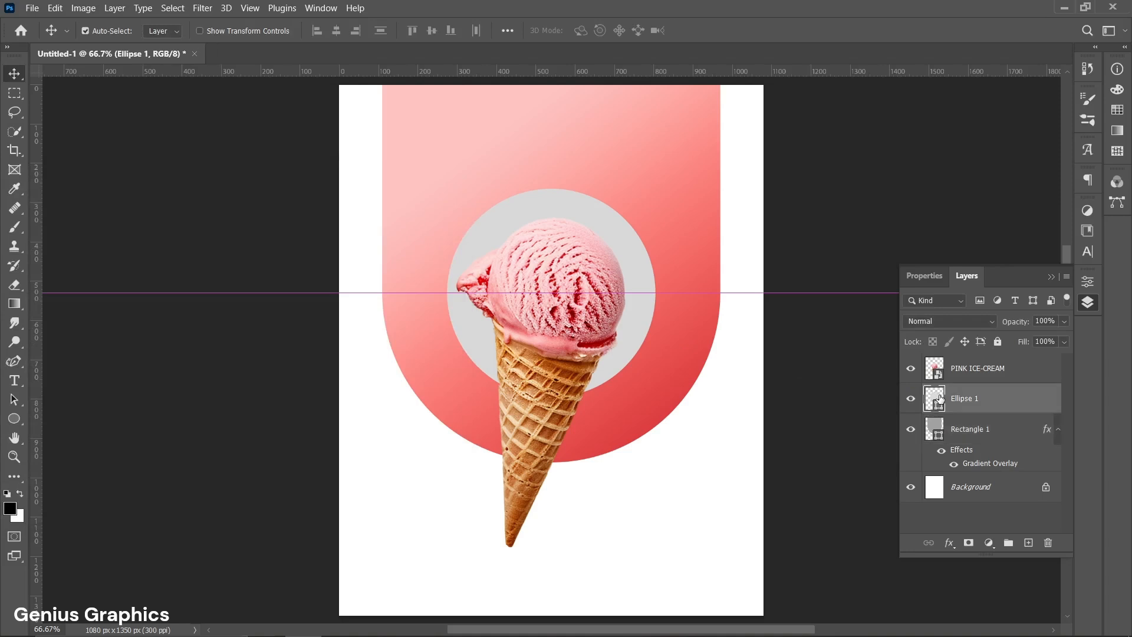
pyautogui.click(982, 323)
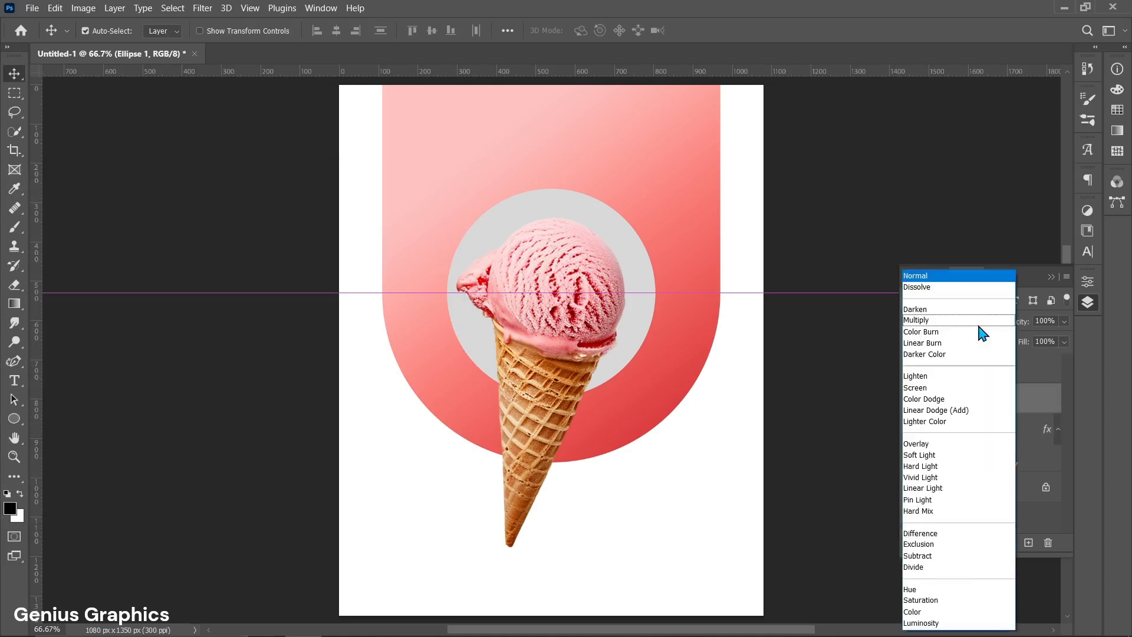
pyautogui.click(976, 447)
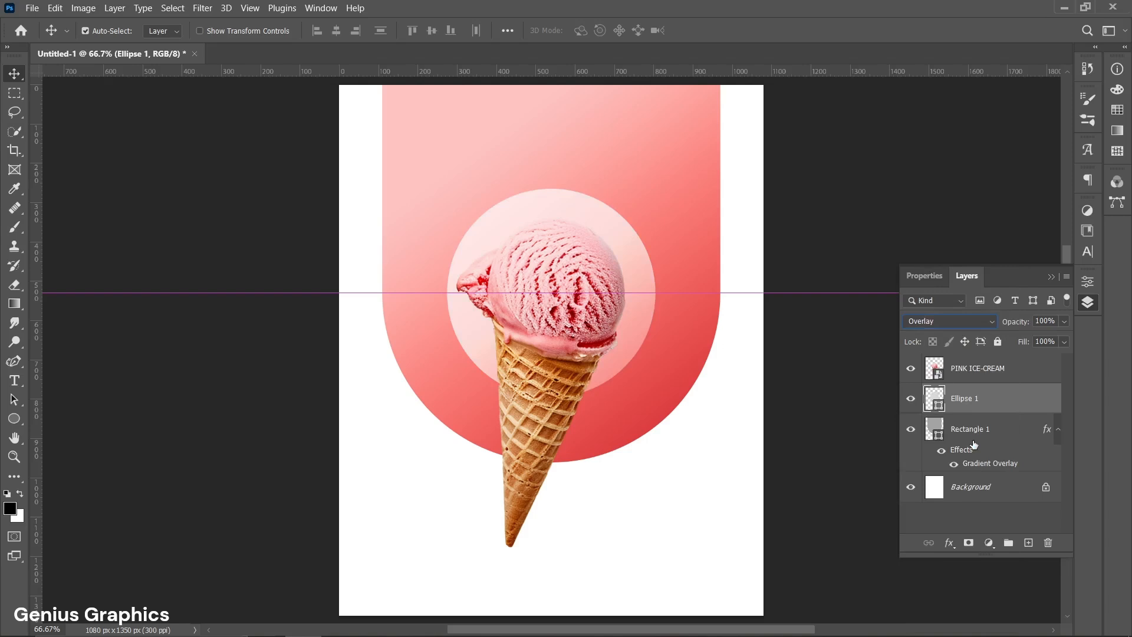
# Place the STRAWBERRIES image as an embedded object at its original scale and move its layer above PINK ICE-CREAM
pyautogui.click(33, 8)
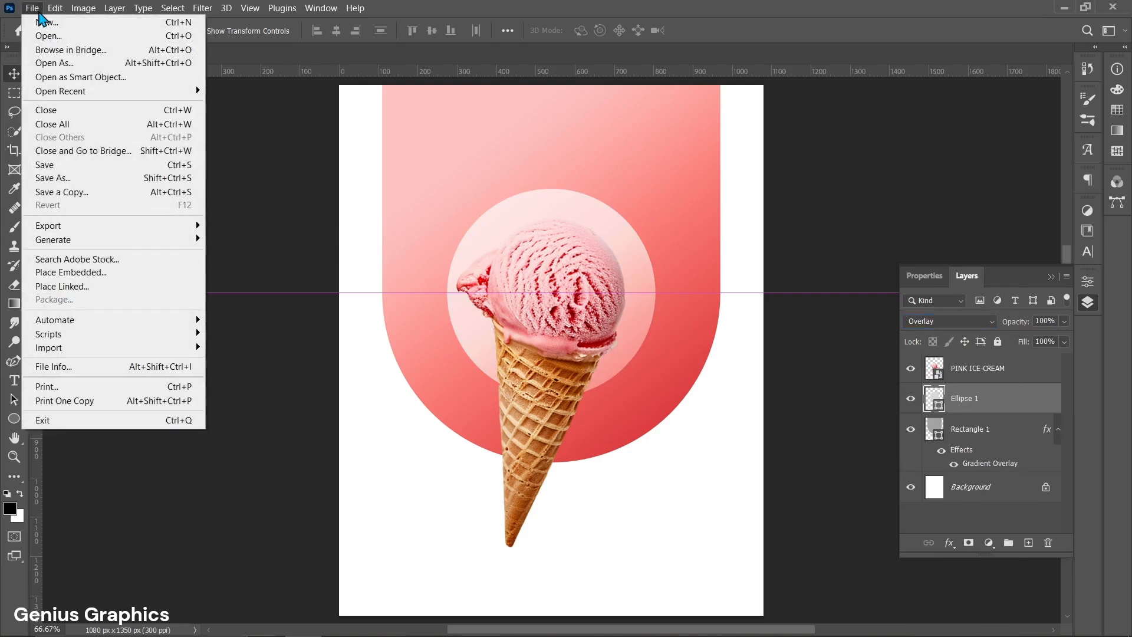
pyautogui.click(67, 271)
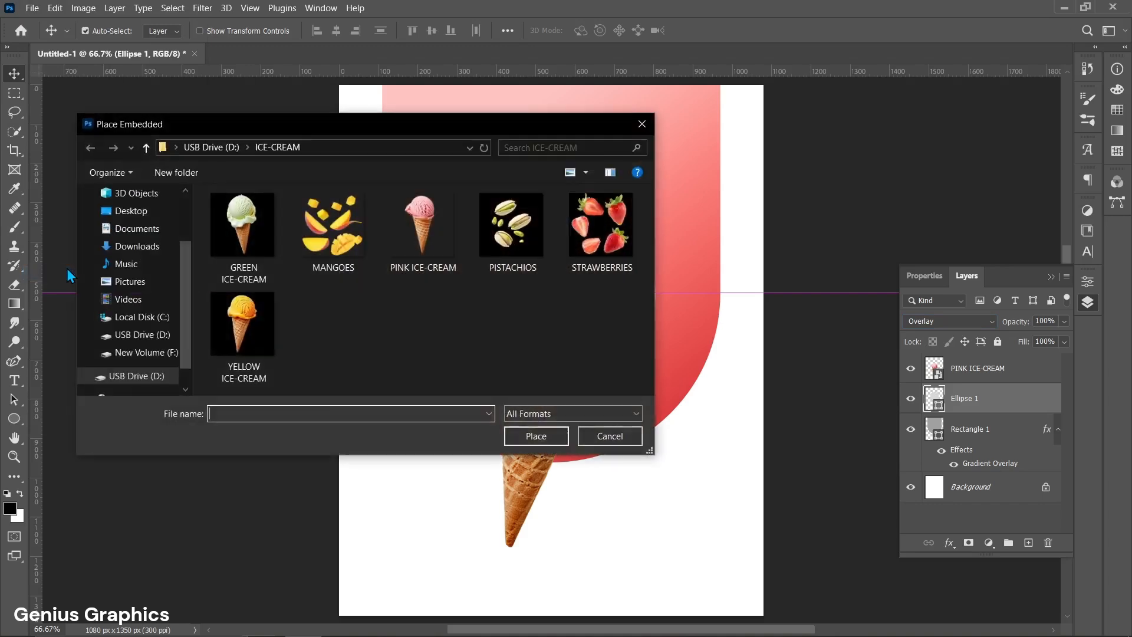
pyautogui.click(600, 227)
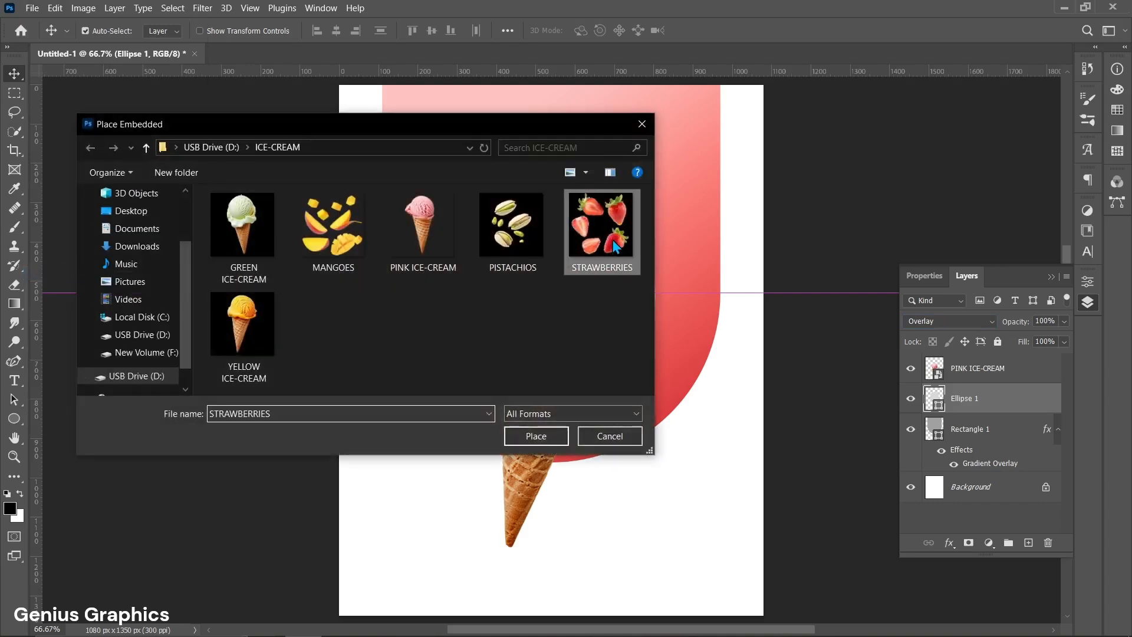
pyautogui.click(522, 435)
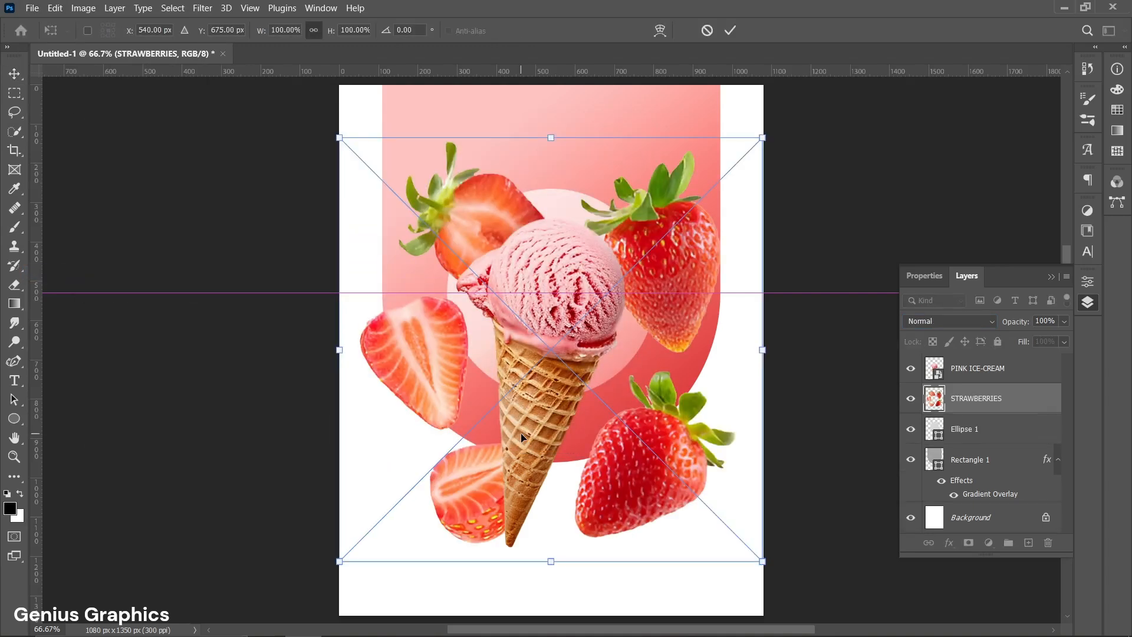
pyautogui.press('Return')
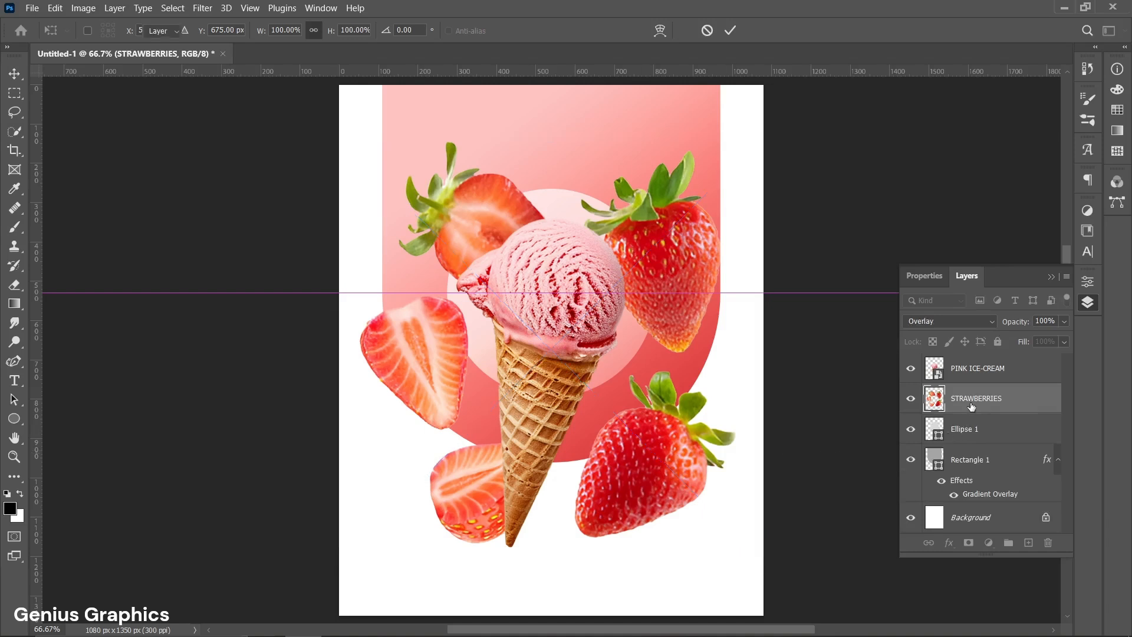
pyautogui.moveTo(980, 399); pyautogui.dragTo(974, 364)
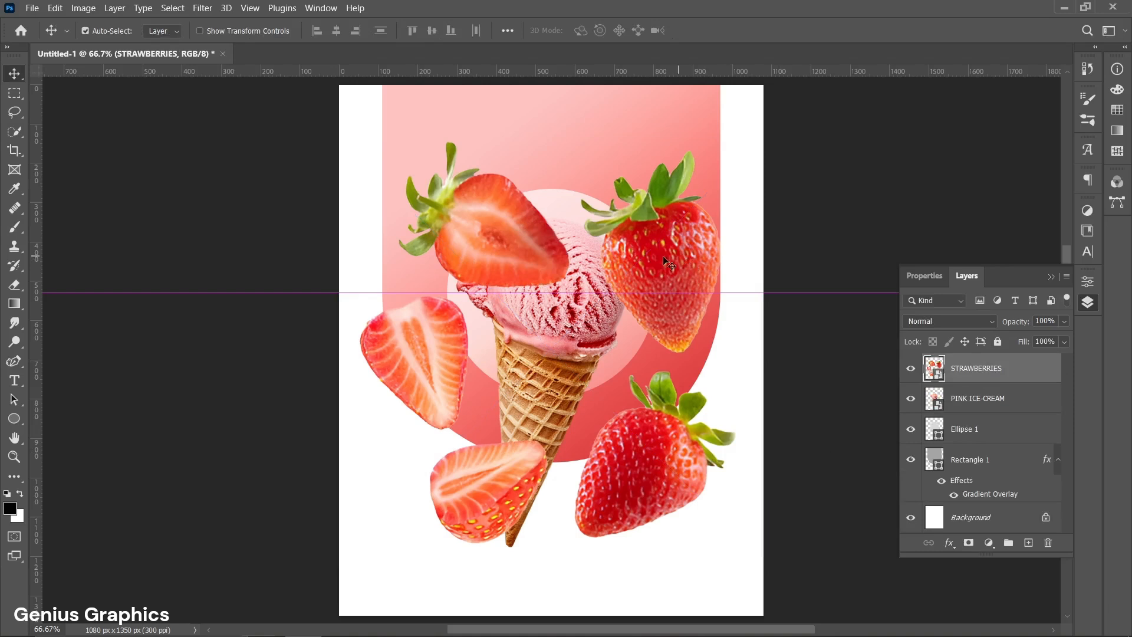
# Outline the upper whole strawberry with a freehand Lasso selection and copy it to its own layer
pyautogui.click(23, 107)
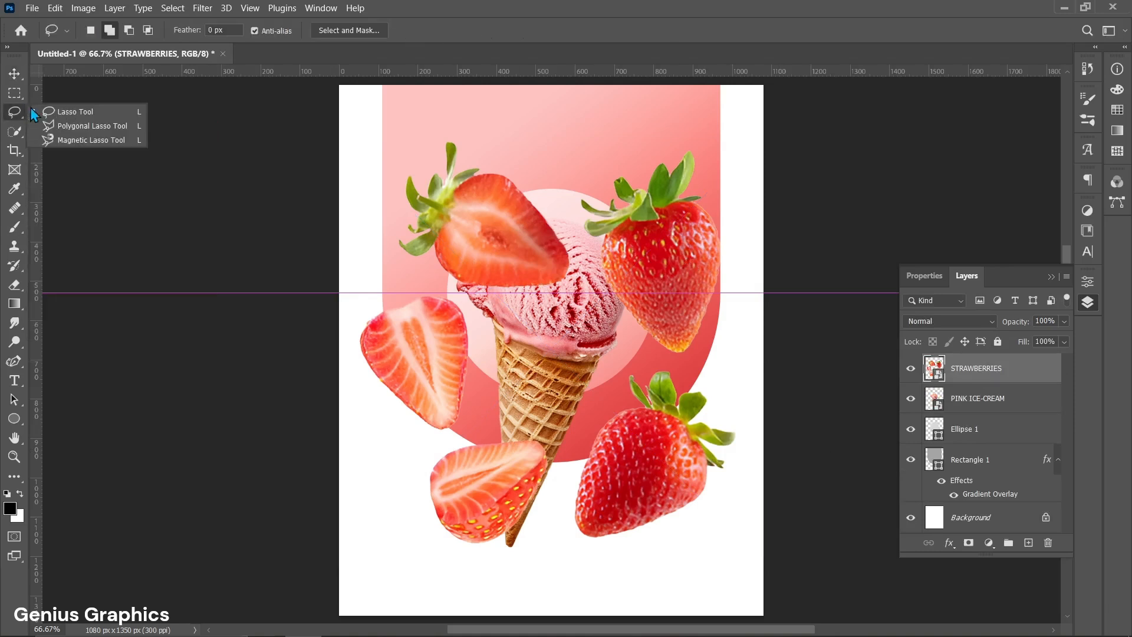
pyautogui.click(71, 112)
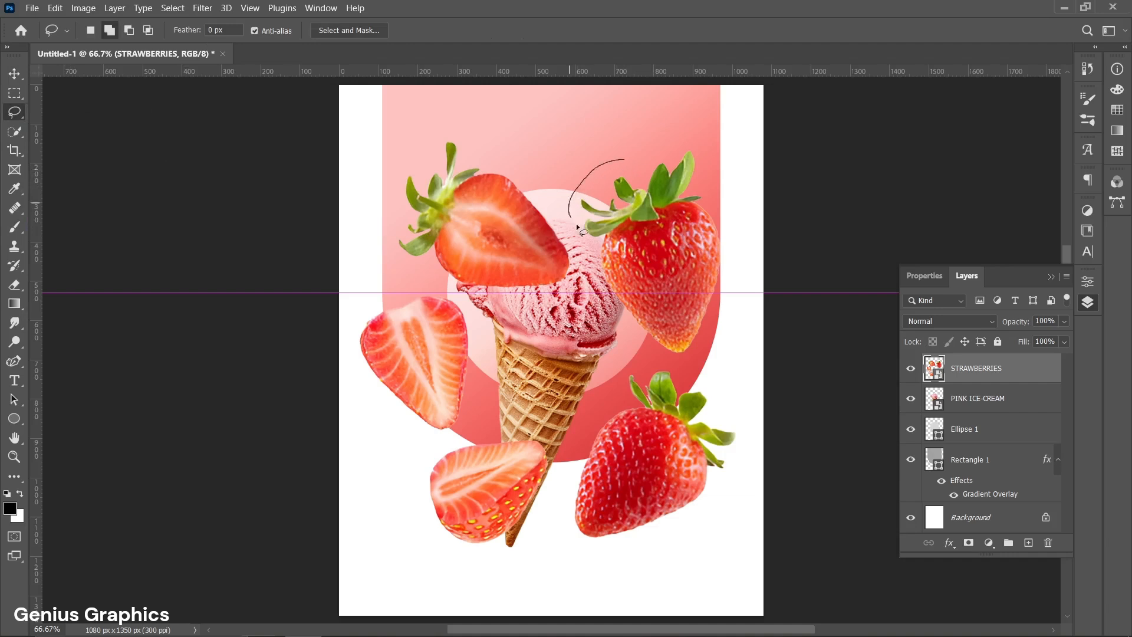
pyautogui.moveTo(576, 226)
pyautogui.mouseDown()
pyautogui.moveTo(604, 316)
pyautogui.moveTo(653, 364)
pyautogui.moveTo(678, 367)
pyautogui.moveTo(711, 348)
pyautogui.moveTo(735, 308)
pyautogui.moveTo(728, 231)
pyautogui.mouseUp()
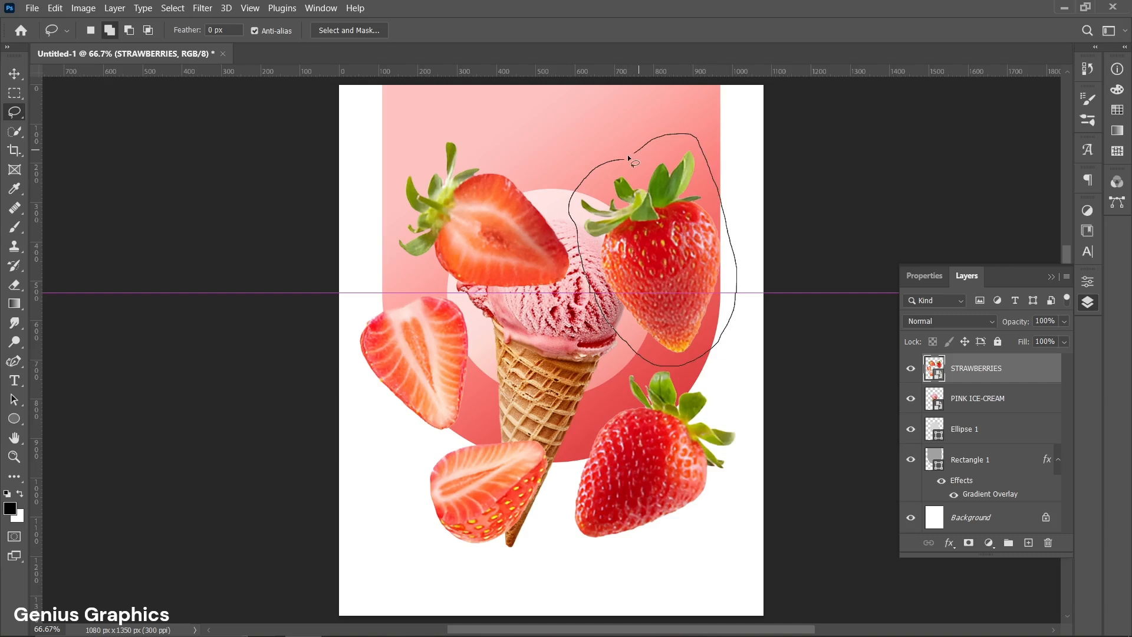
pyautogui.moveTo(628, 154); pyautogui.dragTo(621, 158)
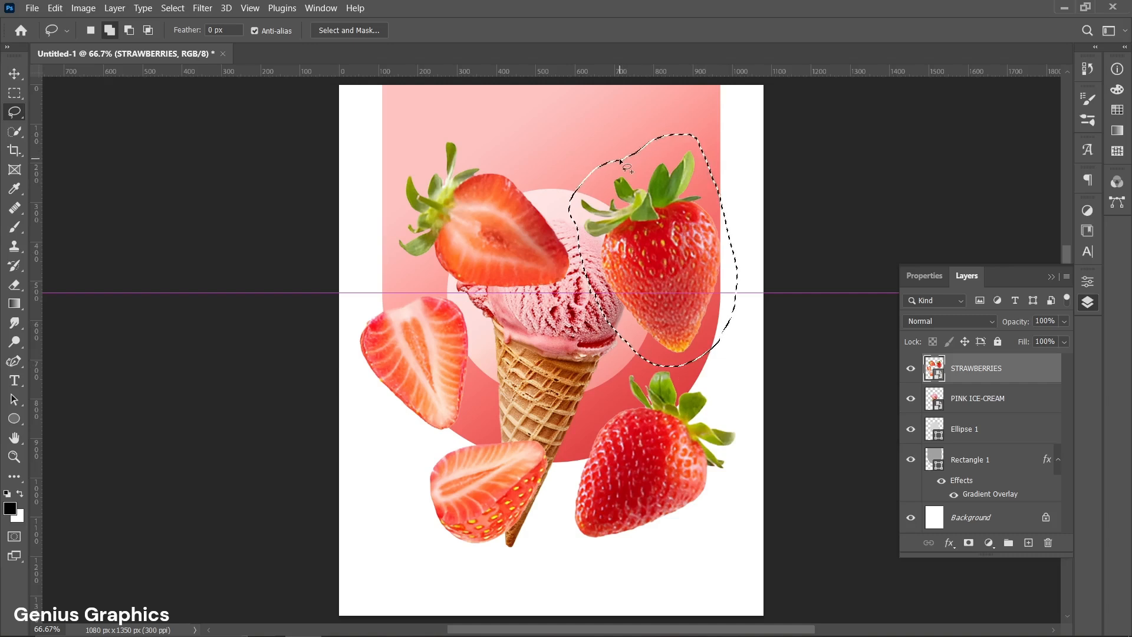
pyautogui.hotkey('ctrl', 'j')
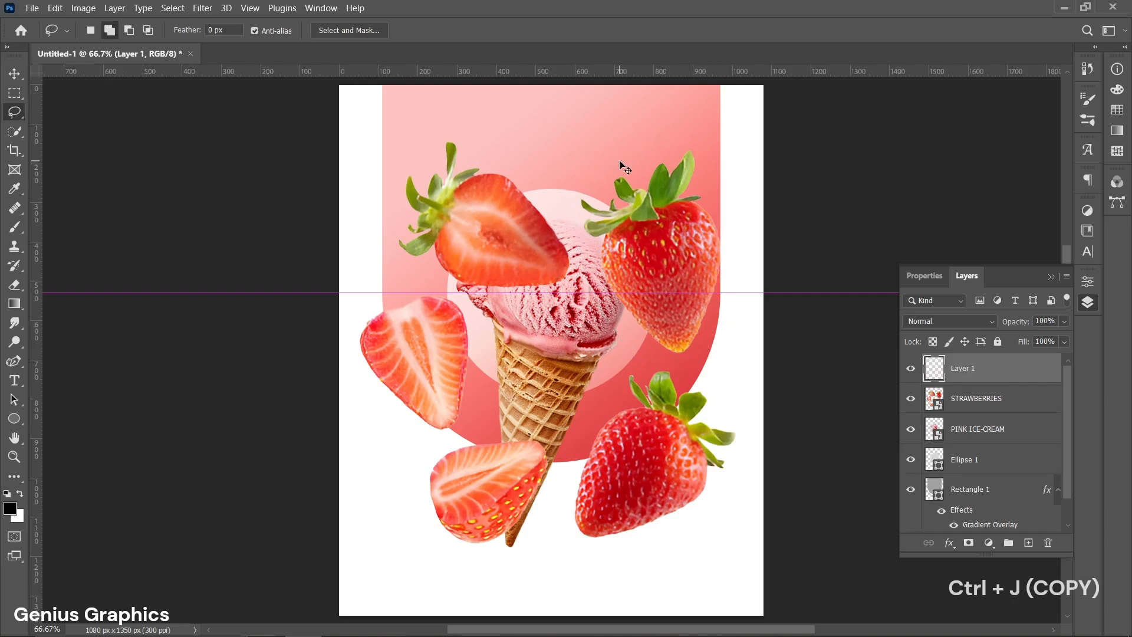
# Outline the lower whole strawberry of the STRAWBERRIES layer with a freehand Lasso selection and copy it to its own layer
pyautogui.click(963, 400)
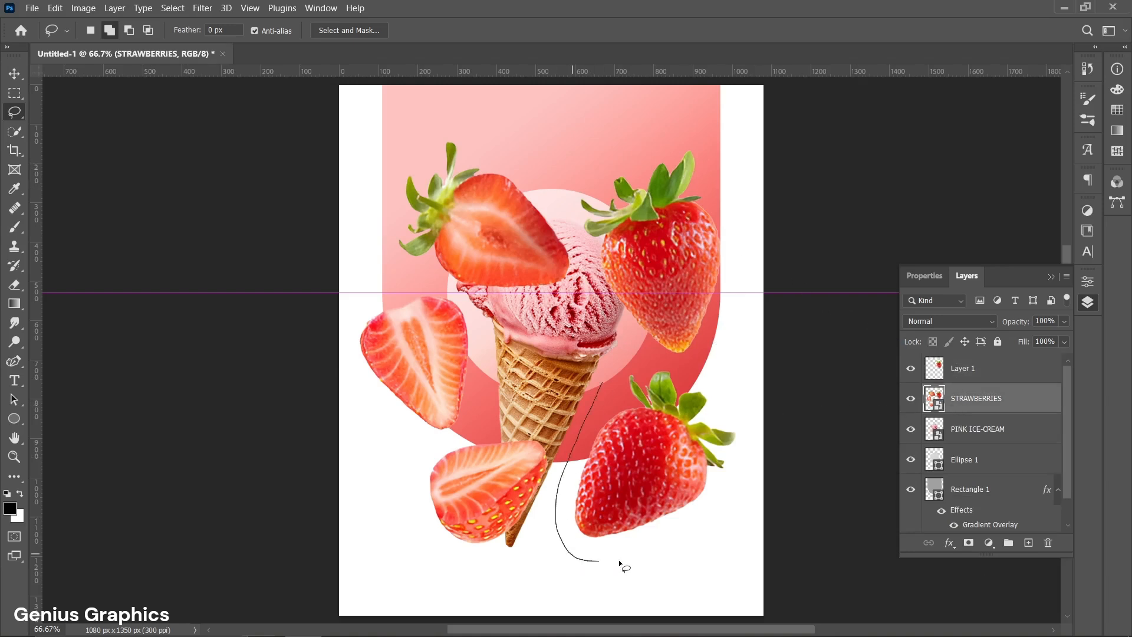
pyautogui.moveTo(618, 561)
pyautogui.mouseDown()
pyautogui.moveTo(708, 528)
pyautogui.moveTo(745, 464)
pyautogui.mouseUp()
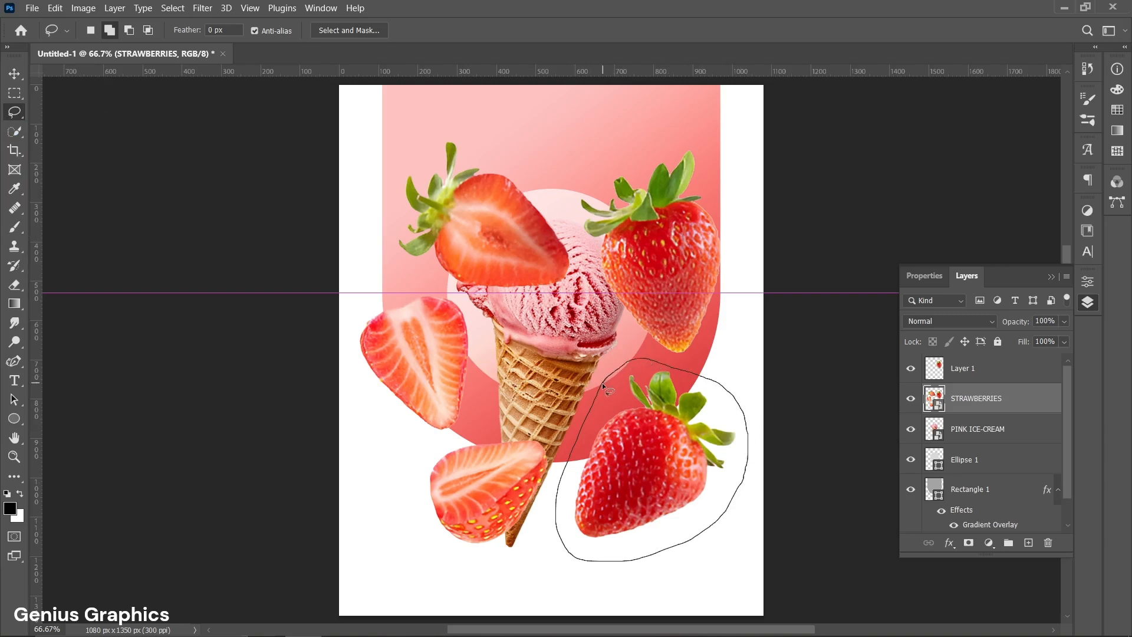
pyautogui.moveTo(603, 384); pyautogui.dragTo(603, 384)
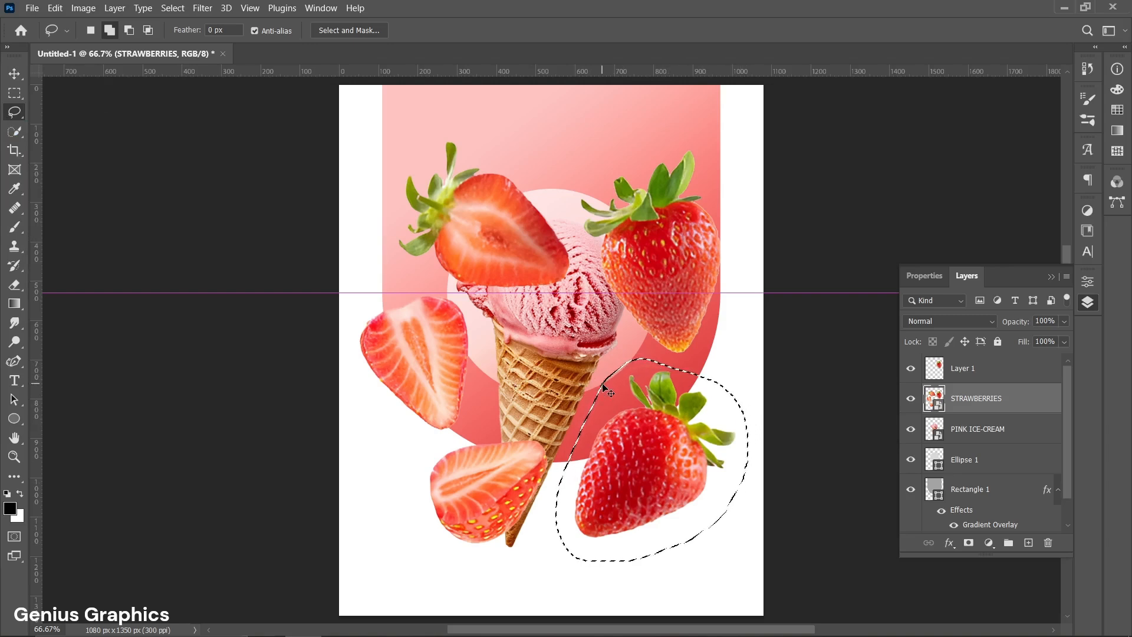
pyautogui.hotkey('ctrl', 'j')
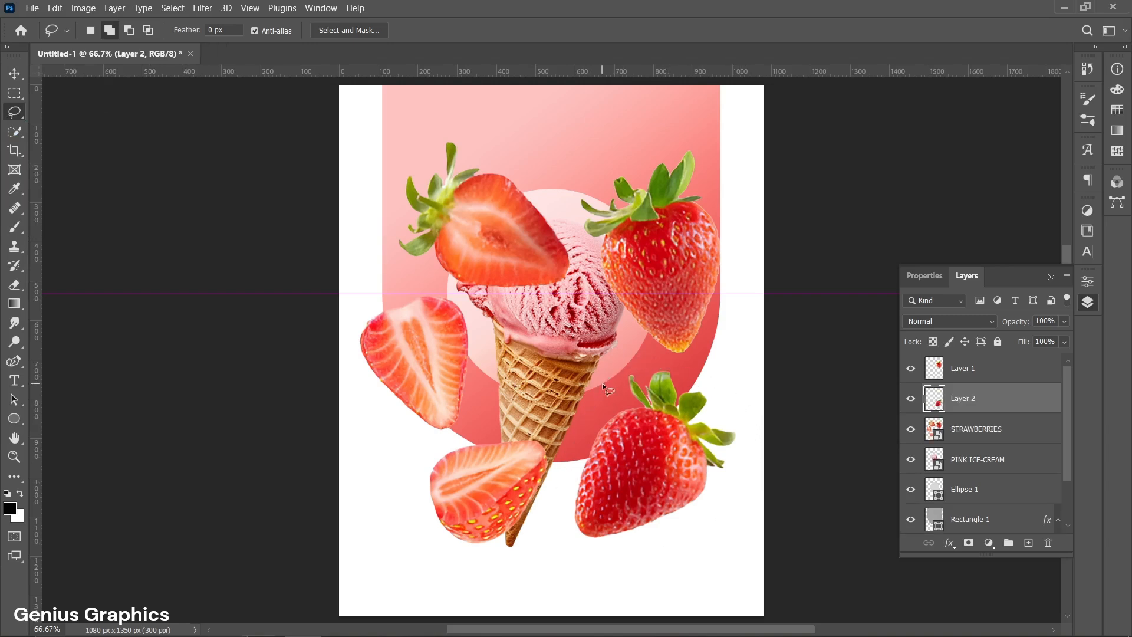
# Lasso the halved strawberry beside the cone's tip, copy it from STRAWBERRIES to its own layer, and hide the STRAWBERRIES layer
pyautogui.click(968, 439)
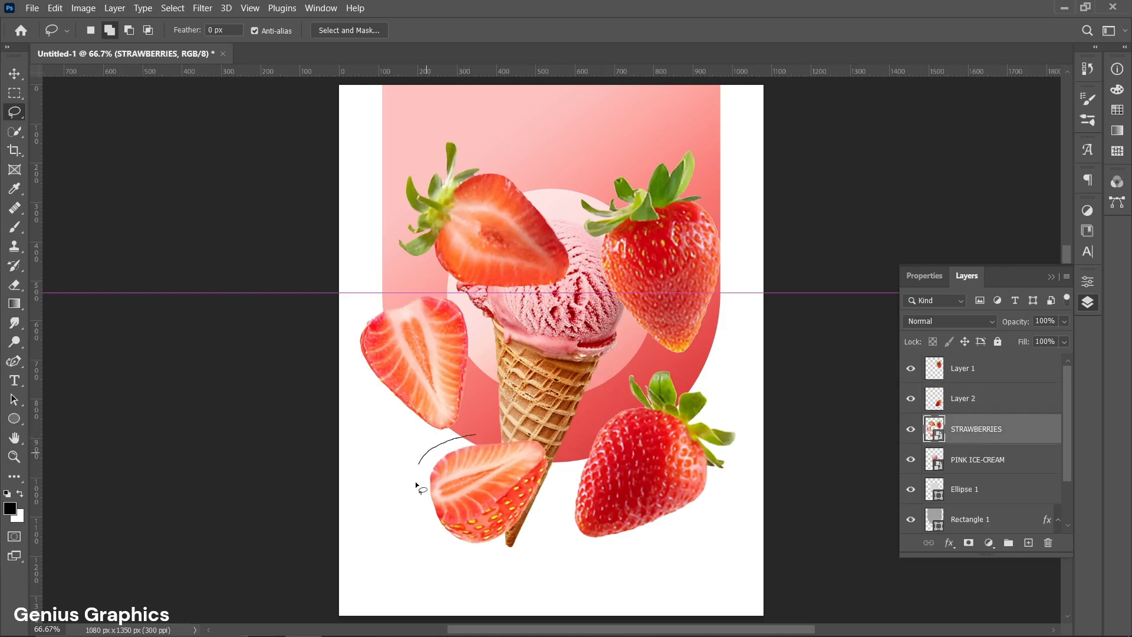
pyautogui.moveTo(417, 485)
pyautogui.mouseDown()
pyautogui.moveTo(442, 552)
pyautogui.moveTo(532, 547)
pyautogui.moveTo(563, 450)
pyautogui.mouseUp()
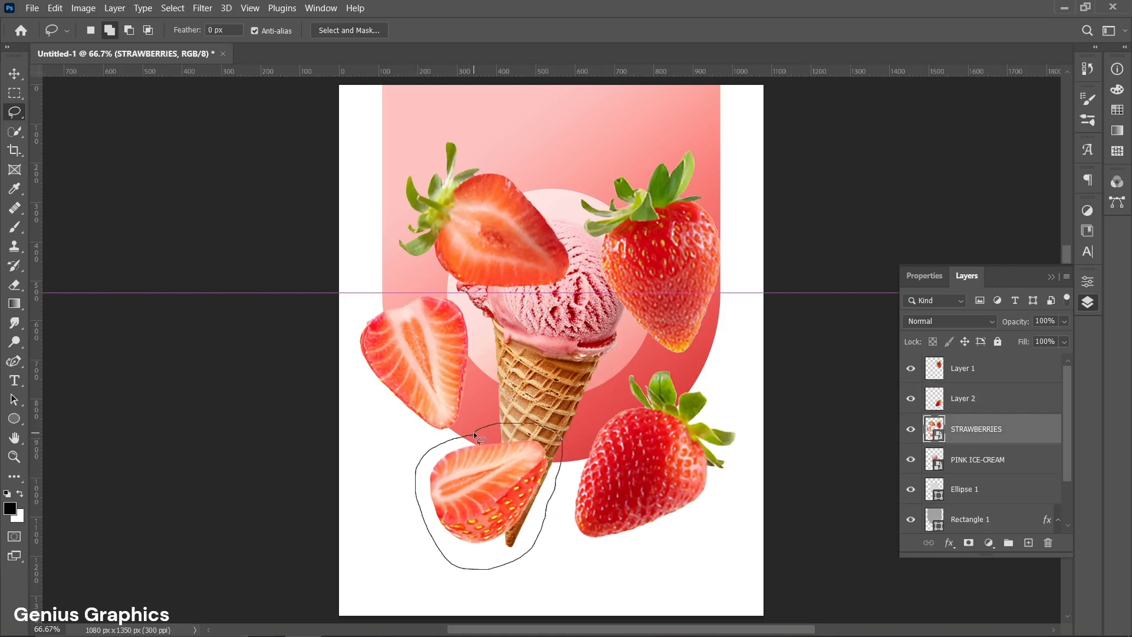
pyautogui.moveTo(476, 434); pyautogui.dragTo(475, 436)
pyautogui.hotkey('ctrl', 'j')
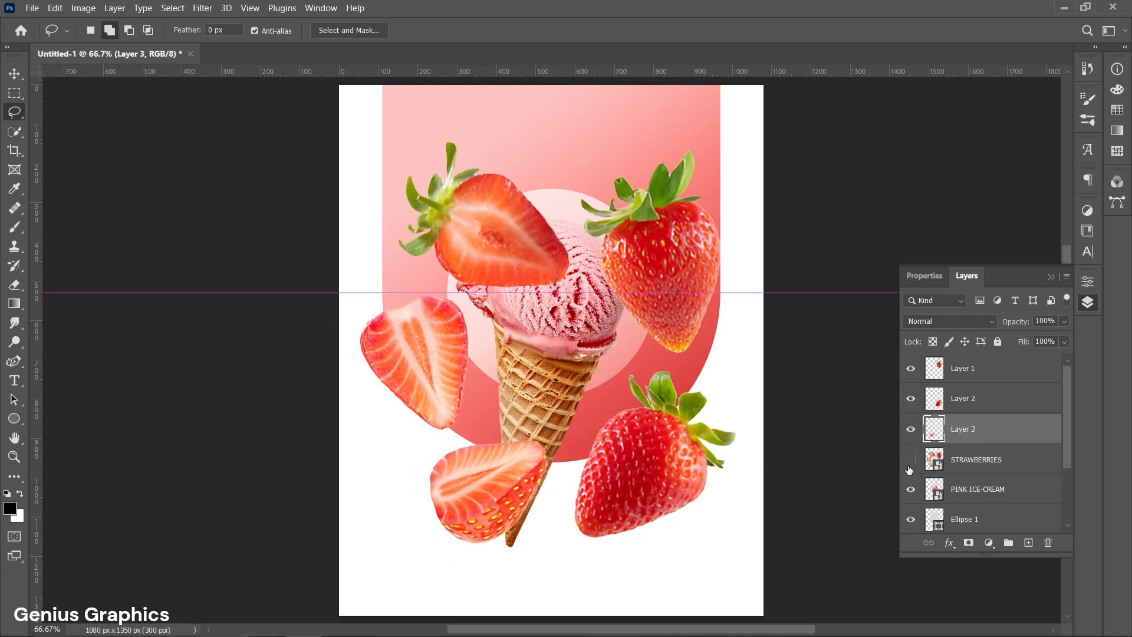
# Spread the cut-out strawberries around the cone: Layer 1 at its upper left, Layer 2 at its upper right, Layer 3 at its lower left
pyautogui.click(14, 74)
pyautogui.moveTo(632, 466); pyautogui.dragTo(671, 470)
pyautogui.moveTo(659, 289); pyautogui.dragTo(414, 307)
pyautogui.moveTo(540, 479); pyautogui.dragTo(505, 480)
pyautogui.moveTo(702, 499); pyautogui.dragTo(693, 262)
# Scale the Layer 2 strawberry down to about 71%, rotate it slightly and place it at the poster's upper right edge
pyautogui.hotkey('ctrl', 't')
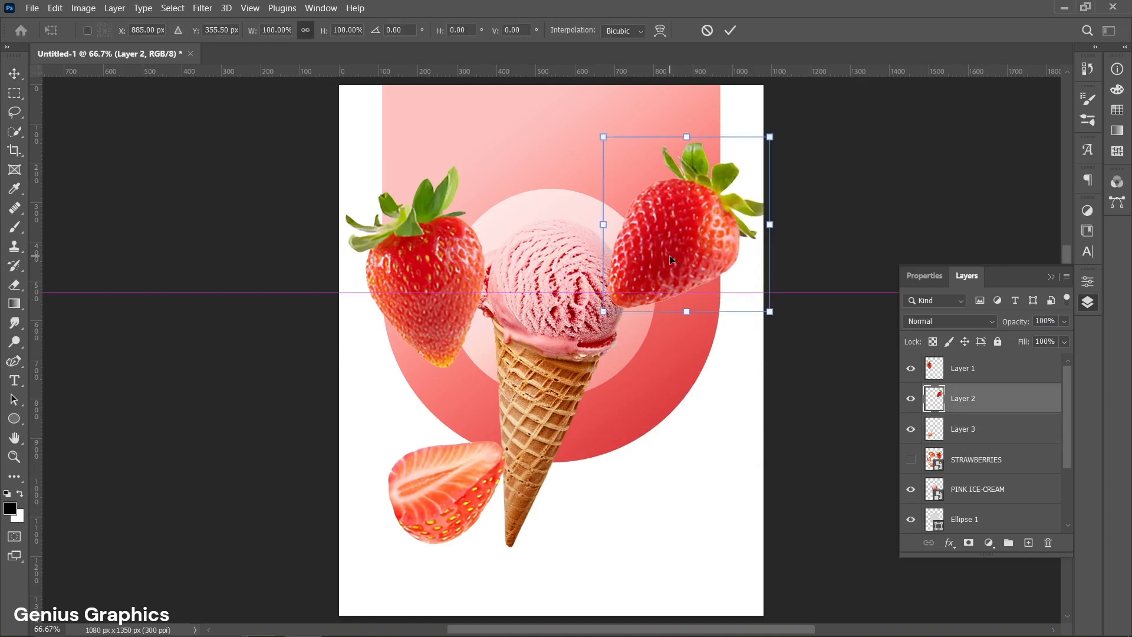
pyautogui.moveTo(606, 313); pyautogui.dragTo(651, 260)
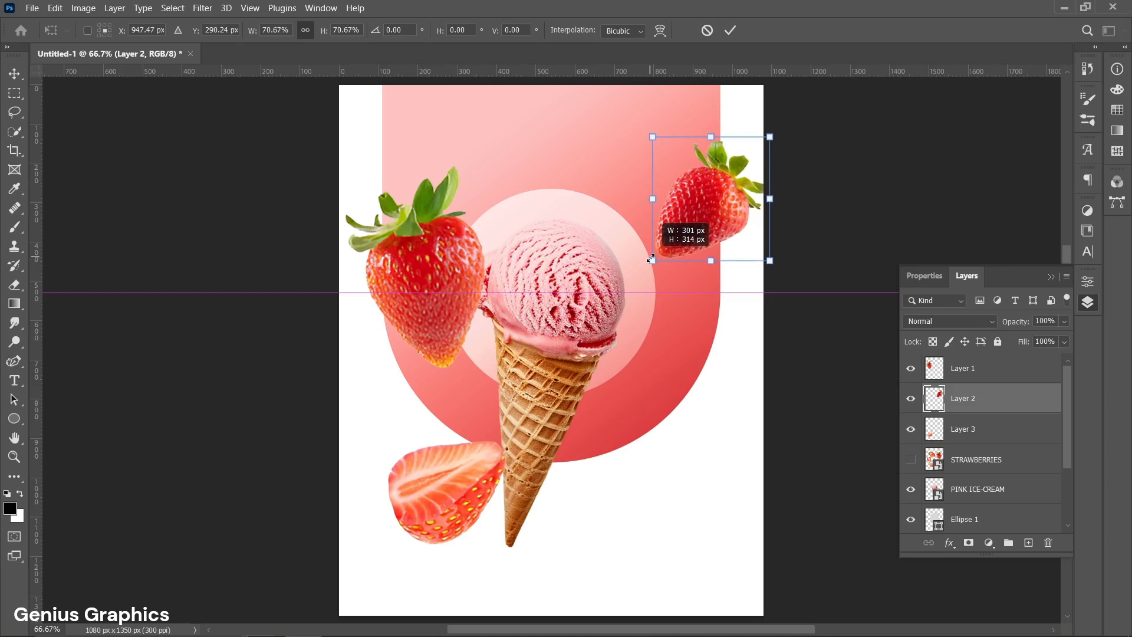
pyautogui.moveTo(696, 227); pyautogui.dragTo(722, 244)
pyautogui.moveTo(797, 160); pyautogui.dragTo(799, 164)
pyautogui.moveTo(712, 249); pyautogui.dragTo(714, 248)
pyautogui.click(730, 30)
# Scale the Layer 1 strawberry to about 58%, rotate it about -42° and place it overlapping the poster's left edge
pyautogui.click(424, 258)
pyautogui.hotkey('ctrl', 't')
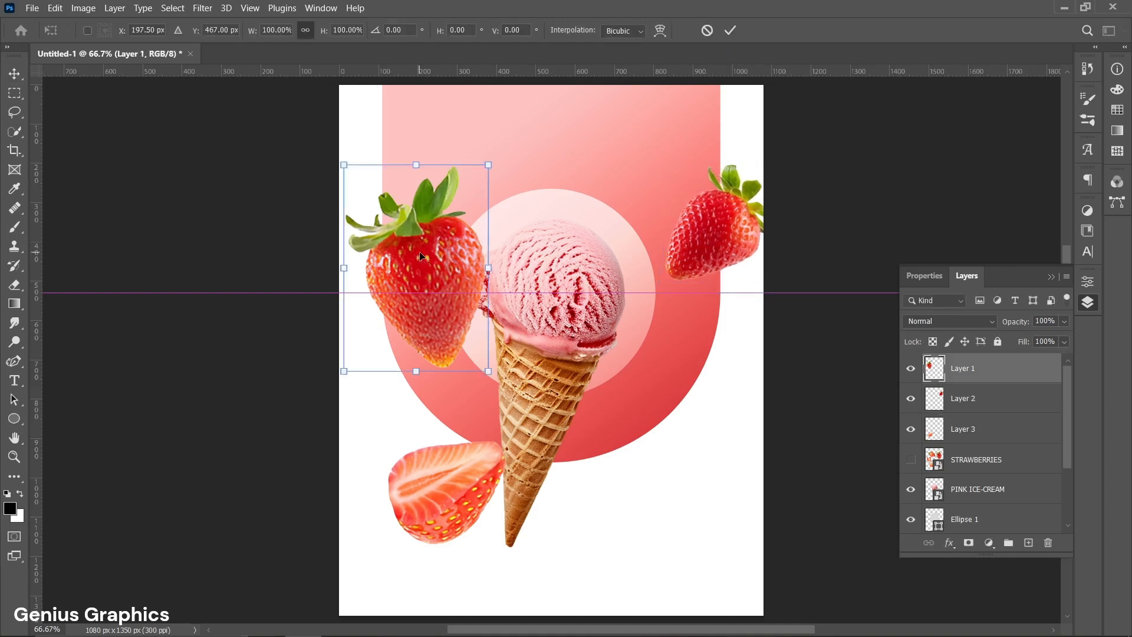
pyautogui.moveTo(498, 382); pyautogui.dragTo(435, 297)
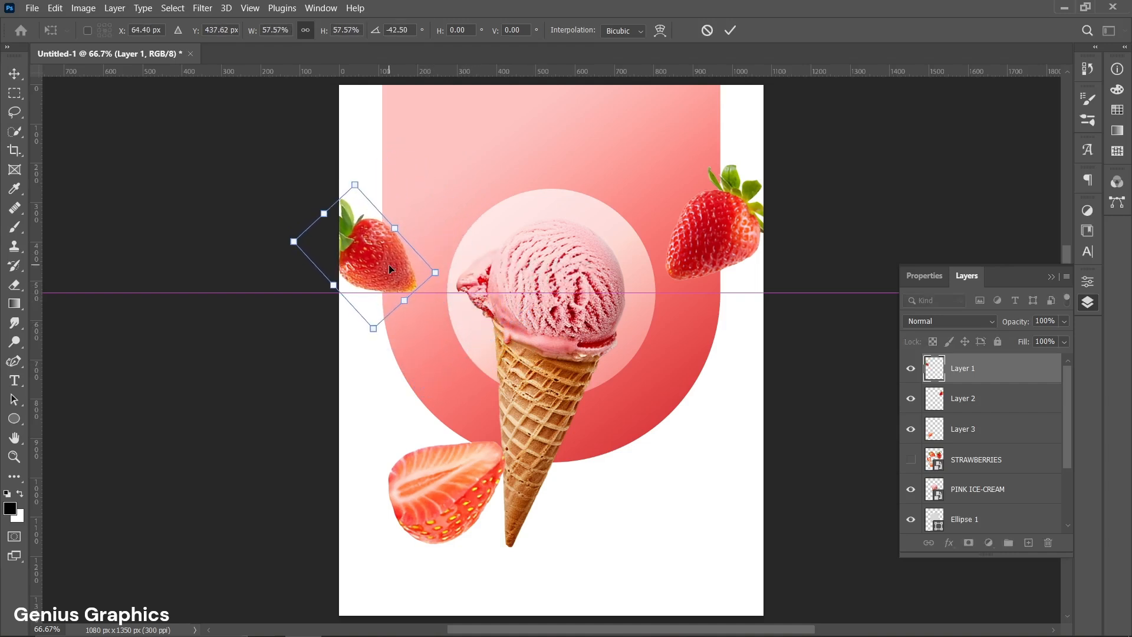
pyautogui.moveTo(387, 264); pyautogui.dragTo(397, 282)
pyautogui.moveTo(451, 307); pyautogui.dragTo(454, 307)
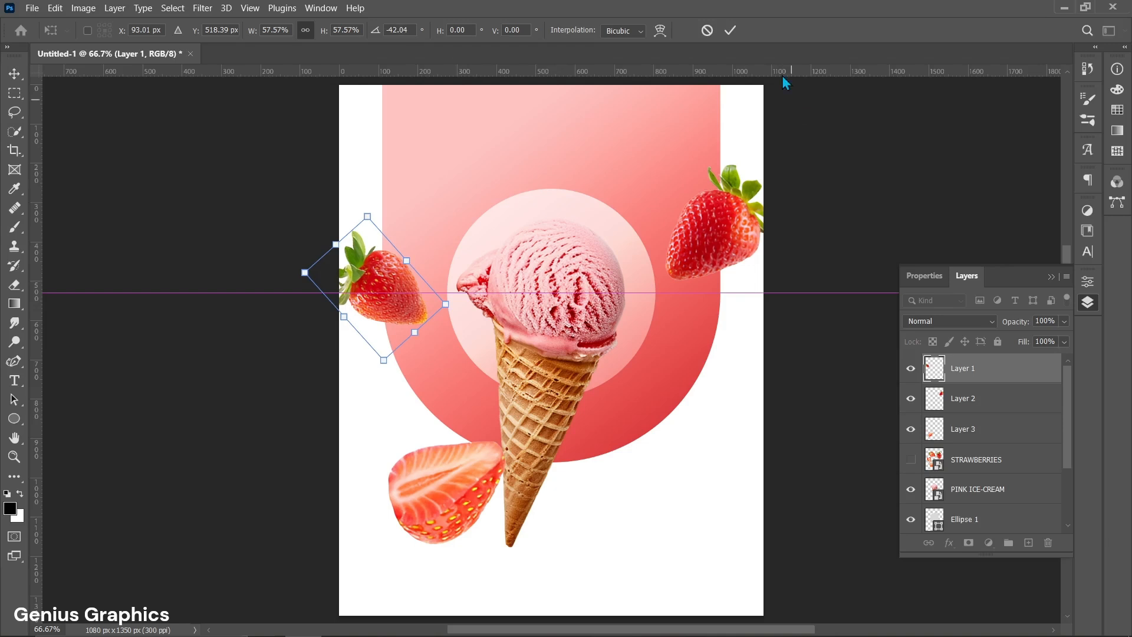
pyautogui.click(730, 30)
# Scale the halved strawberry on Layer 3 to about 45%, rotate it about 36° and place it close to the cone's lower left side
pyautogui.click(428, 497)
pyautogui.hotkey('ctrl', 't')
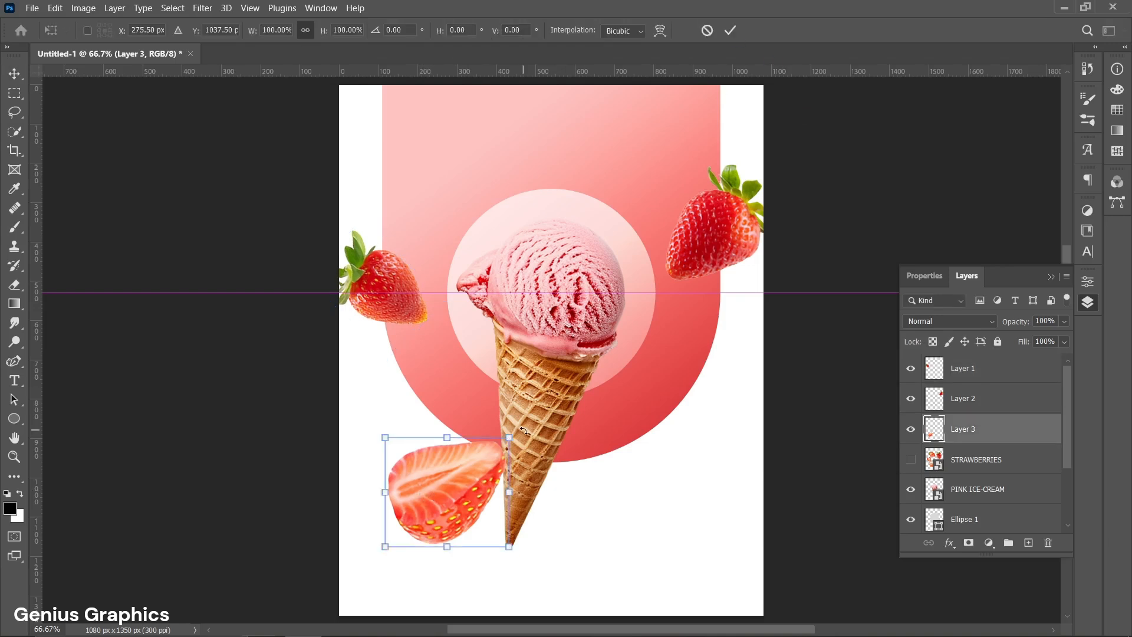
pyautogui.moveTo(524, 431); pyautogui.dragTo(545, 463)
pyautogui.moveTo(369, 518); pyautogui.dragTo(423, 473)
pyautogui.moveTo(506, 444); pyautogui.dragTo(511, 457)
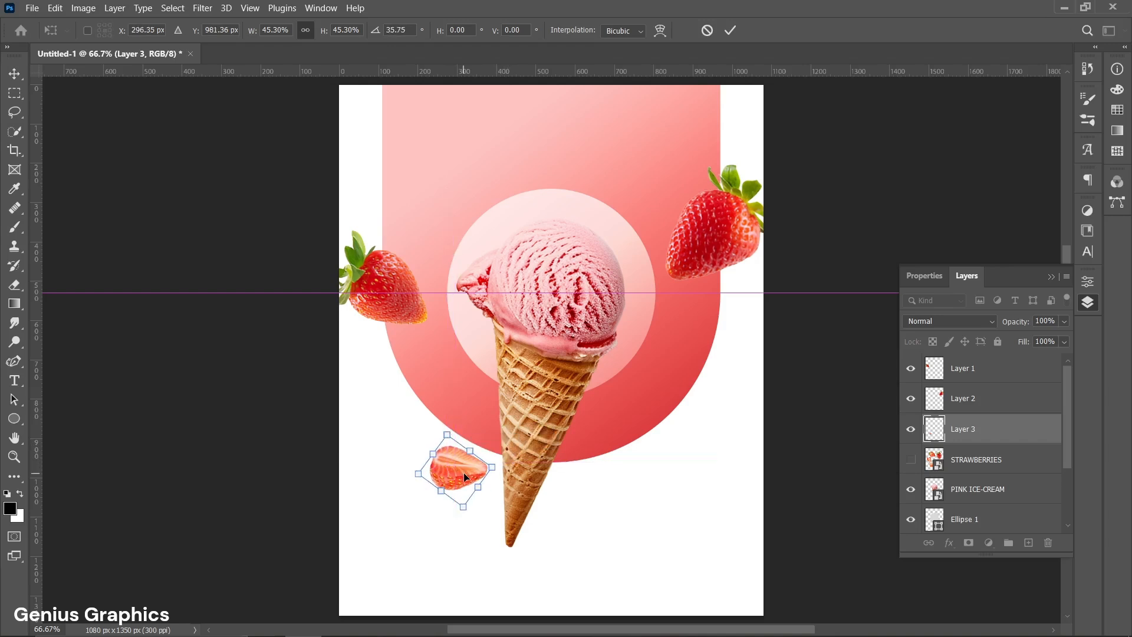
pyautogui.click(730, 30)
# Duplicate the Layer 1 strawberry into the poster's lower right corner, rotate it about 22° and enlarge it until it runs off the canvas
pyautogui.moveTo(693, 217); pyautogui.dragTo(670, 535)
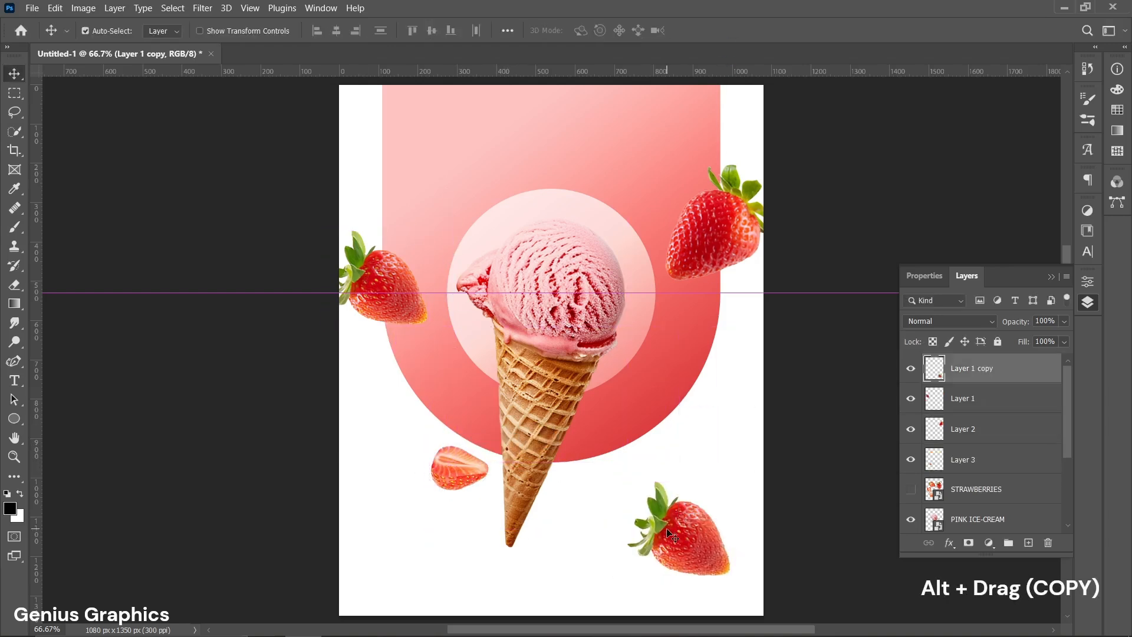
pyautogui.hotkey('ctrl', 't')
pyautogui.moveTo(740, 584); pyautogui.dragTo(718, 594)
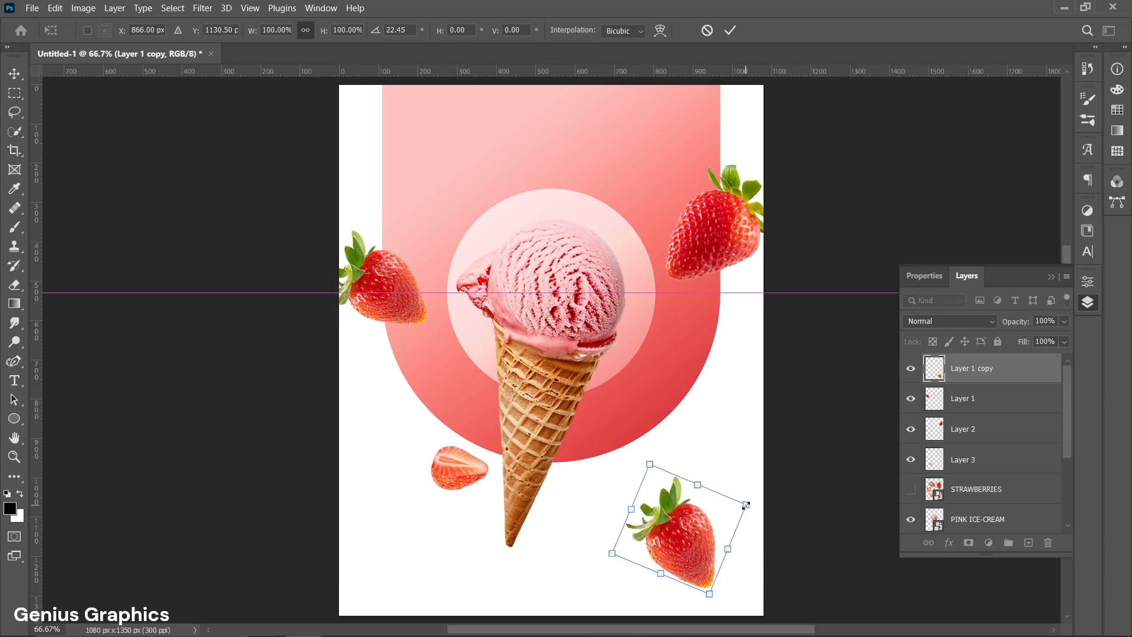
pyautogui.moveTo(746, 505); pyautogui.dragTo(869, 458)
pyautogui.moveTo(743, 530); pyautogui.dragTo(735, 586)
pyautogui.press('Return')
pyautogui.moveTo(710, 580); pyautogui.dragTo(709, 586)
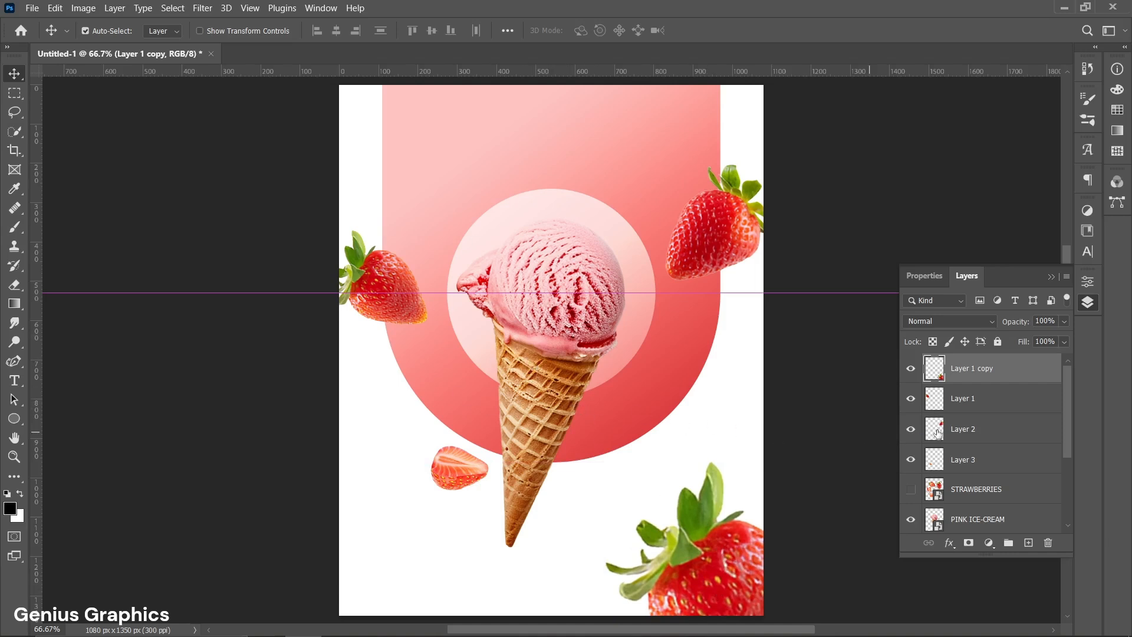
# Merge the four strawberry layers from Layer 1 copy to Layer 3 and convert the merged layer to a smart object
pyautogui.keyDown('shift'); pyautogui.click(971, 463); pyautogui.keyUp('shift')
pyautogui.rightClick(970, 463)
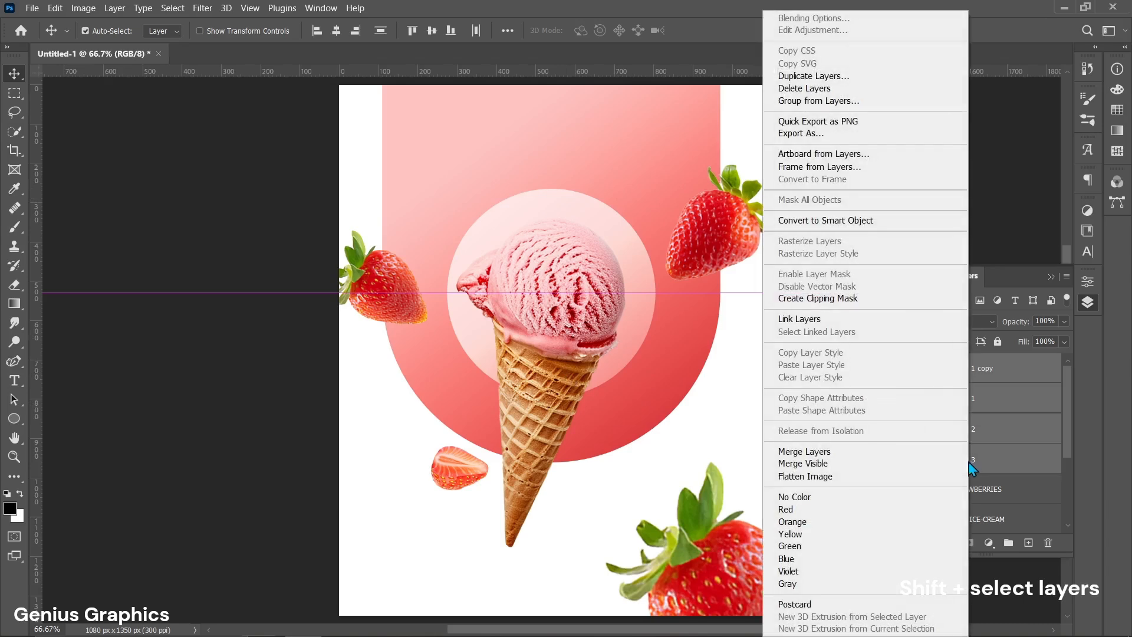
pyautogui.click(872, 453)
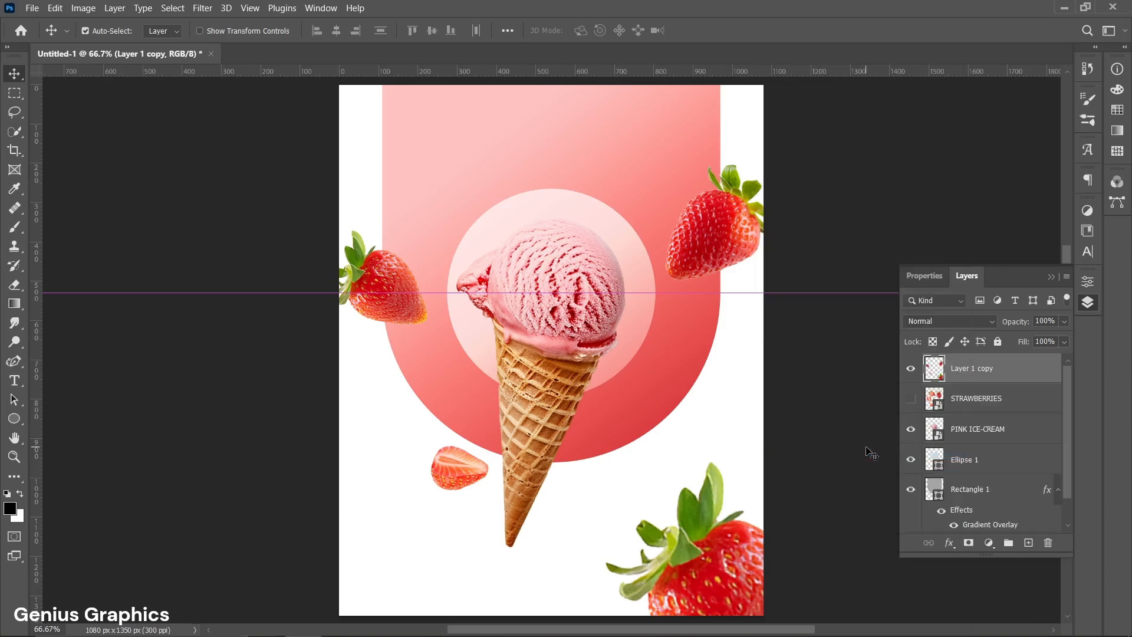
pyautogui.rightClick(1007, 381)
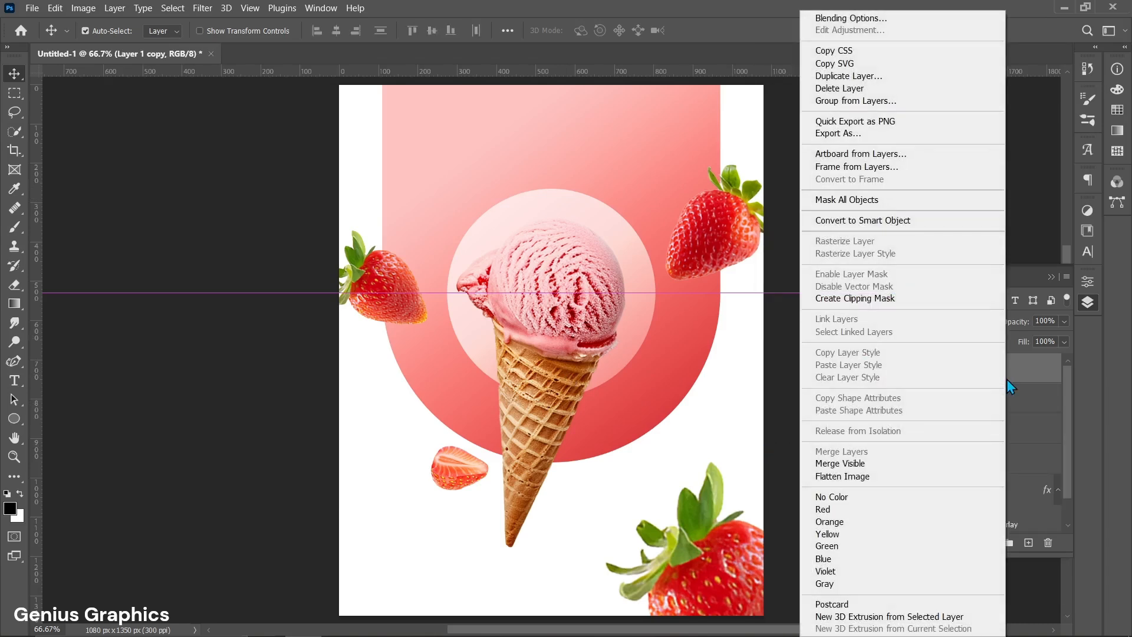
pyautogui.click(854, 221)
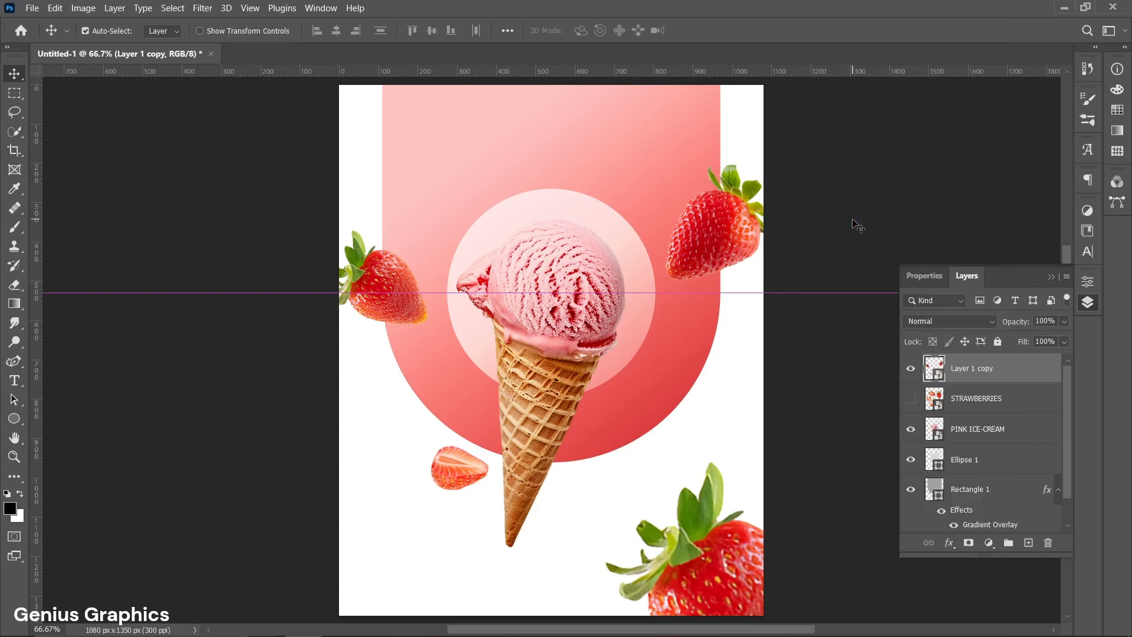
# Apply a Radial Blur to the merged strawberries with amount 5, Zoom method and Good quality
pyautogui.click(203, 9)
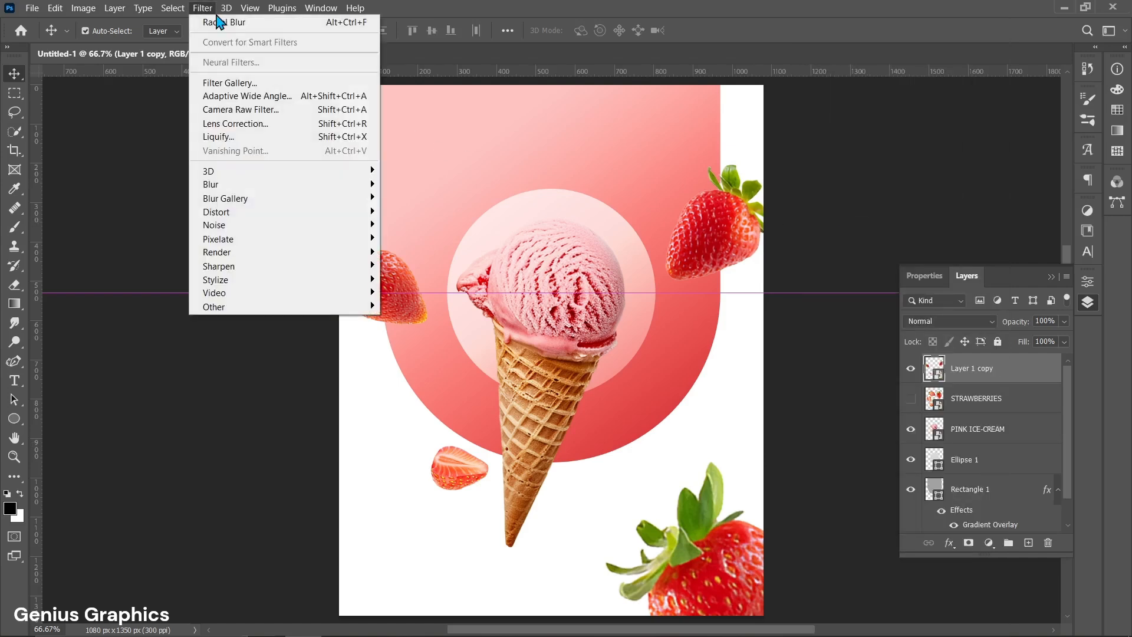
pyautogui.moveTo(242, 188)
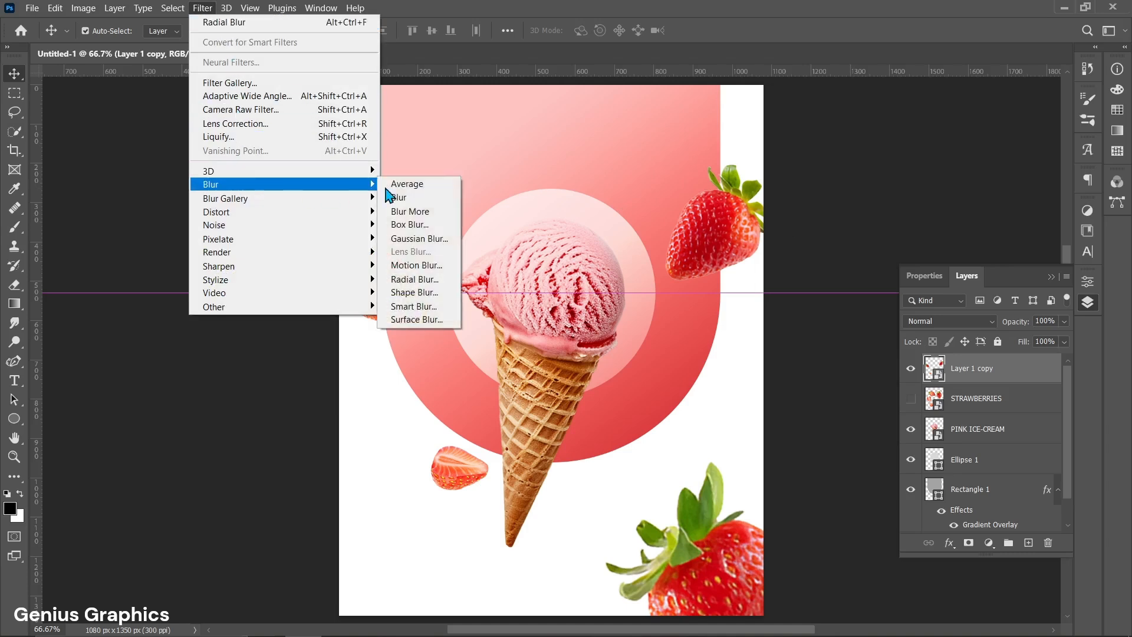
pyautogui.click(414, 279)
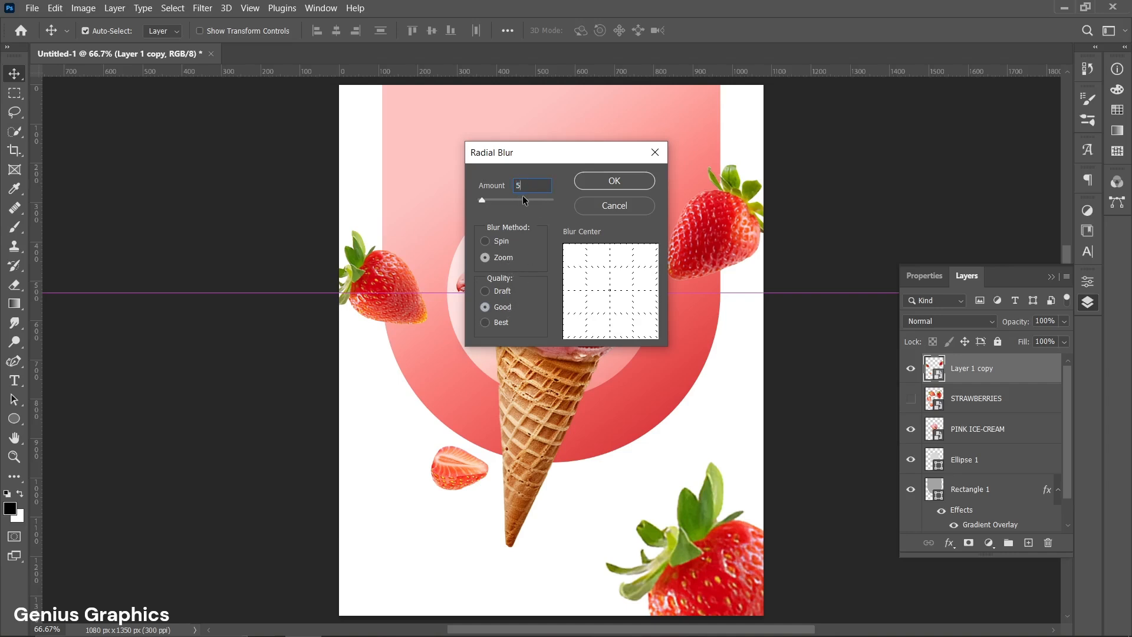
pyautogui.click(614, 182)
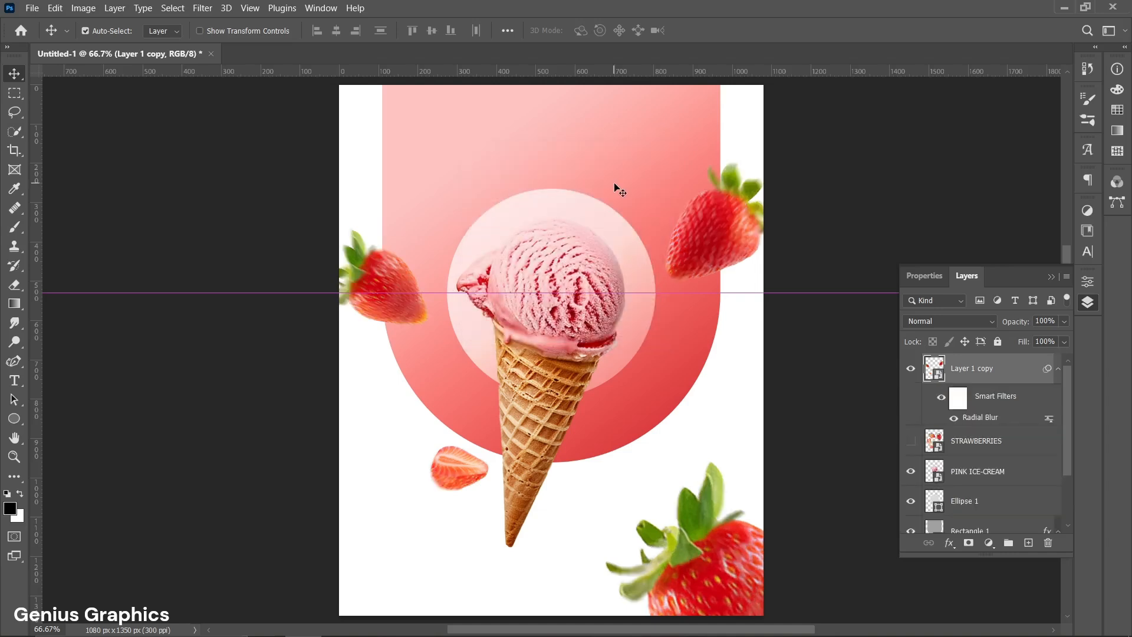
# Apply a Gaussian Blur with a radius of 2.5 pixels to the merged strawberries
pyautogui.click(203, 8)
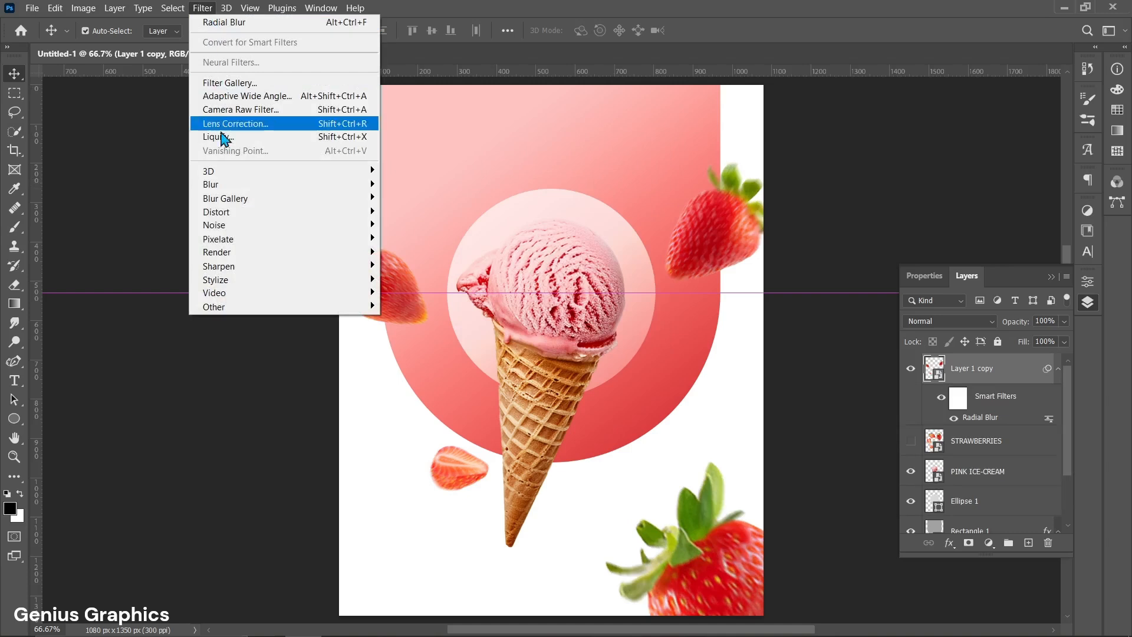
pyautogui.moveTo(229, 185)
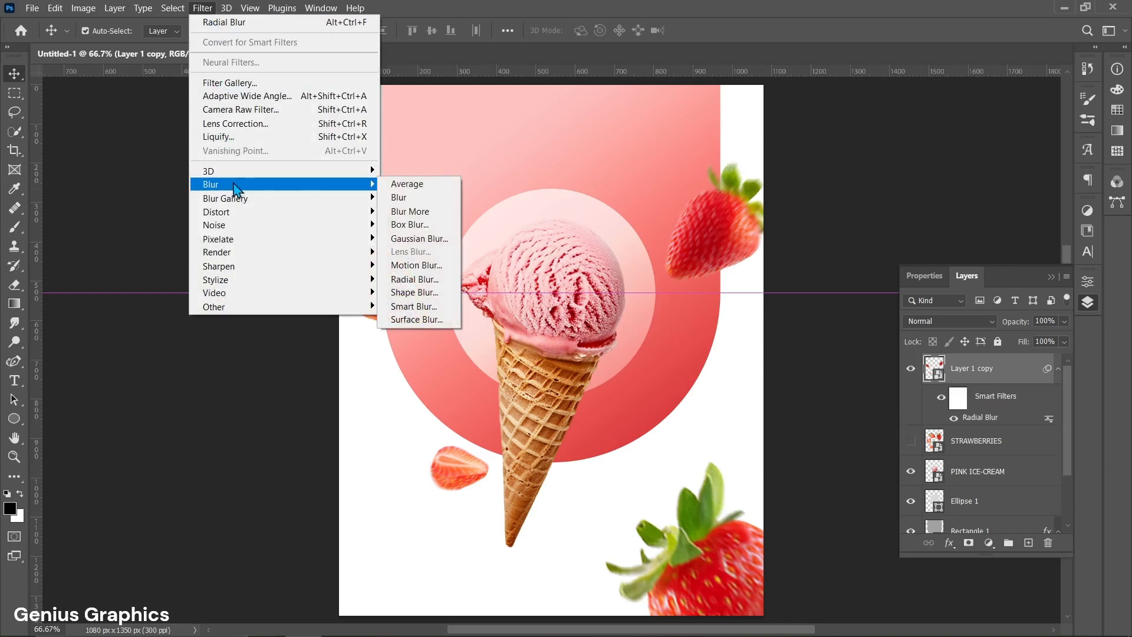
pyautogui.click(406, 238)
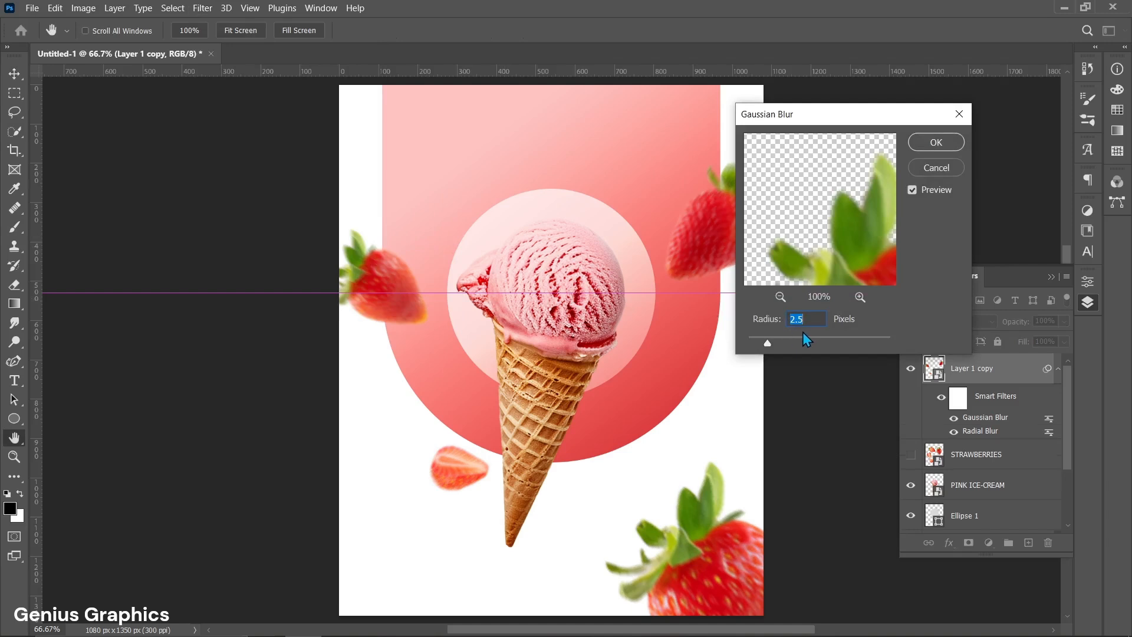
pyautogui.click(927, 147)
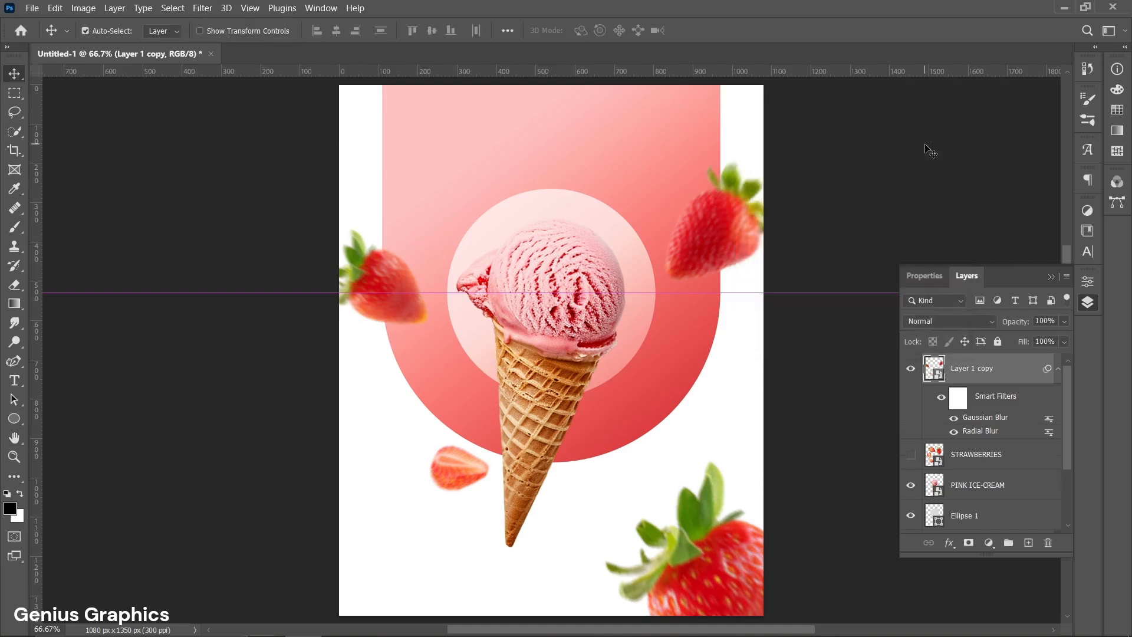
# Add a second Radial Blur to the merged strawberries with amount 1 and the Spin method
pyautogui.click(198, 9)
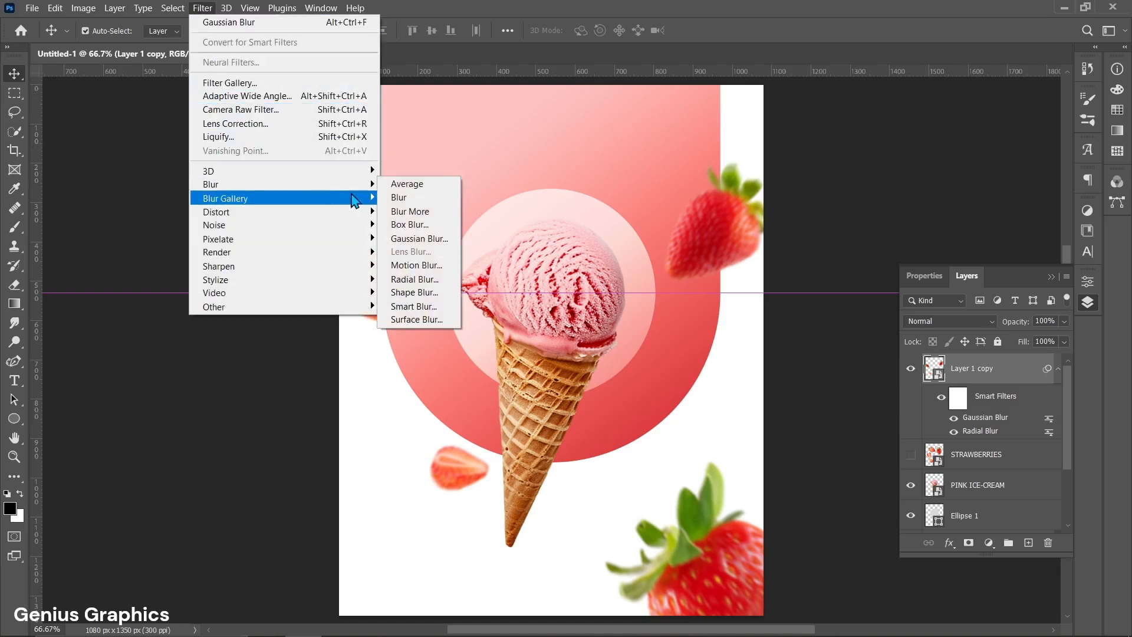
pyautogui.click(415, 279)
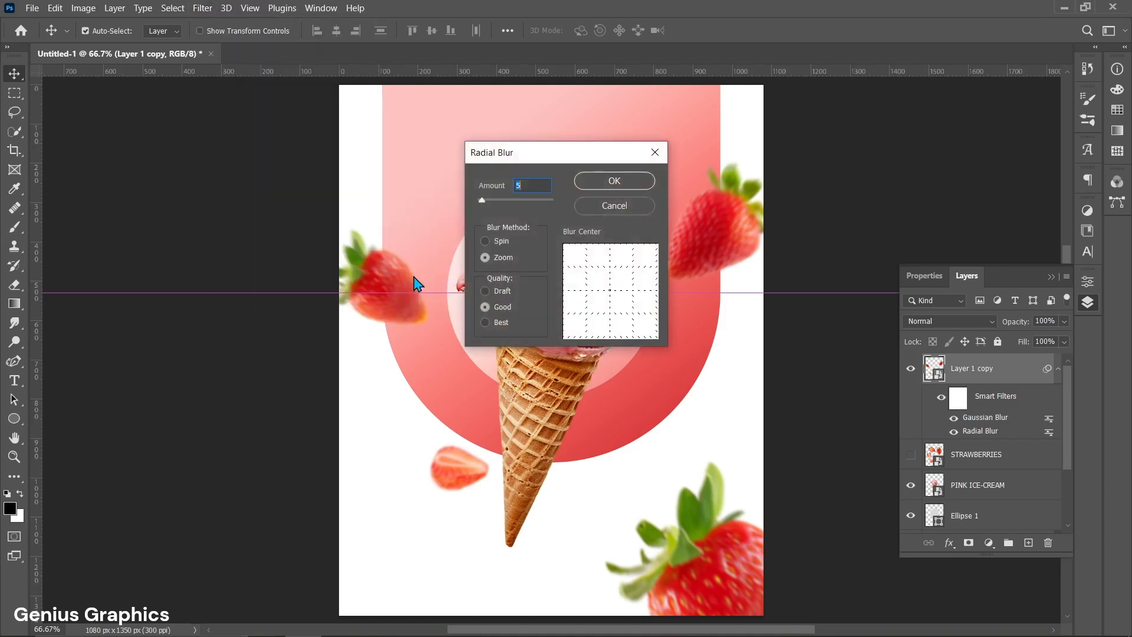
pyautogui.click(485, 241)
pyautogui.doubleClick(515, 186)
pyautogui.write('1')
pyautogui.click(596, 185)
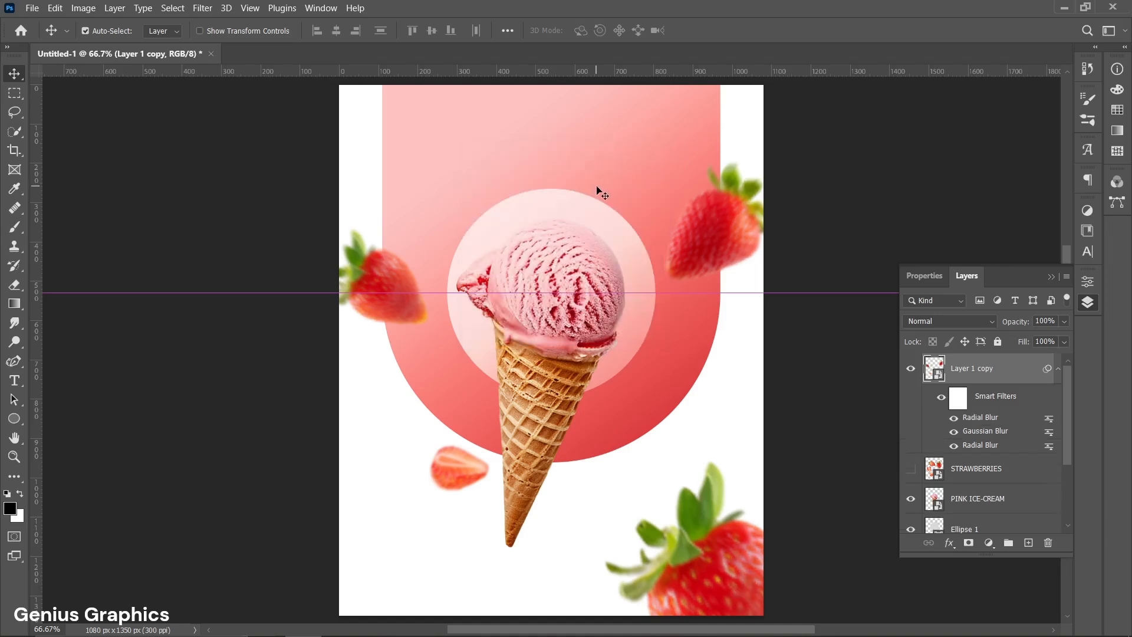
# Paint black with a large soft Brush on the strawberries' smart filter mask to sharpen the sides facing the ice cream
pyautogui.click(956, 399)
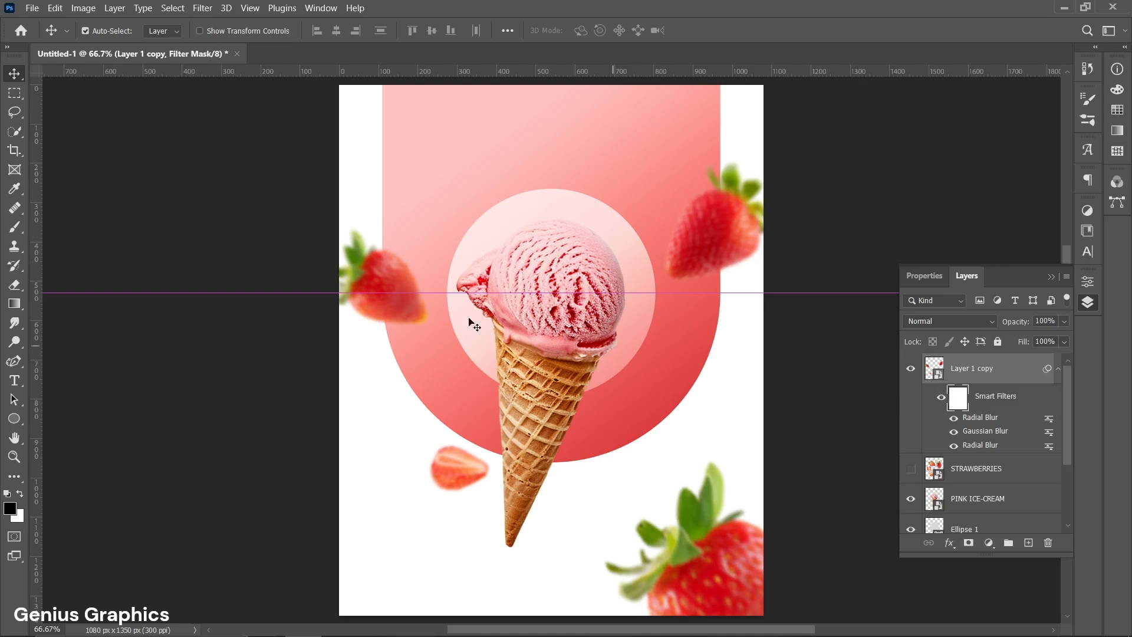
pyautogui.click(25, 232)
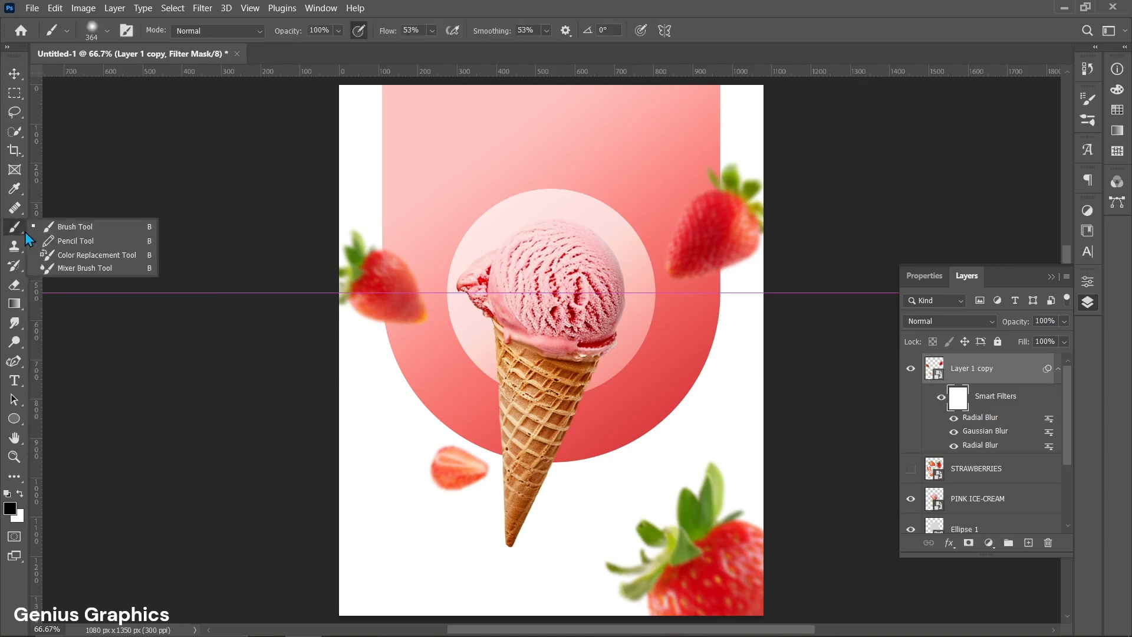
pyautogui.click(75, 232)
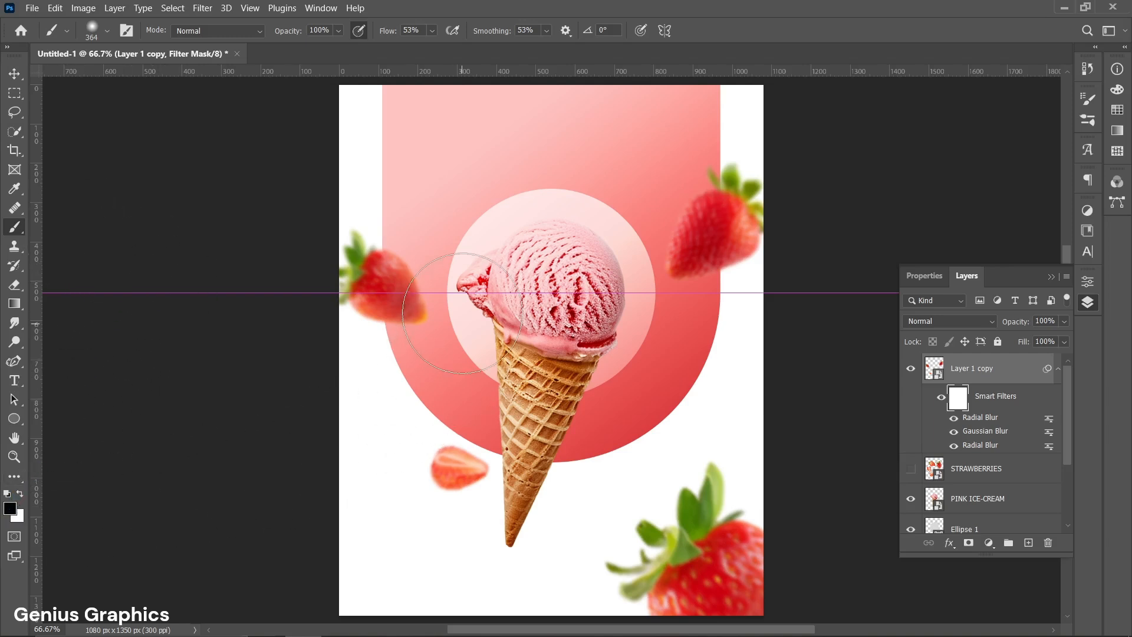
pyautogui.keyDown('alt'); pyautogui.moveTo(462, 313); pyautogui.dragTo(462, 314); pyautogui.keyUp('alt')
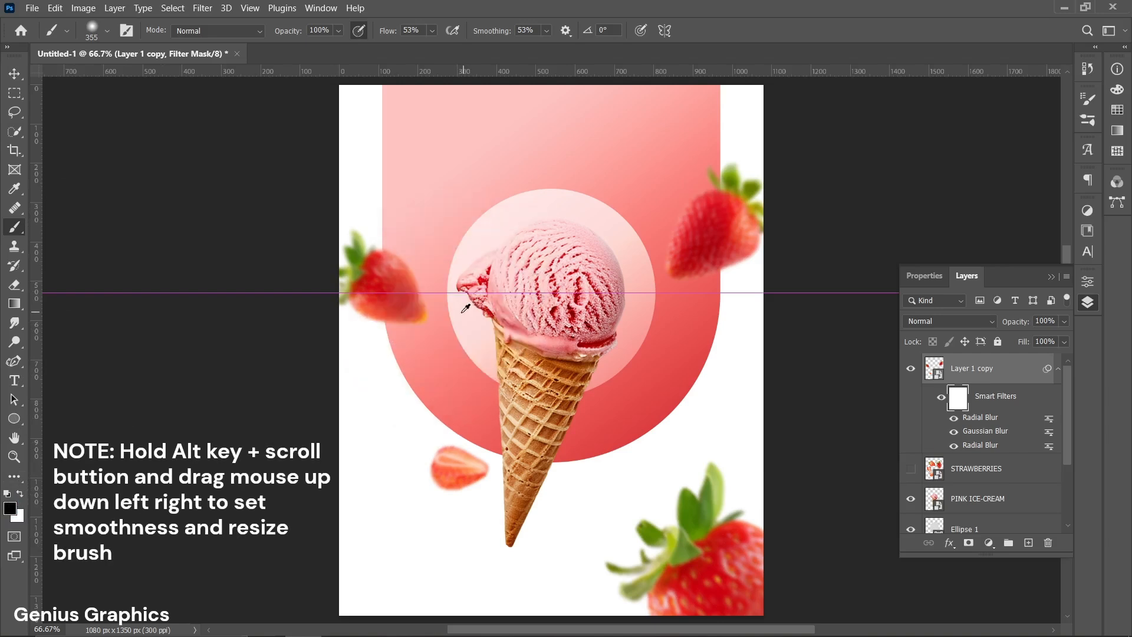
pyautogui.click(444, 260)
pyautogui.moveTo(443, 263)
pyautogui.mouseDown()
pyautogui.moveTo(453, 304)
pyautogui.moveTo(456, 267)
pyautogui.mouseUp()
pyautogui.moveTo(627, 225)
pyautogui.mouseDown()
pyautogui.moveTo(642, 165)
pyautogui.moveTo(662, 202)
pyautogui.moveTo(605, 278)
pyautogui.mouseUp()
pyautogui.moveTo(431, 301)
pyautogui.mouseDown()
pyautogui.moveTo(469, 305)
pyautogui.moveTo(468, 325)
pyautogui.moveTo(517, 384)
pyautogui.moveTo(505, 432)
pyautogui.moveTo(523, 435)
pyautogui.moveTo(483, 422)
pyautogui.moveTo(534, 458)
pyautogui.mouseUp()
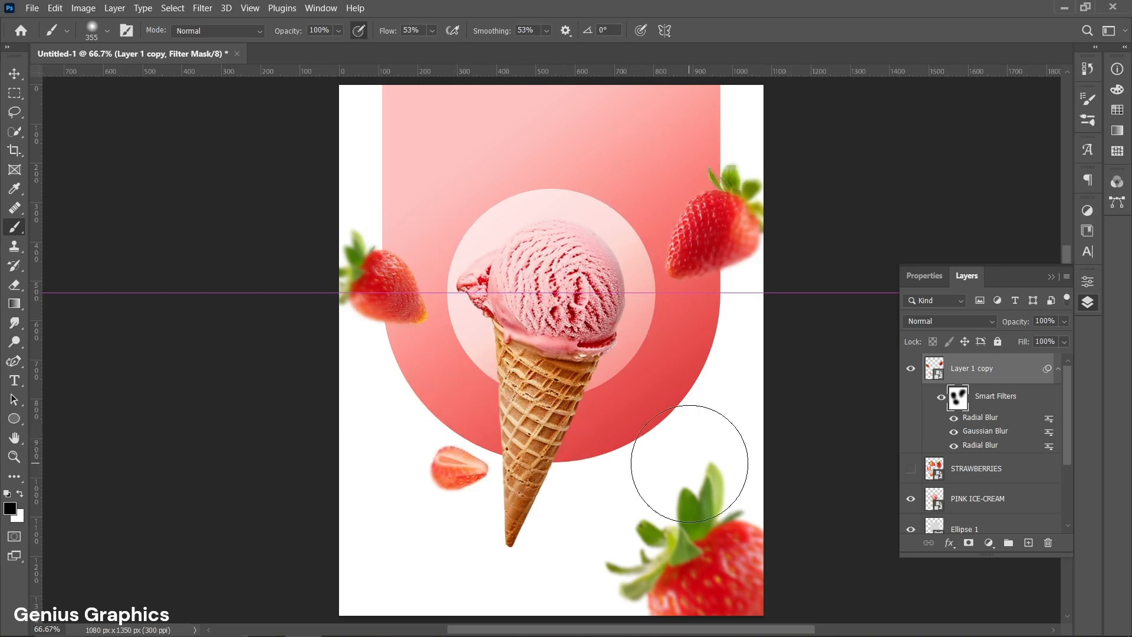
pyautogui.moveTo(657, 447); pyautogui.dragTo(688, 442)
pyautogui.click(688, 442)
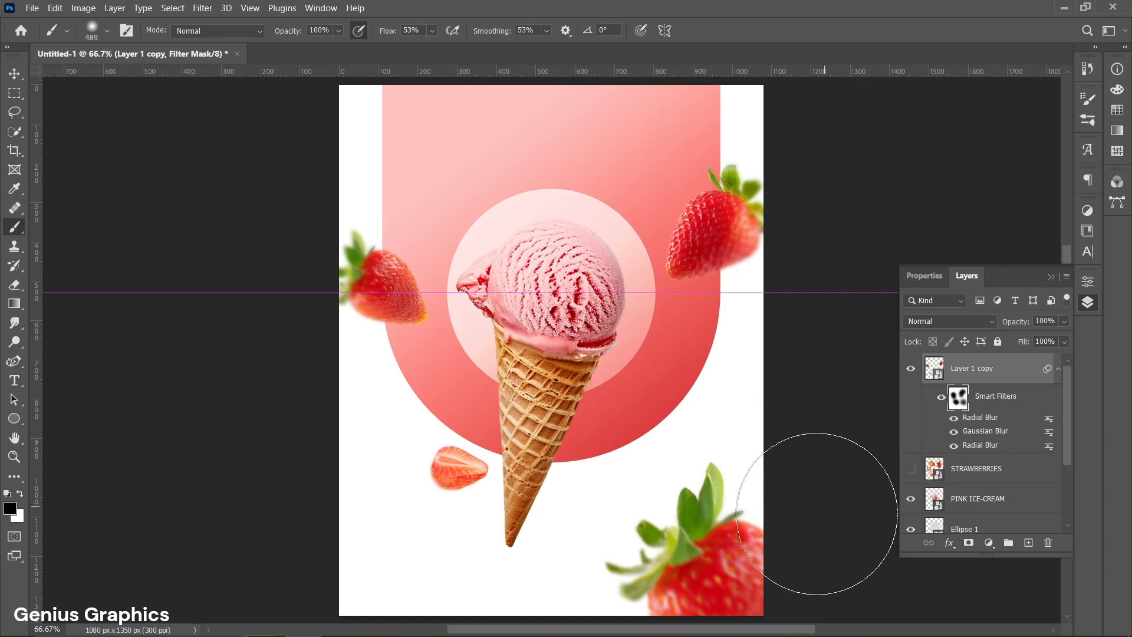
pyautogui.moveTo(673, 460)
pyautogui.keyDown('alt'); pyautogui.mouseDown()
pyautogui.moveTo(685, 461)
pyautogui.moveTo(643, 462)
pyautogui.mouseUp(); pyautogui.keyUp('alt')
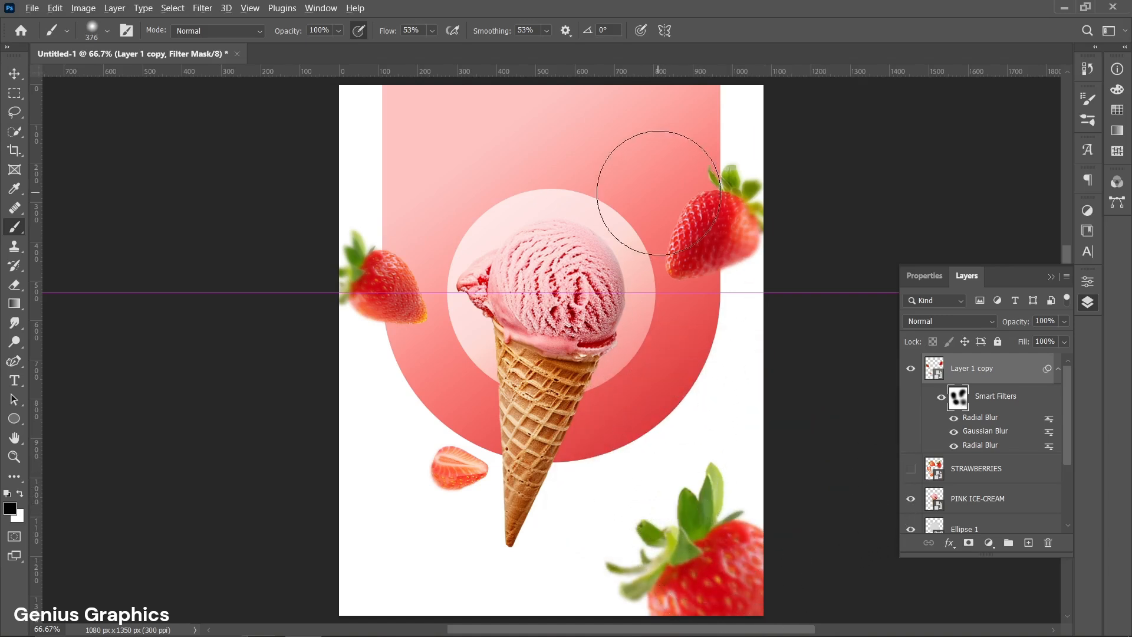
pyautogui.moveTo(665, 200); pyautogui.dragTo(643, 182)
# Reopen the Gaussian Blur smart filter on the strawberries and set its radius to 3 pixels
pyautogui.doubleClick(988, 431)
pyautogui.click(613, 263)
pyautogui.write('3')
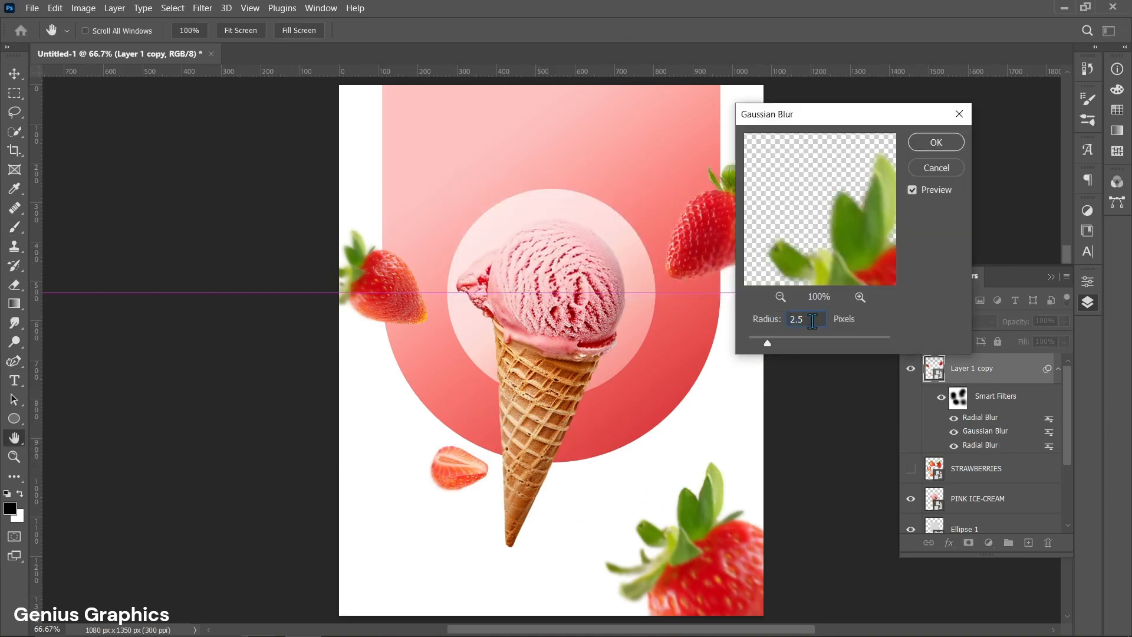
pyautogui.click(930, 142)
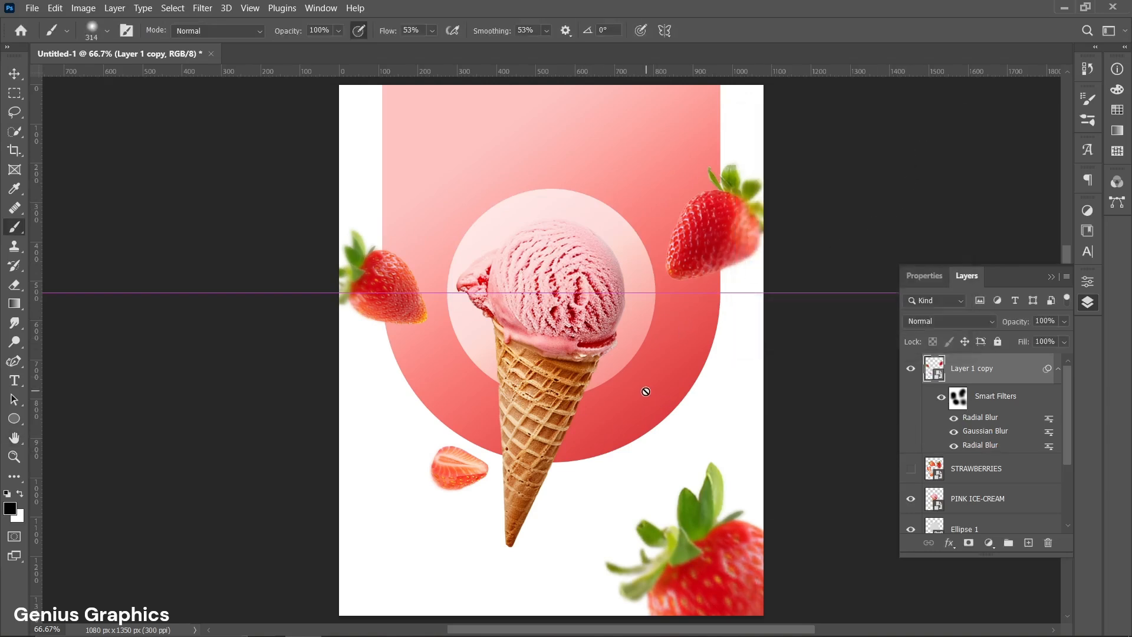
# Add the text "pink" in white 40 pt DM Sans Bold above the circle
pyautogui.click(14, 74)
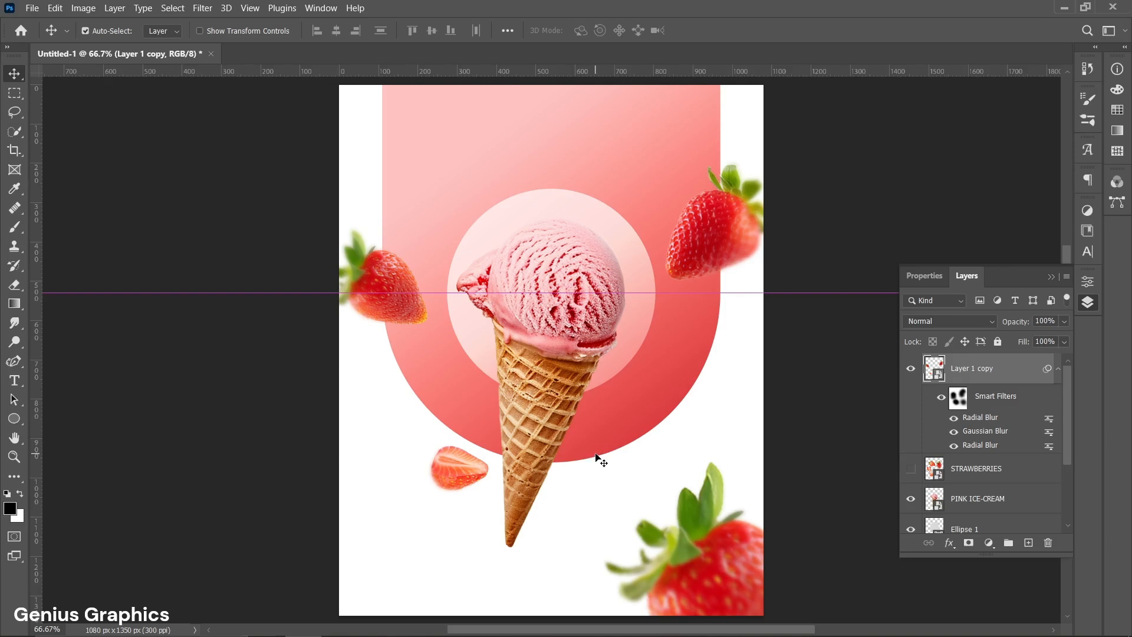
pyautogui.click(14, 380)
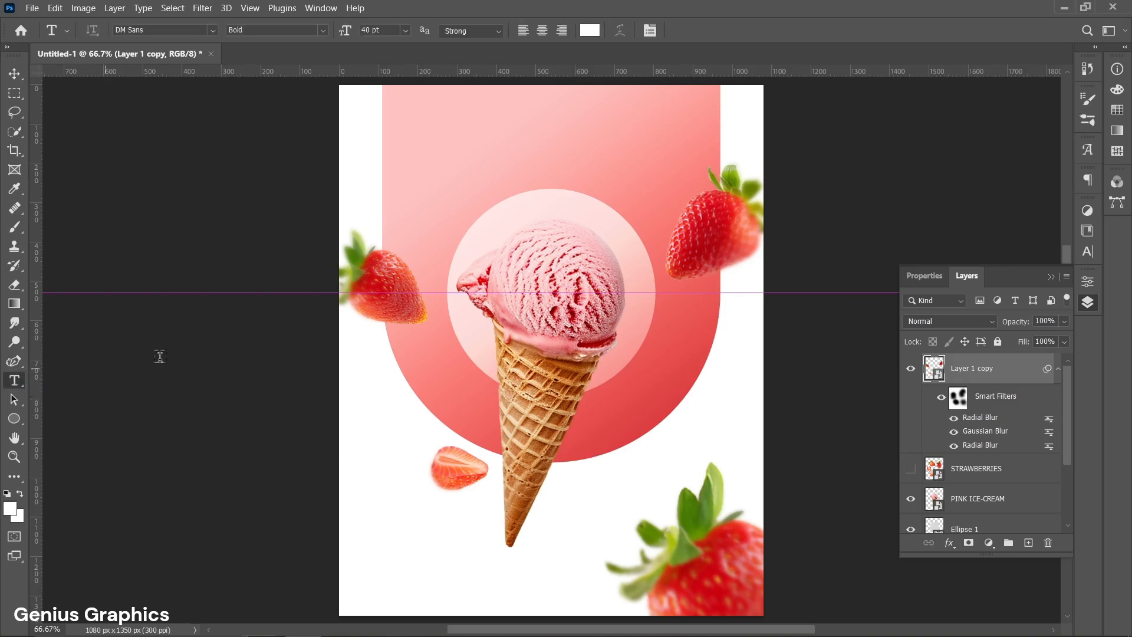
pyautogui.click(539, 148)
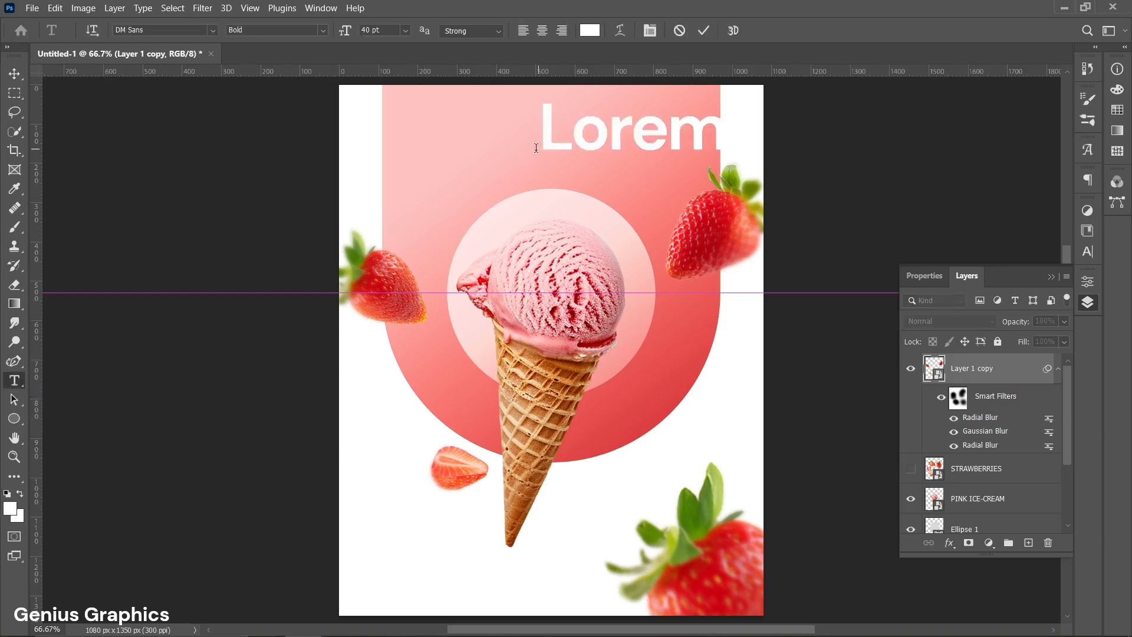
pyautogui.click(908, 282)
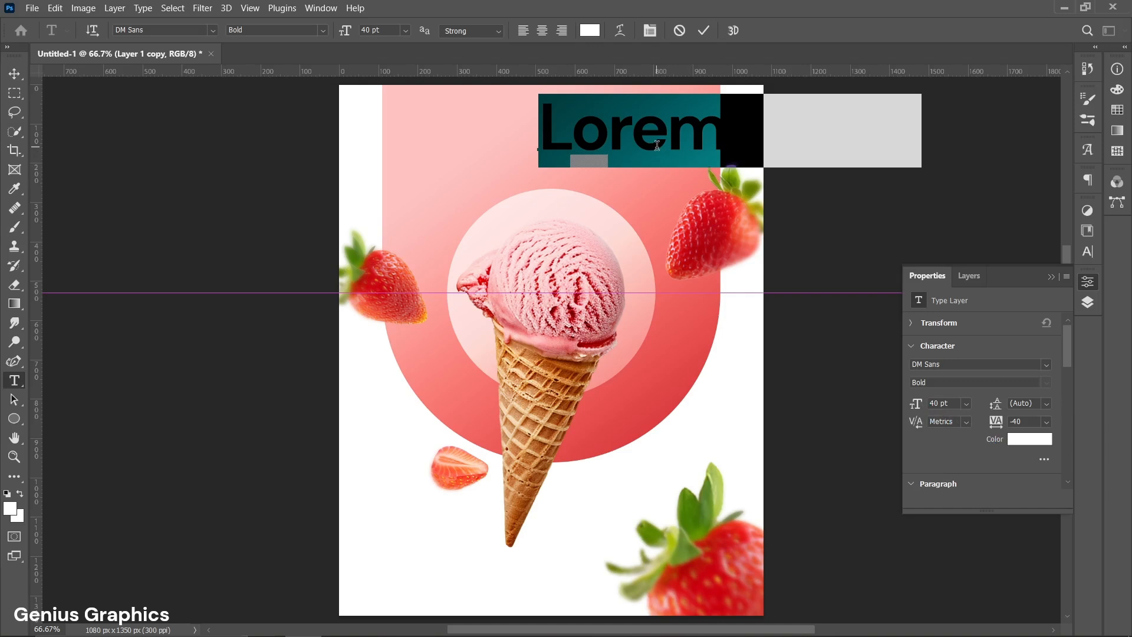
pyautogui.write('pink')
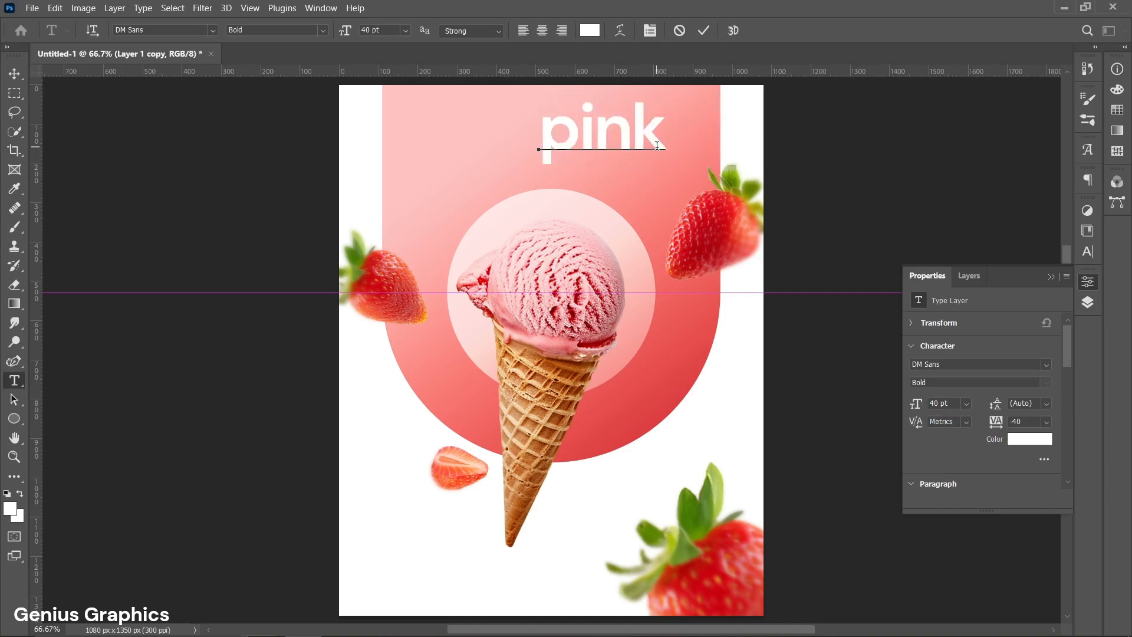
pyautogui.click(703, 32)
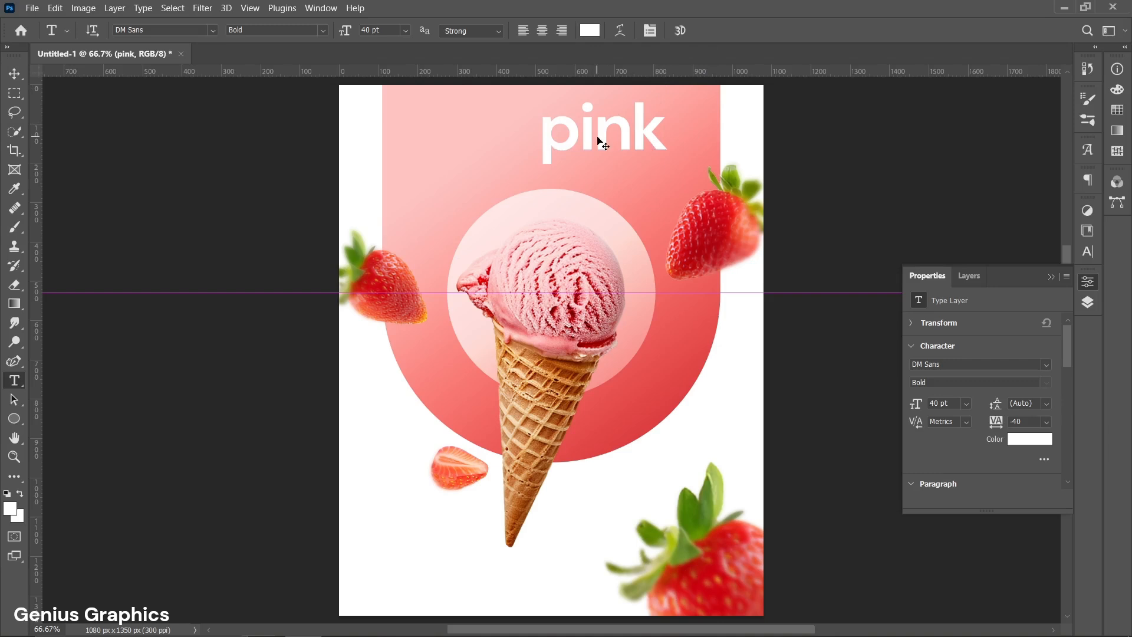
# Centre the "pink" text horizontally on the poster at X 540 px, Y about 119 px
pyautogui.hotkey('ctrl', 't')
pyautogui.moveTo(605, 140); pyautogui.dragTo(559, 142)
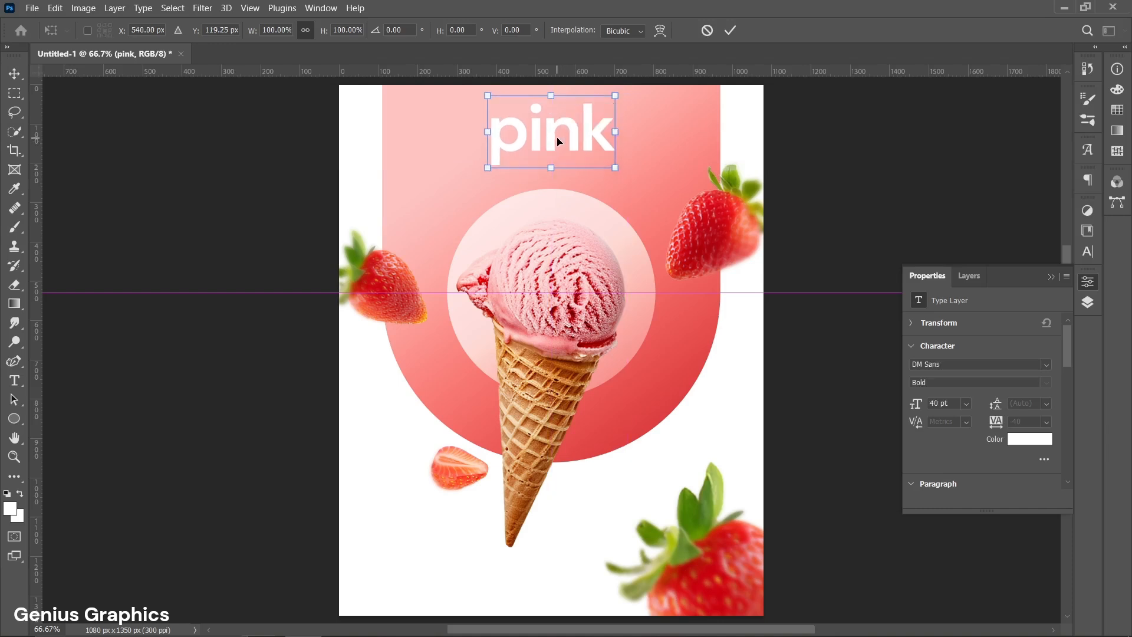
pyautogui.click(732, 30)
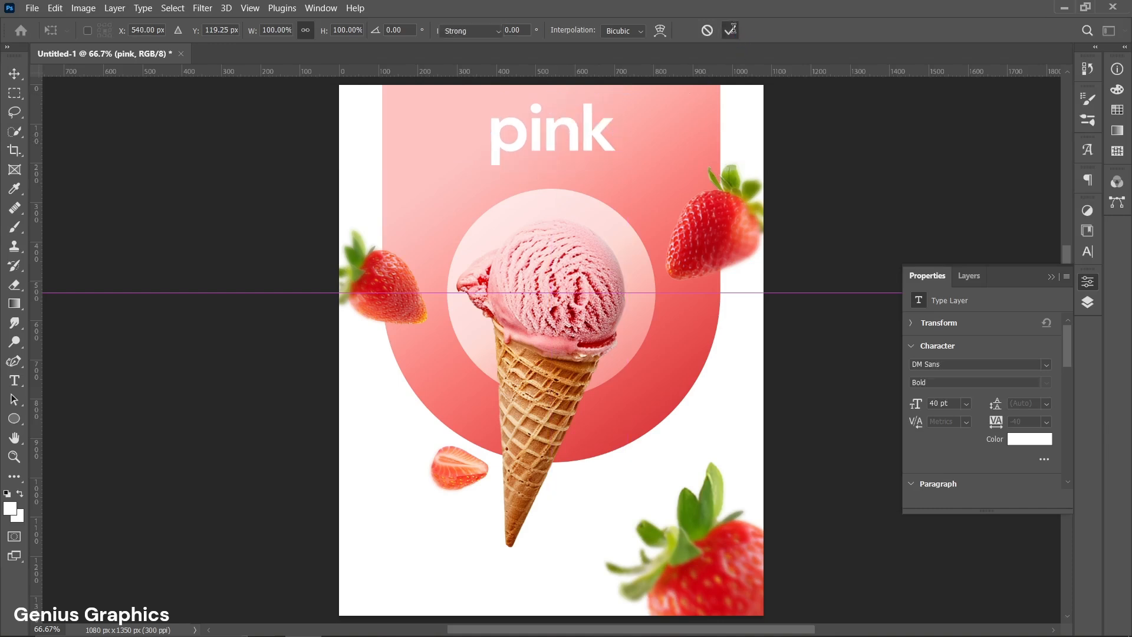
# Duplicate the "pink" text just below itself and change the copy's font to Century Gothic Regular
pyautogui.click(23, 79)
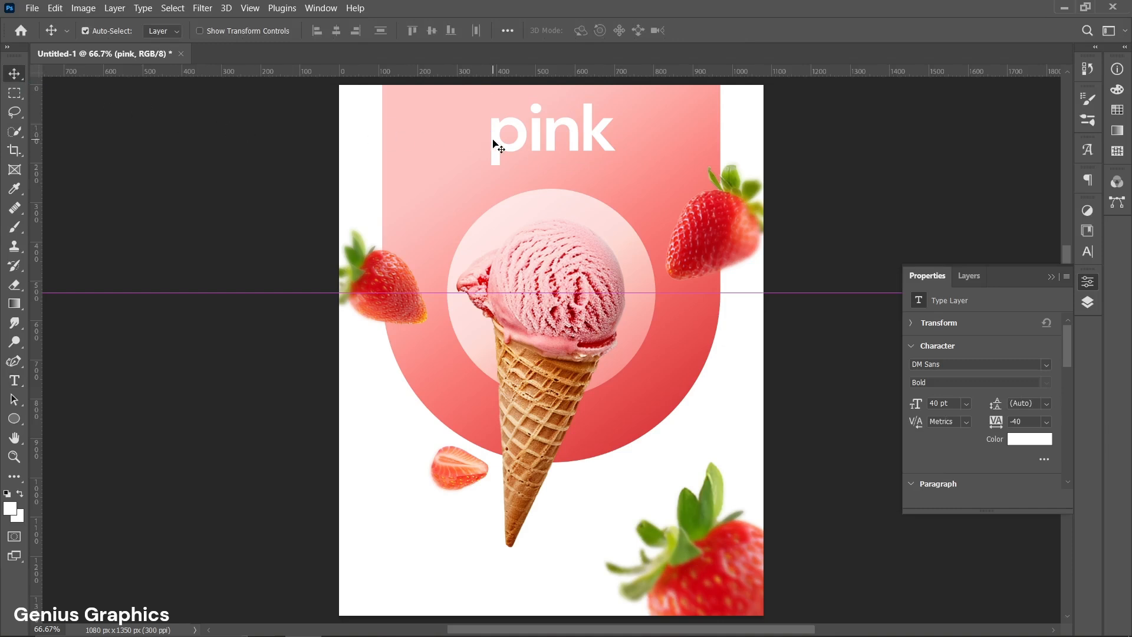
pyautogui.moveTo(491, 144); pyautogui.dragTo(504, 206)
pyautogui.doubleClick(504, 206)
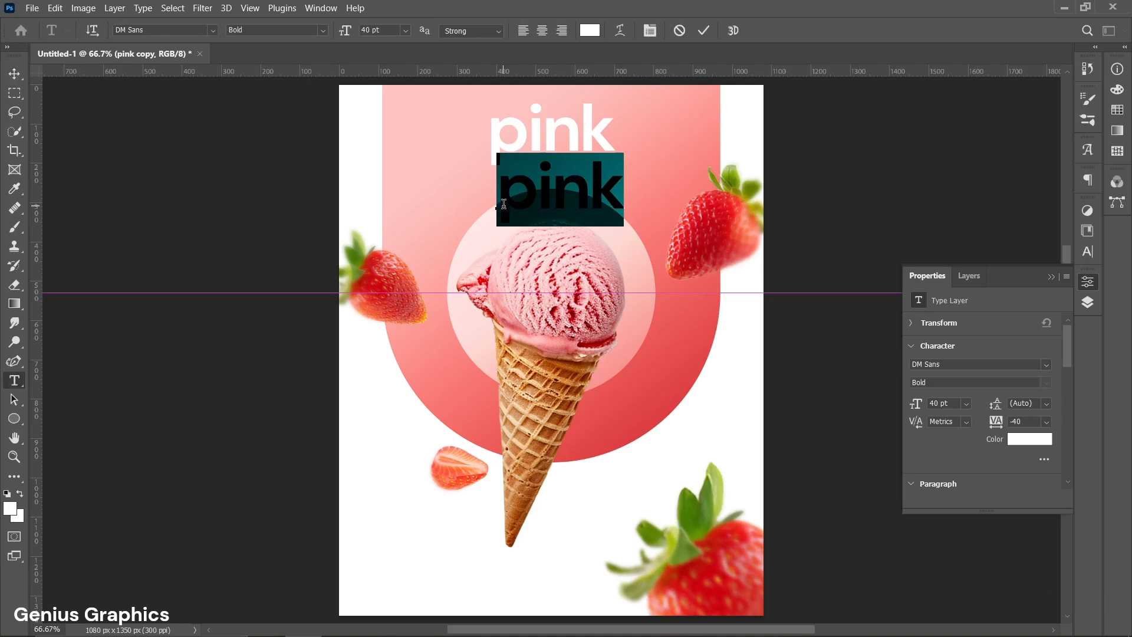
pyautogui.click(1046, 365)
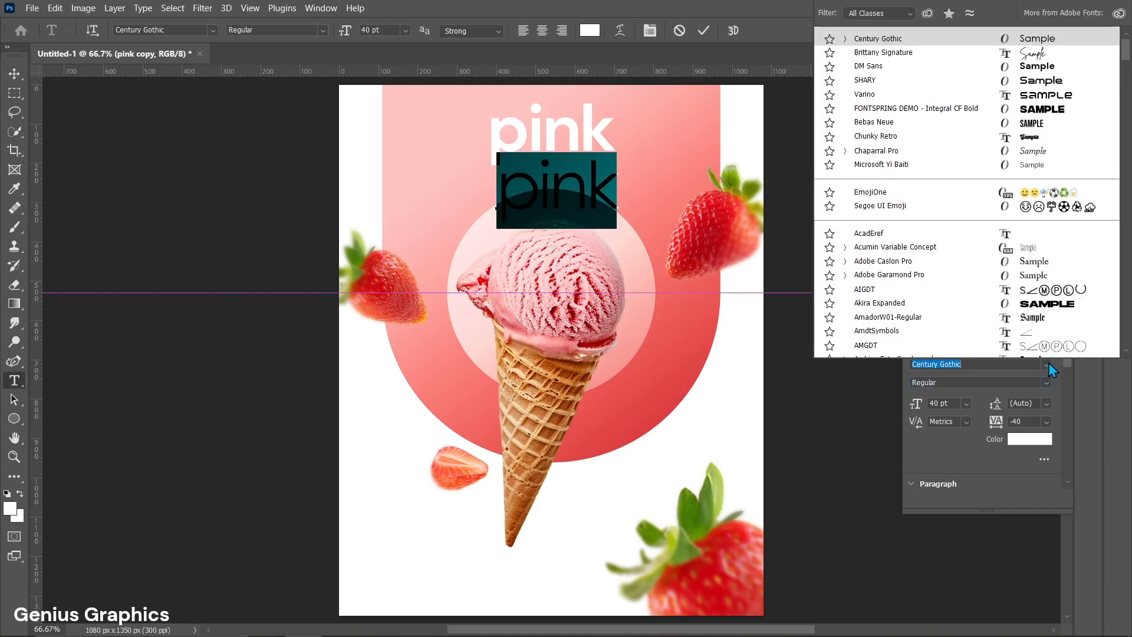
pyautogui.click(866, 37)
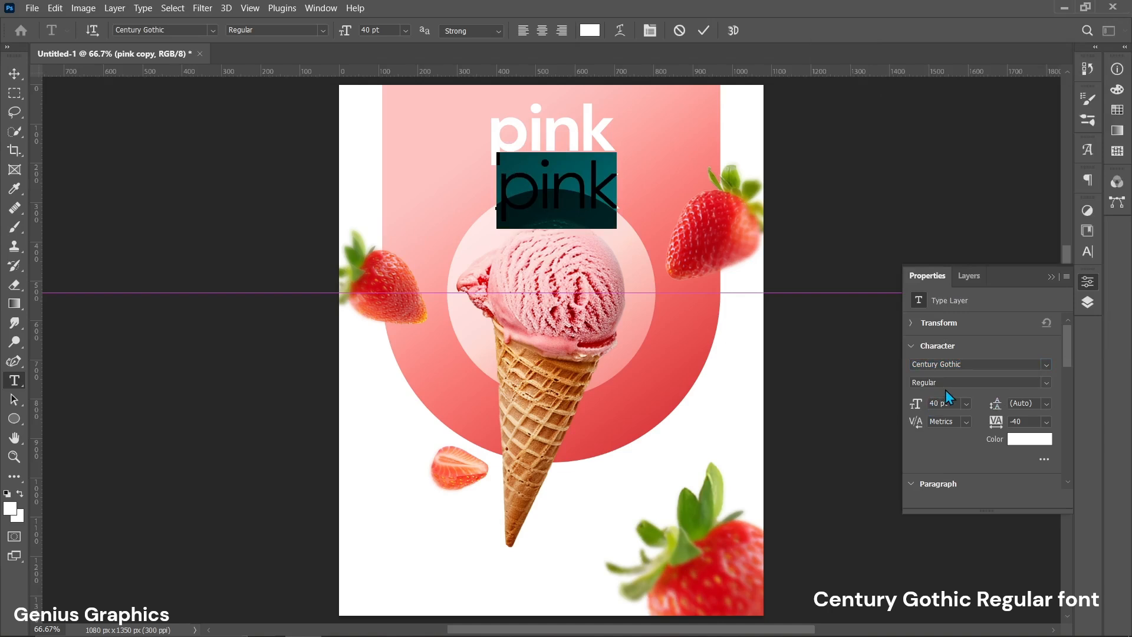
# Set the copied text's size to 18 pt and replace its wording with "ice-cream"
pyautogui.doubleClick(932, 402)
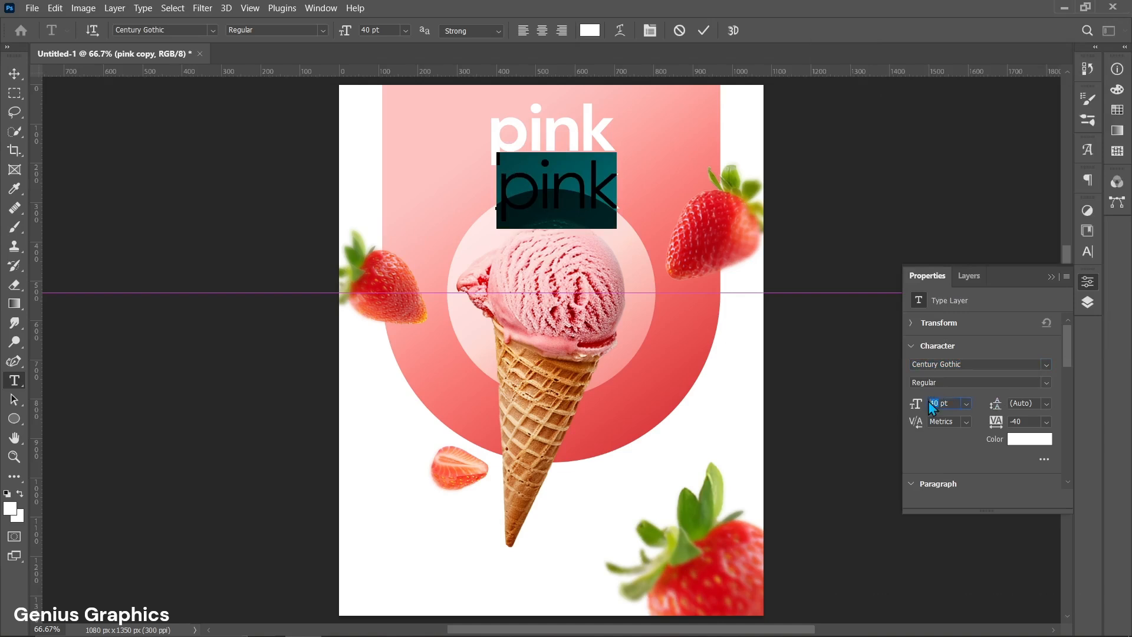
pyautogui.write('18')
pyautogui.press('Return')
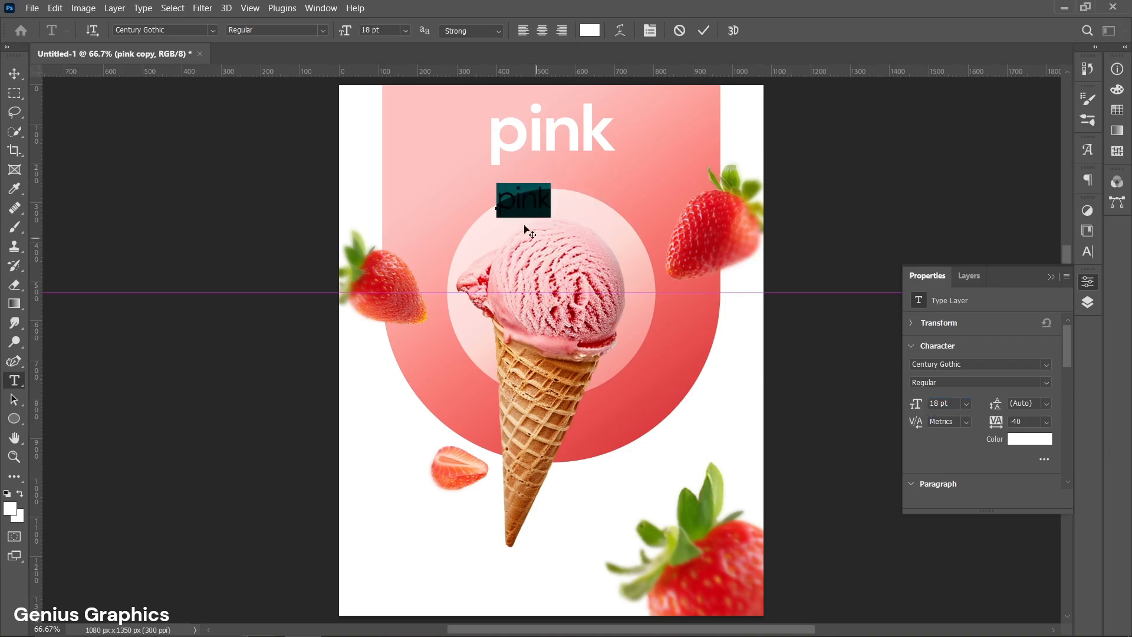
pyautogui.write('ice')
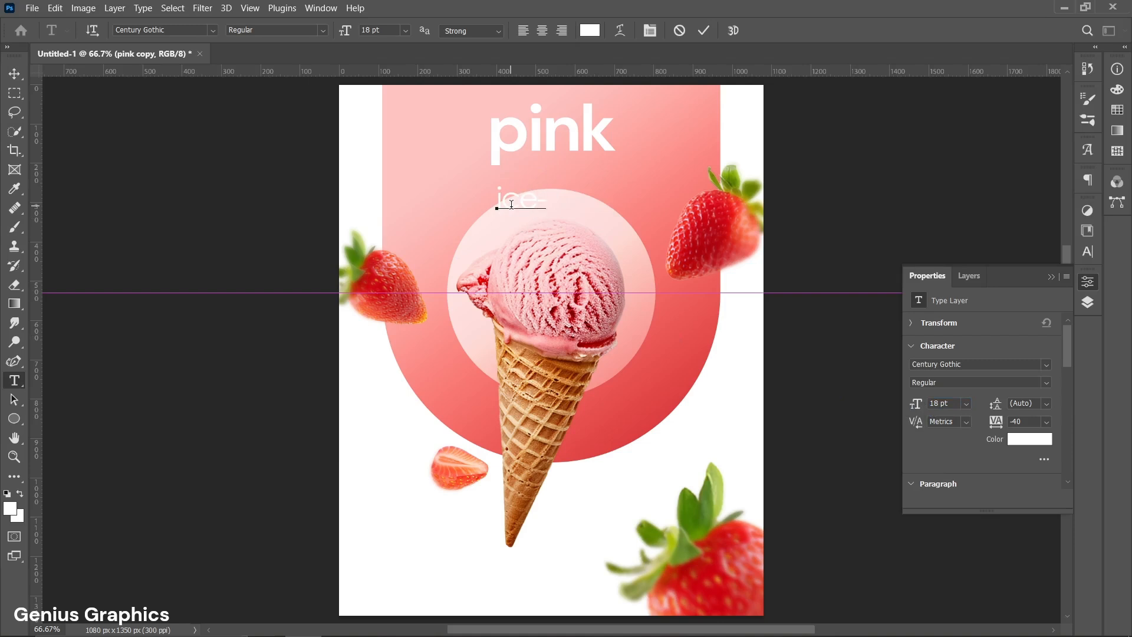
pyautogui.write('-cream')
pyautogui.click(702, 34)
# Centre "ice-cream" horizontally at about Y 211 px and raise "pink" above it, aligned to its right edge
pyautogui.press('v')
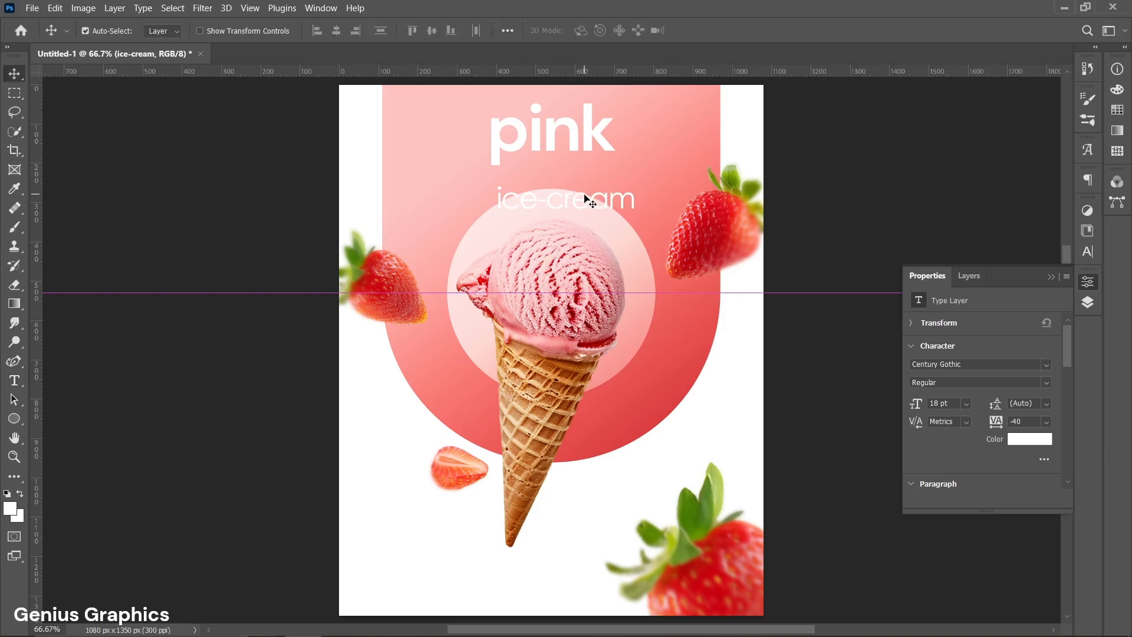
pyautogui.moveTo(586, 198); pyautogui.dragTo(571, 165)
pyautogui.hotkey('ctrl', 't')
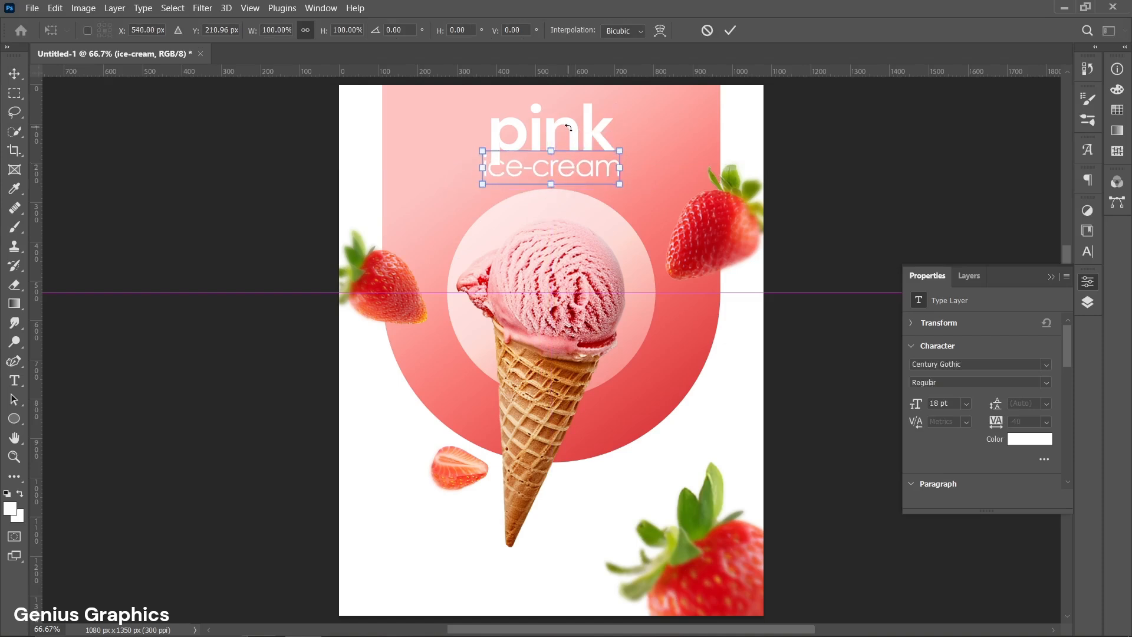
pyautogui.click(731, 30)
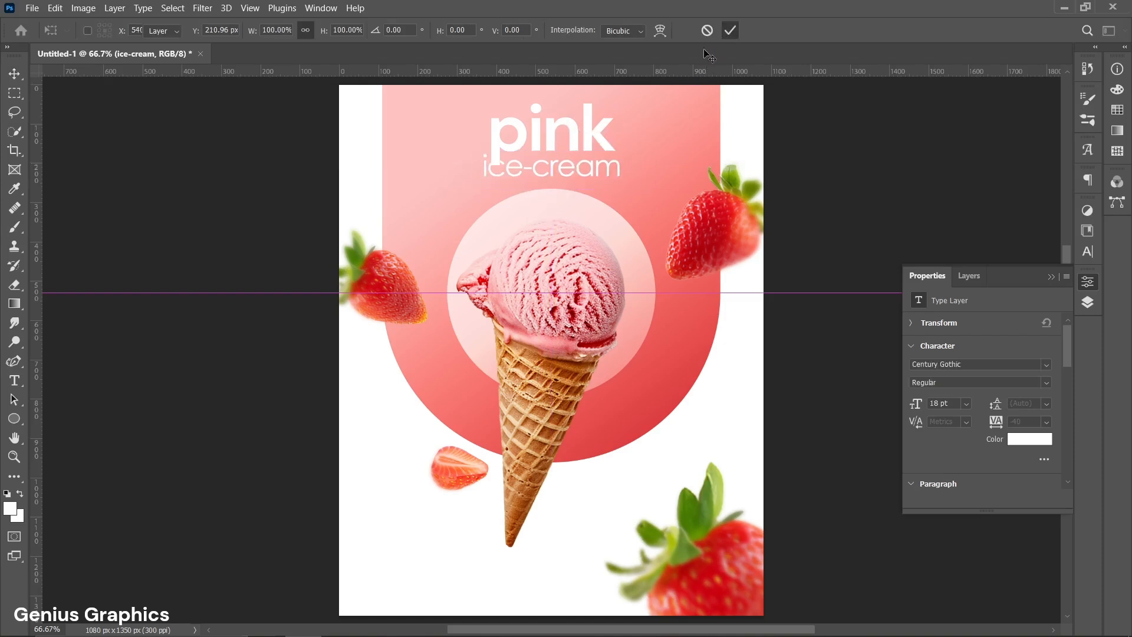
pyautogui.moveTo(597, 136); pyautogui.dragTo(599, 125)
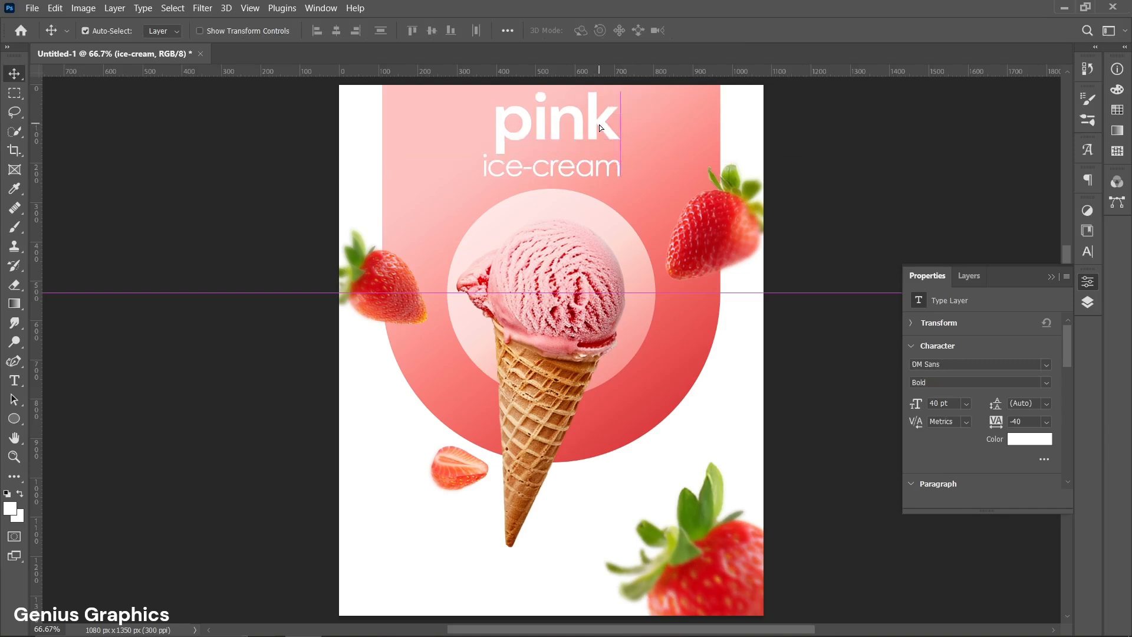
# Select the "ice-cream" and "pink" layers together and shift them slightly down to X 540 px, Y about 136 px
pyautogui.click(968, 277)
pyautogui.click(963, 368)
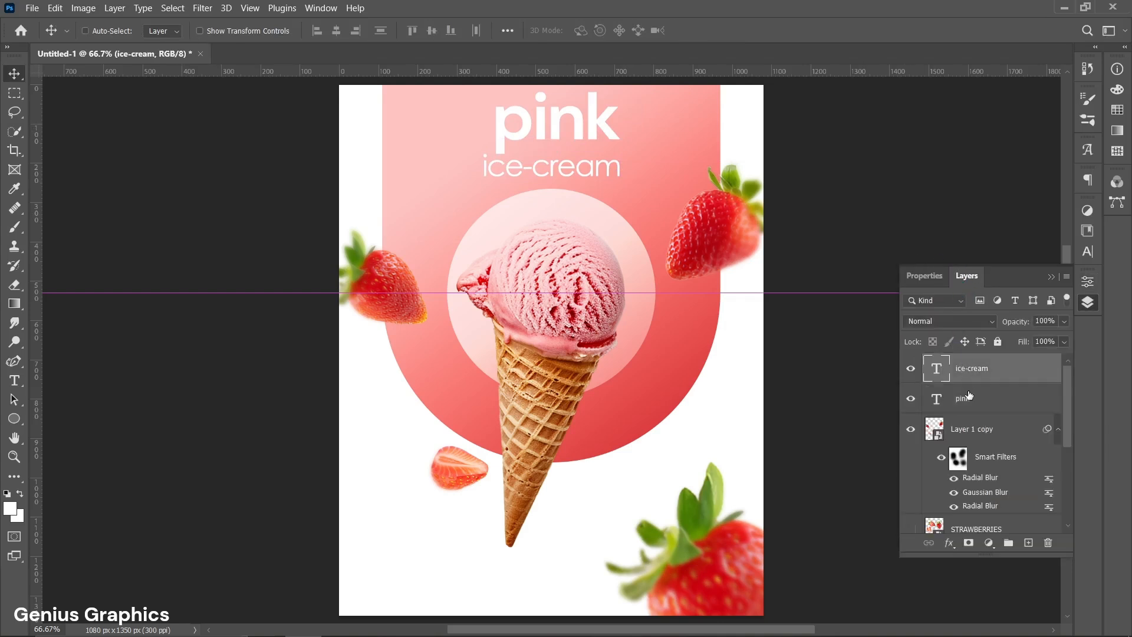
pyautogui.keyDown('shift'); pyautogui.click(969, 397); pyautogui.keyUp('shift')
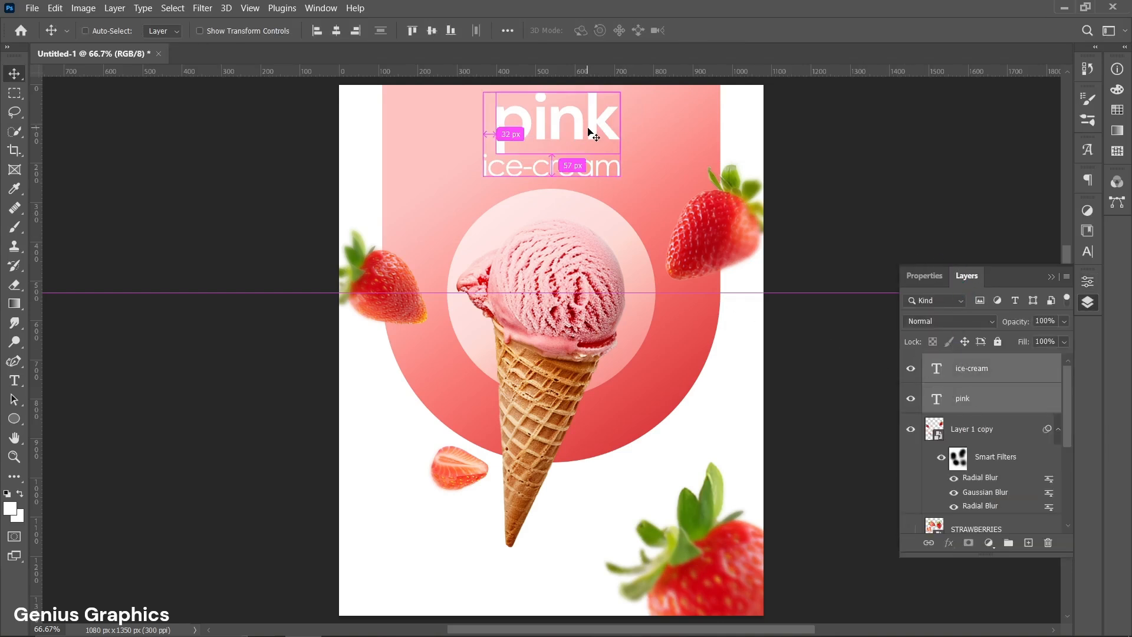
pyautogui.hotkey('ctrl', 't')
pyautogui.moveTo(578, 133); pyautogui.dragTo(578, 135)
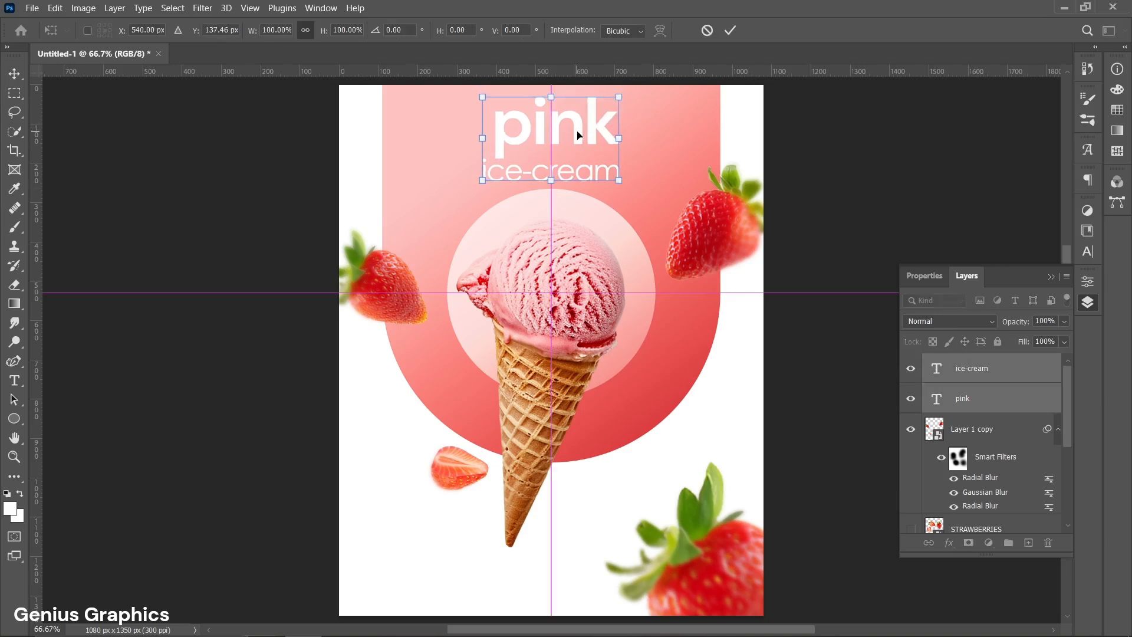
pyautogui.press('Up')
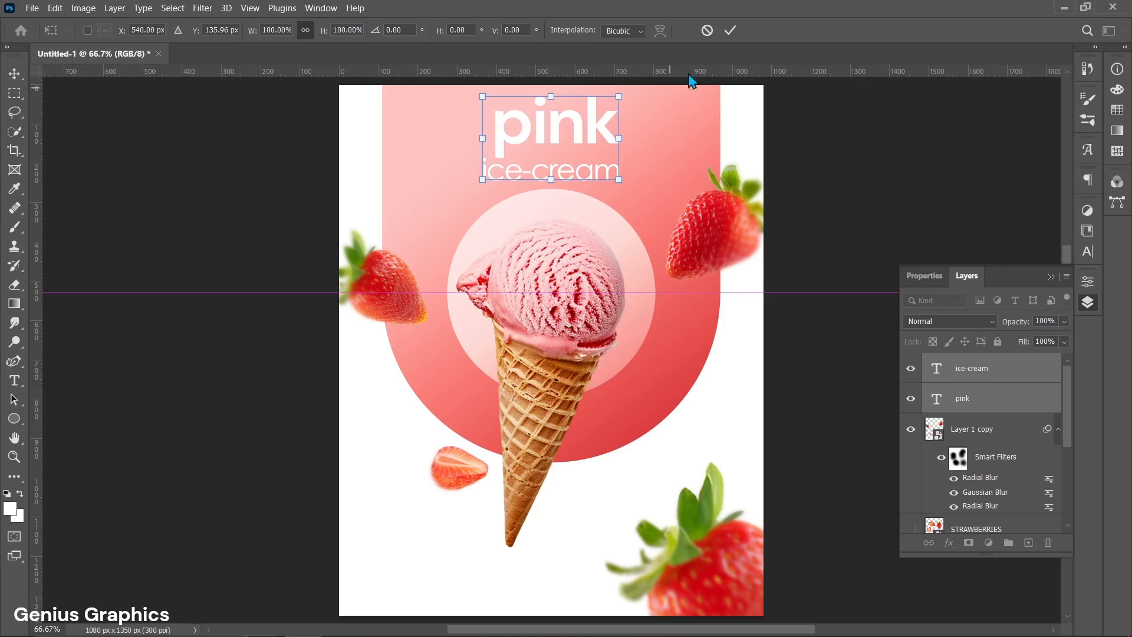
pyautogui.click(730, 30)
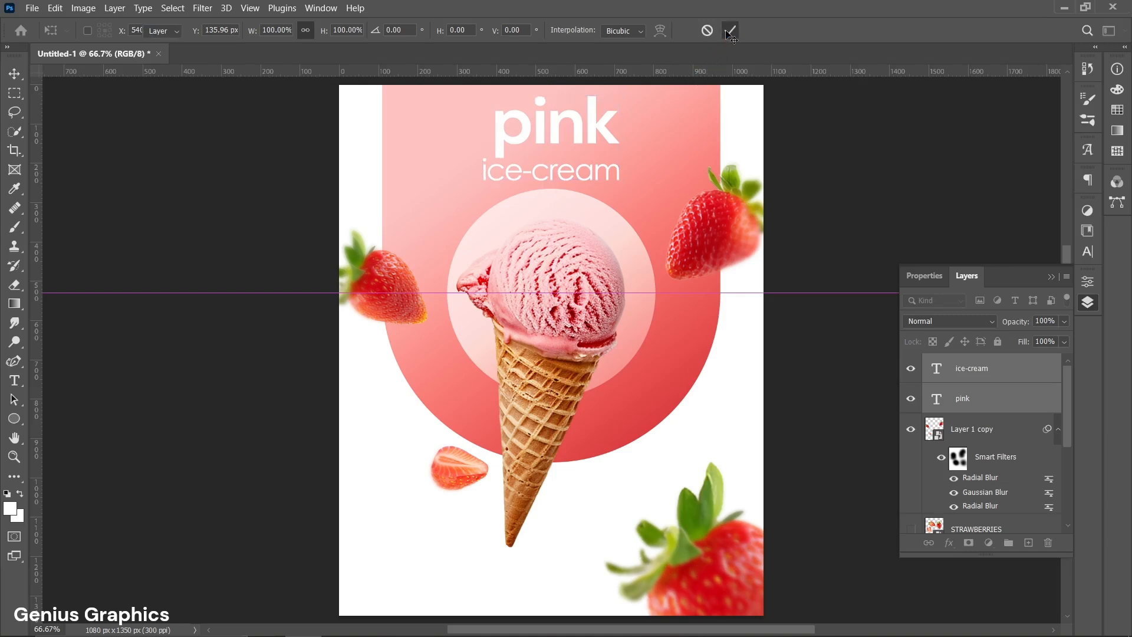
# Duplicate the "pink" text into the poster's lower-left area and recolour the copy #e04343, sampled from the red part of the gradient shape
pyautogui.click(972, 401)
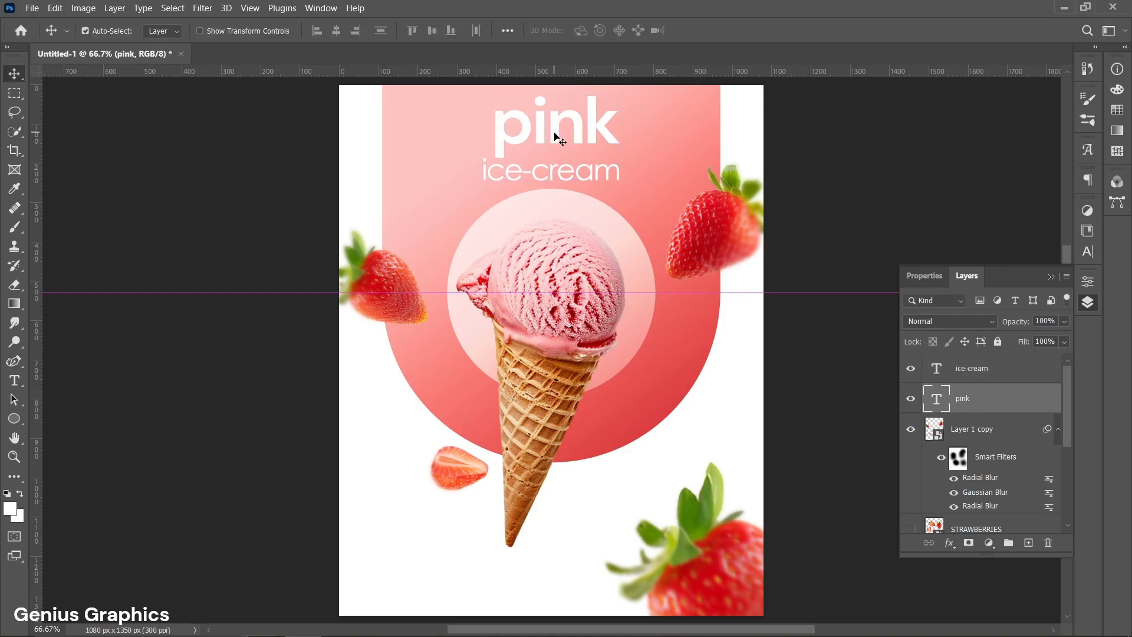
pyautogui.moveTo(554, 134); pyautogui.dragTo(445, 560)
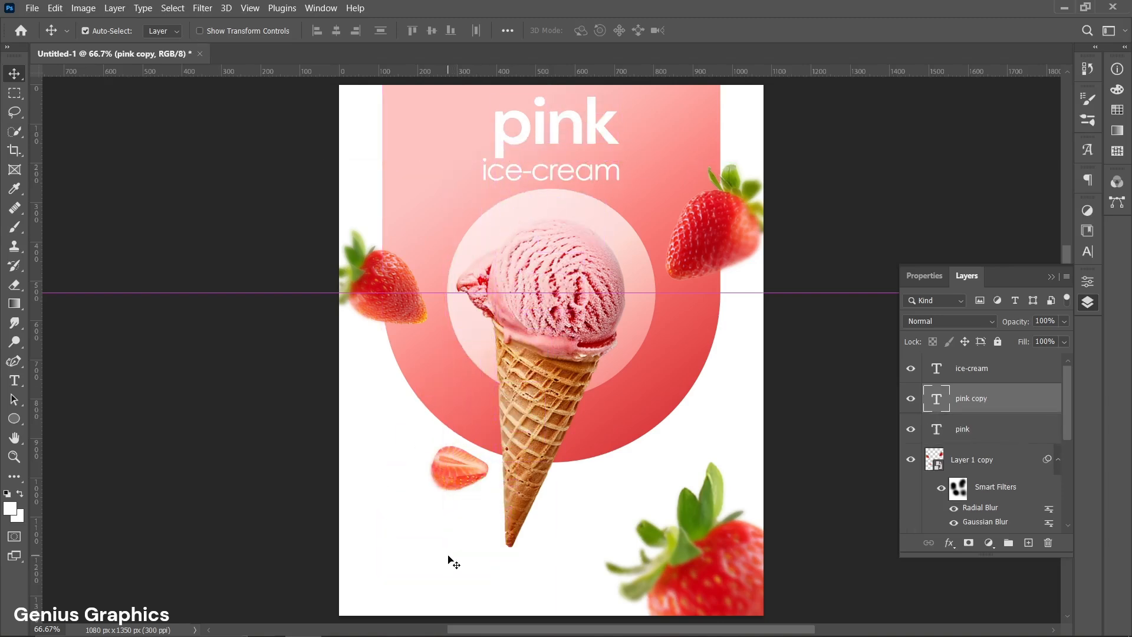
pyautogui.click(938, 276)
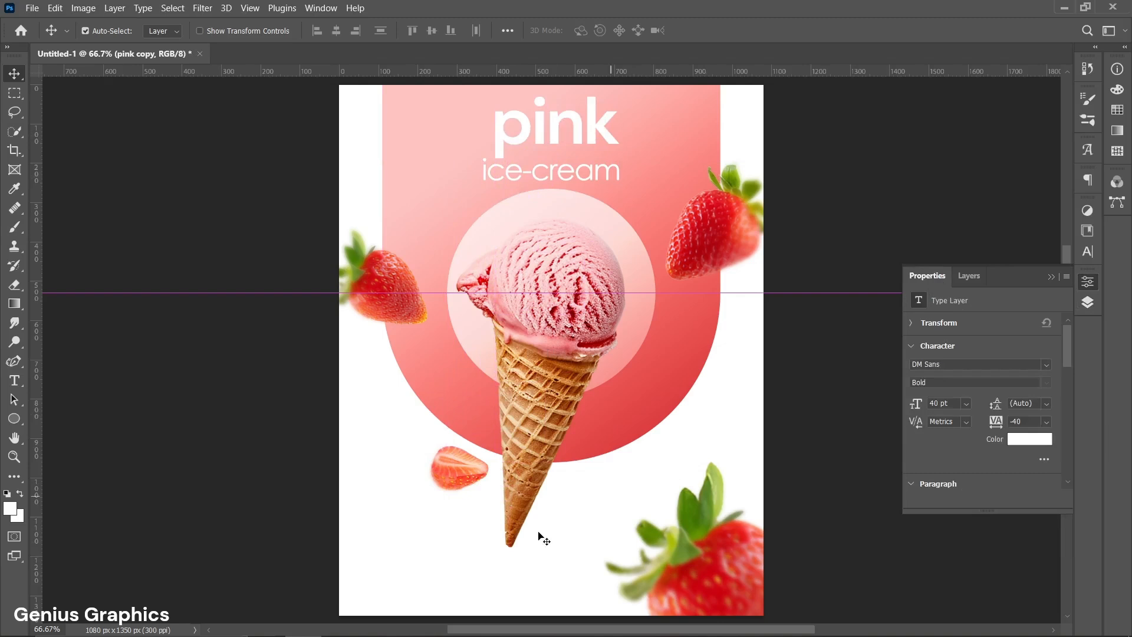
pyautogui.doubleClick(446, 564)
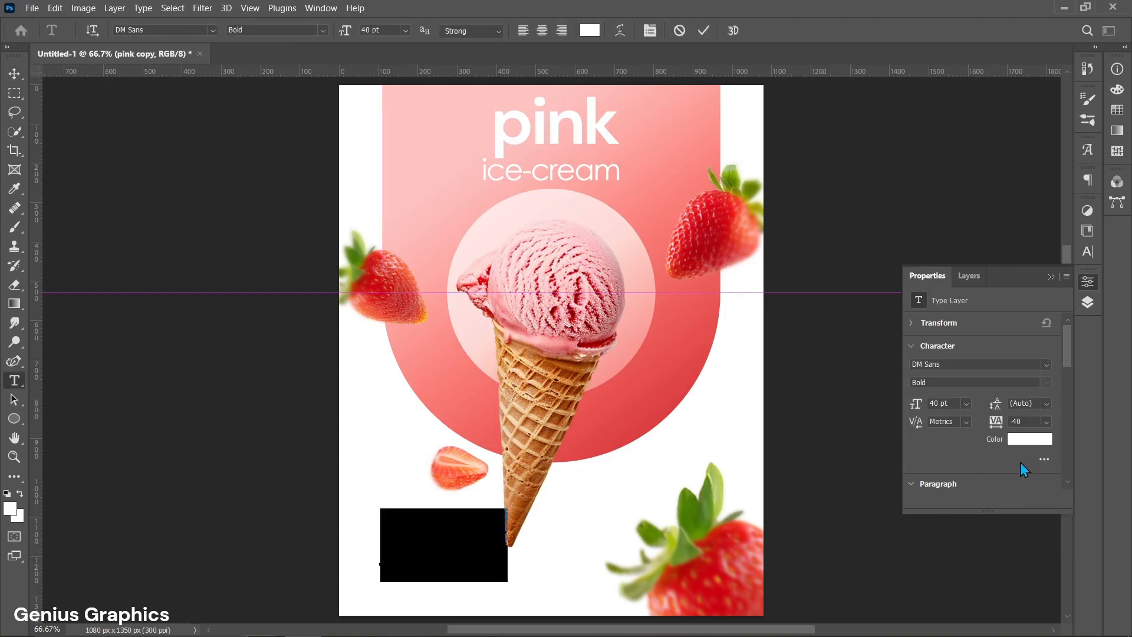
pyautogui.click(1029, 439)
pyautogui.click(632, 432)
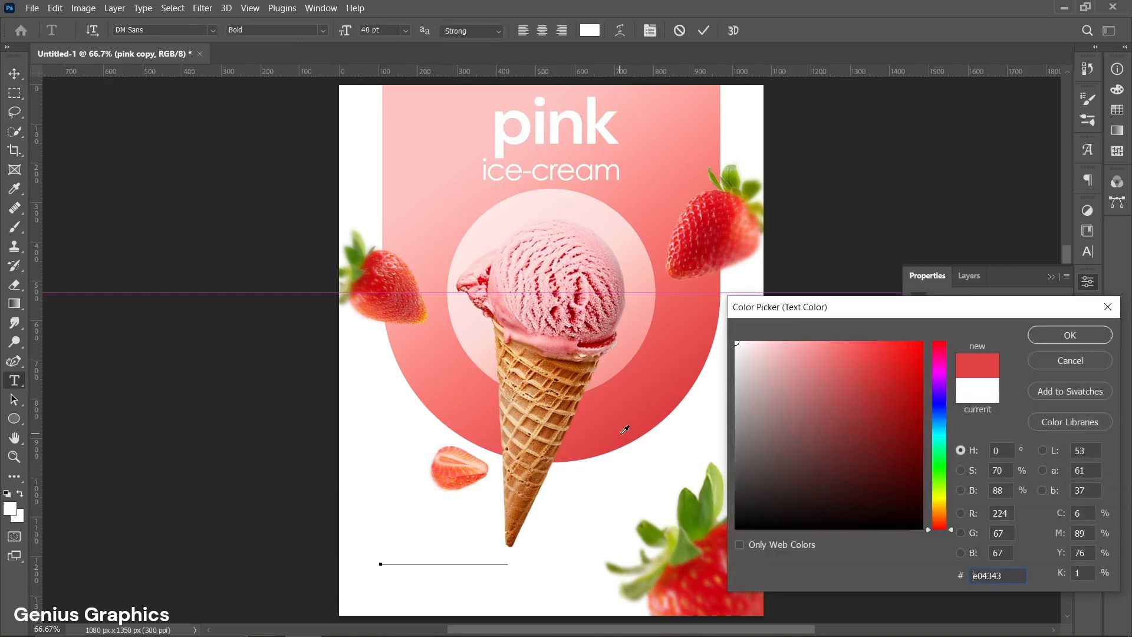
pyautogui.click(1044, 335)
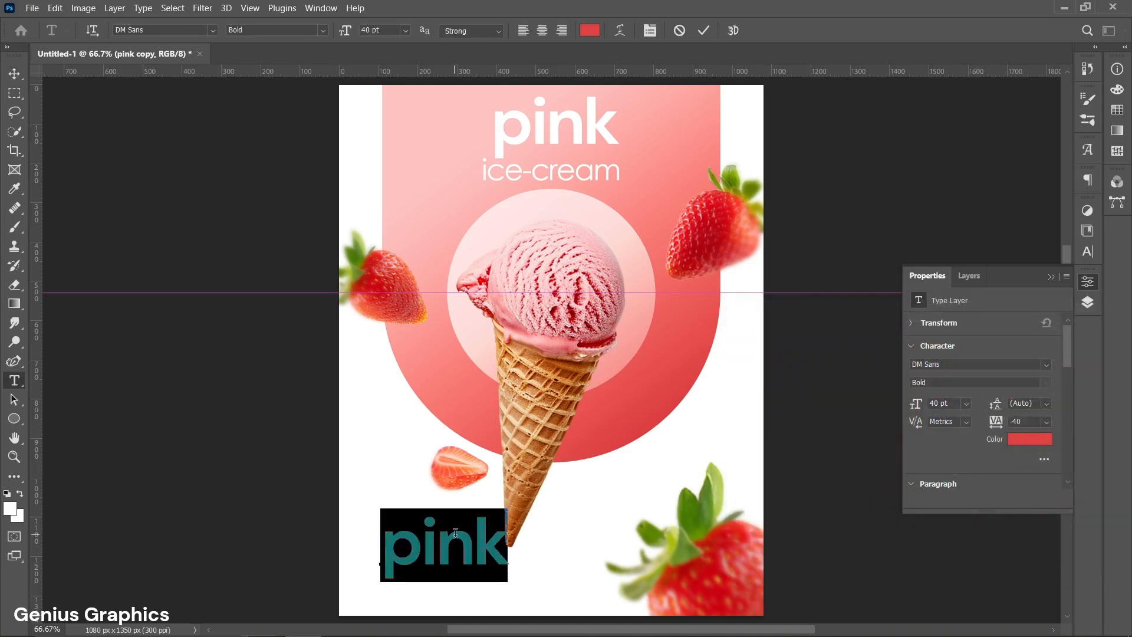
# Replace the red text copy's wording with "strawberry" and commit the text edit
pyautogui.write('str')
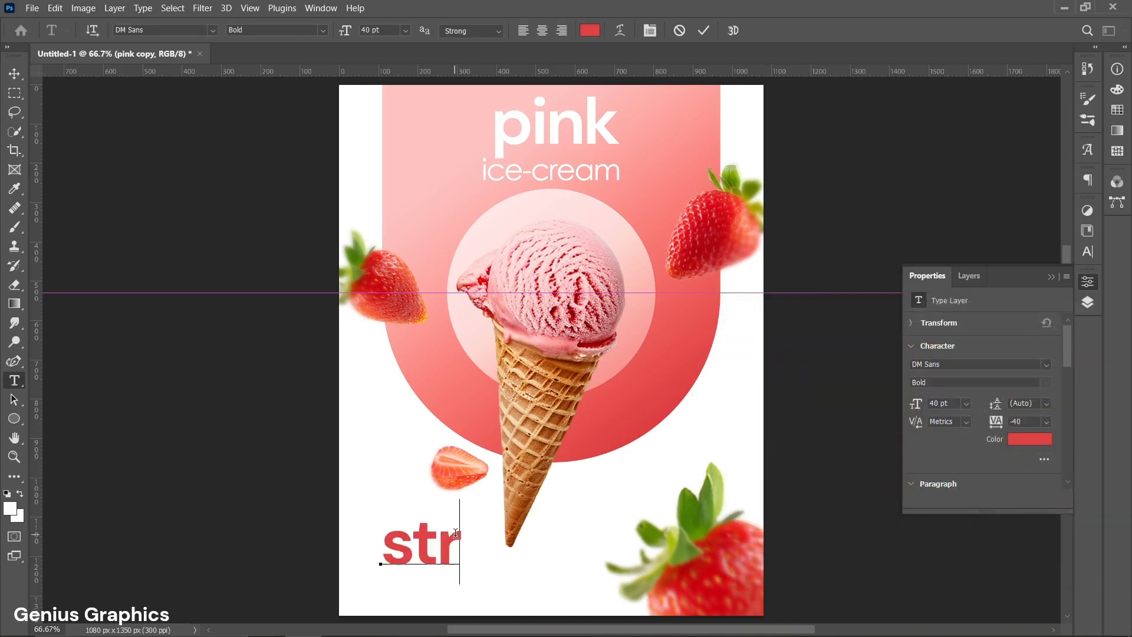
pyautogui.write('awberry')
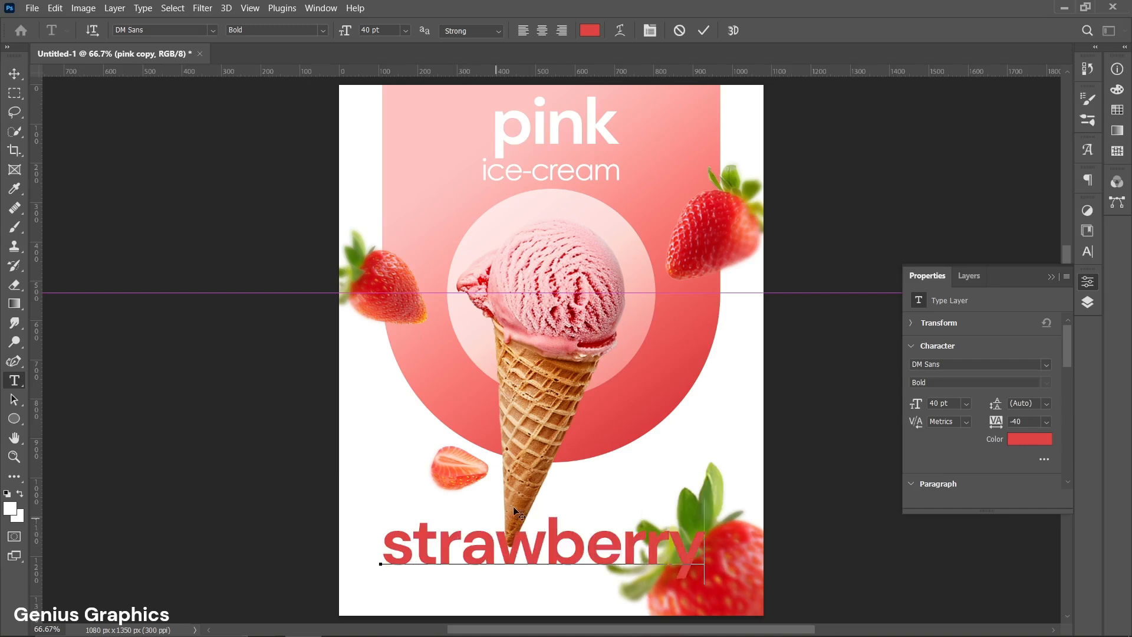
pyautogui.click(701, 33)
pyautogui.press('v')
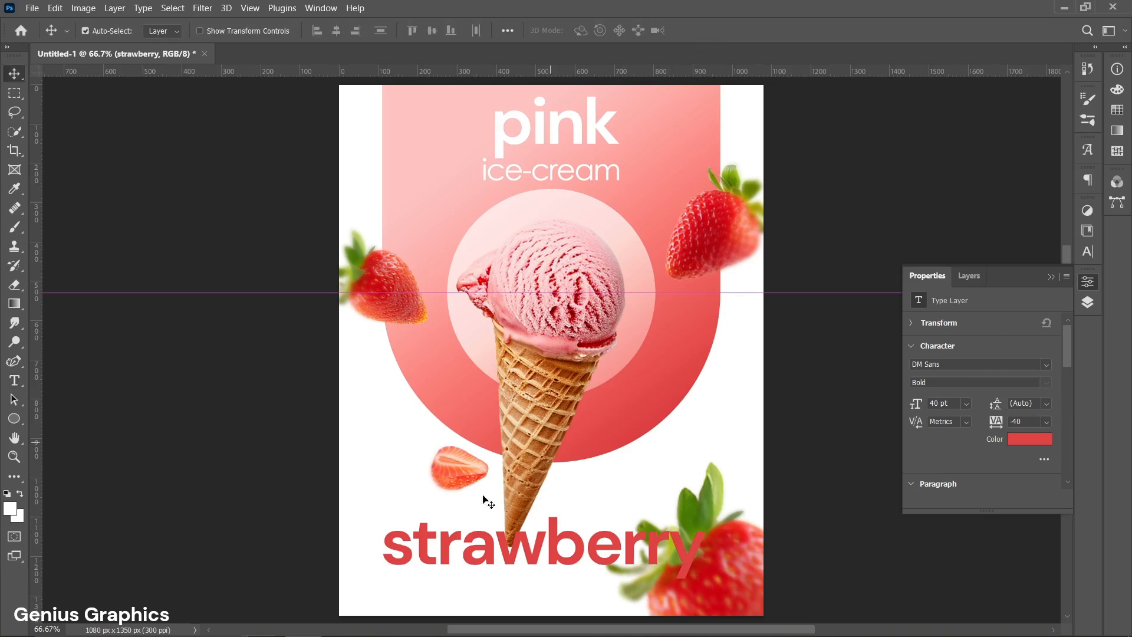
# Move "strawberry" down to the poster's bottom-left corner and place its layer directly above PINK ICE-CREAM, beneath the strawberry images
pyautogui.moveTo(425, 546); pyautogui.dragTo(398, 568)
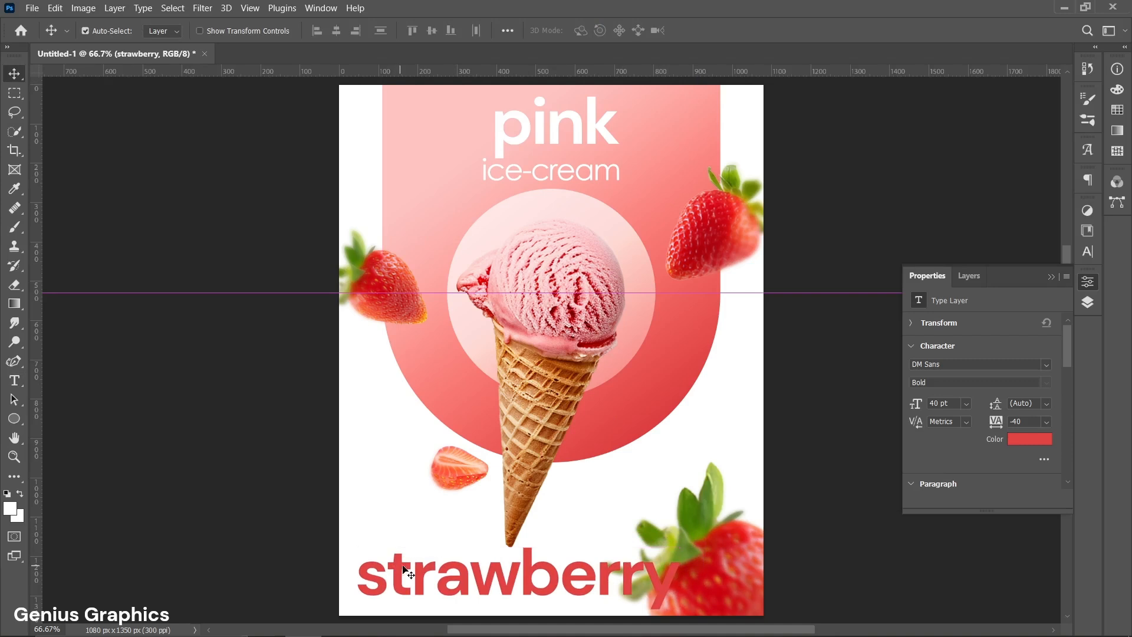
pyautogui.click(1085, 305)
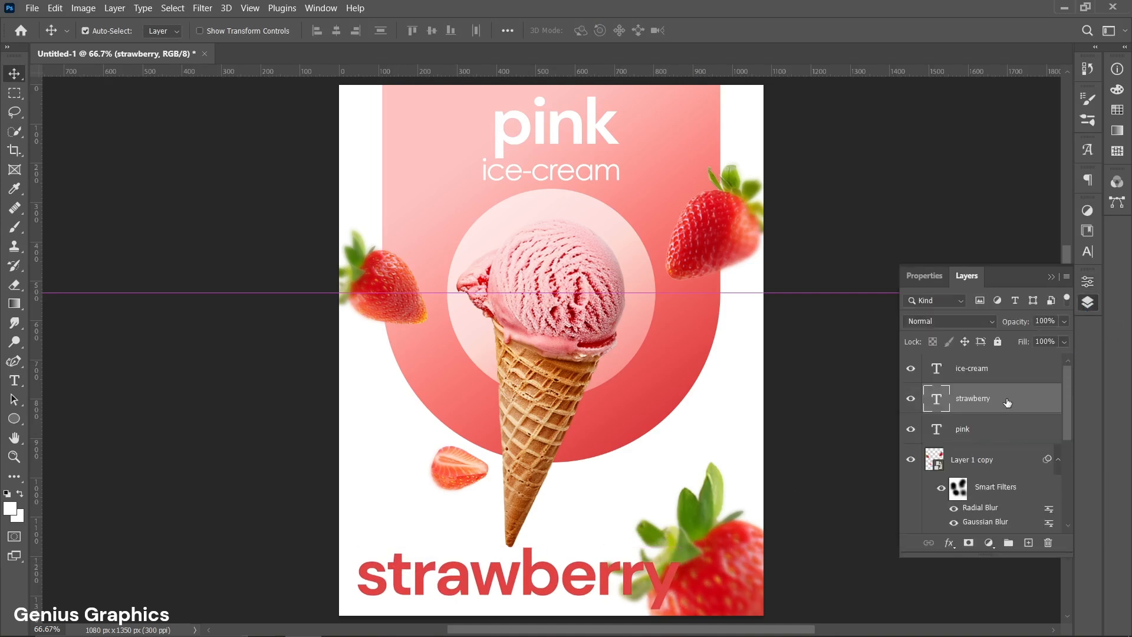
pyautogui.moveTo(1008, 403); pyautogui.dragTo(1012, 475)
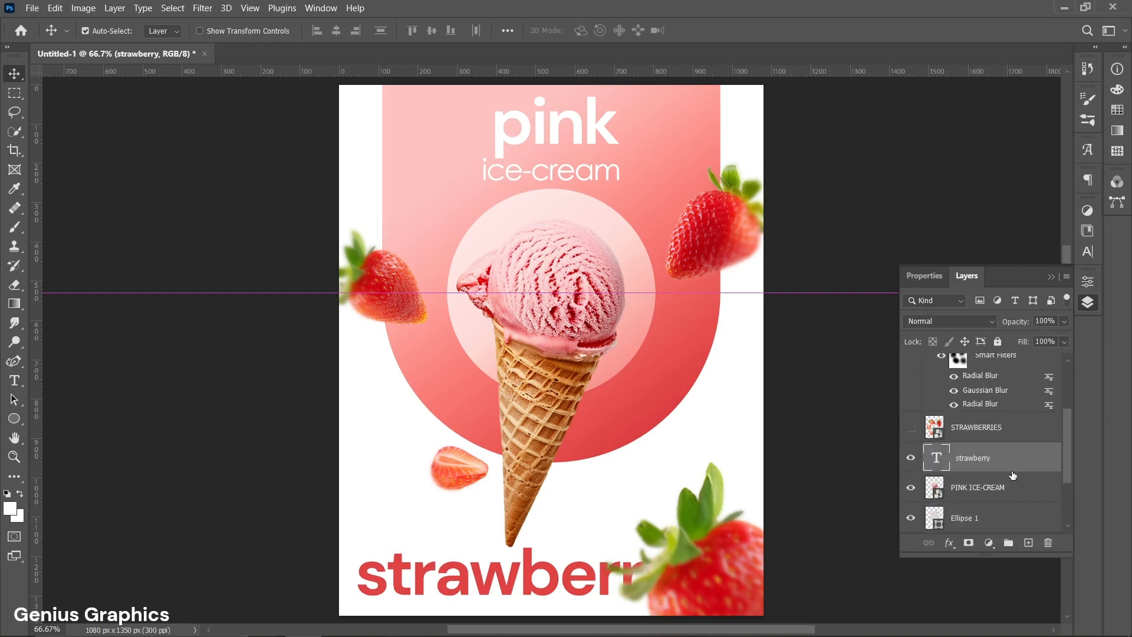
# Duplicate the "ice-cream" text into the poster's lower-left area and change the copy's font to Brittany Signature Regular
pyautogui.scroll(3, 1013, 472)
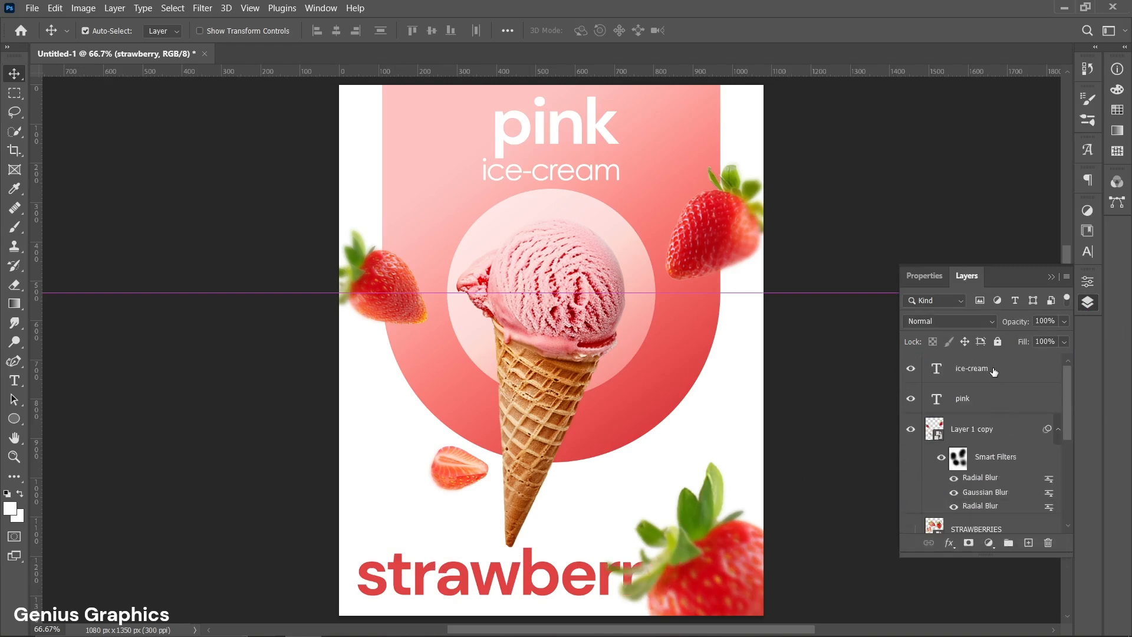
pyautogui.click(994, 371)
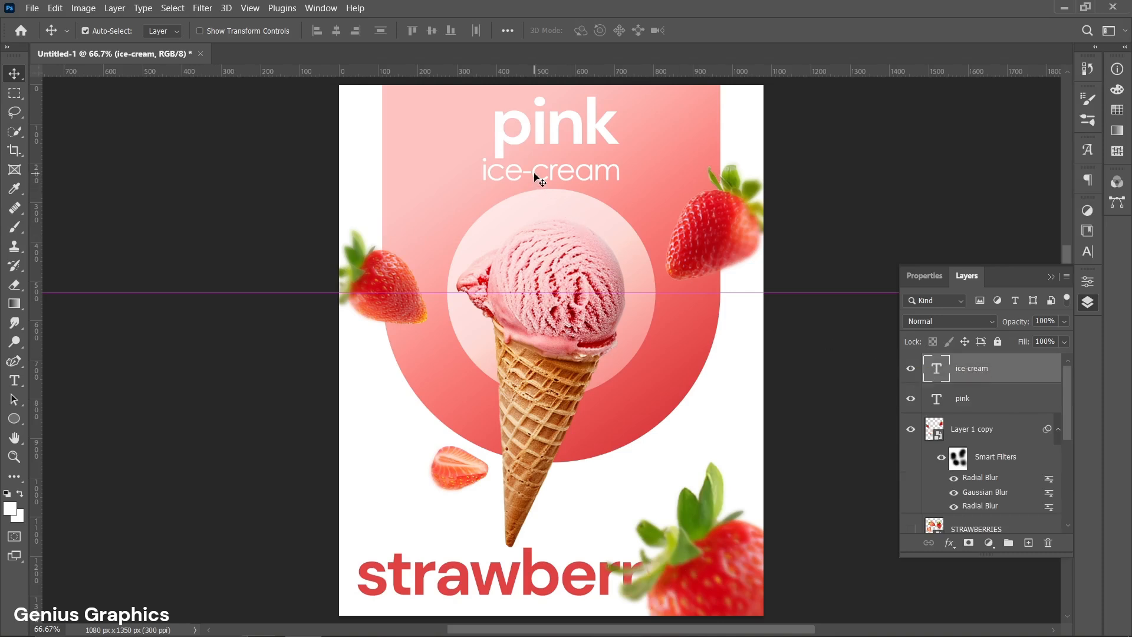
pyautogui.moveTo(535, 177); pyautogui.dragTo(435, 441)
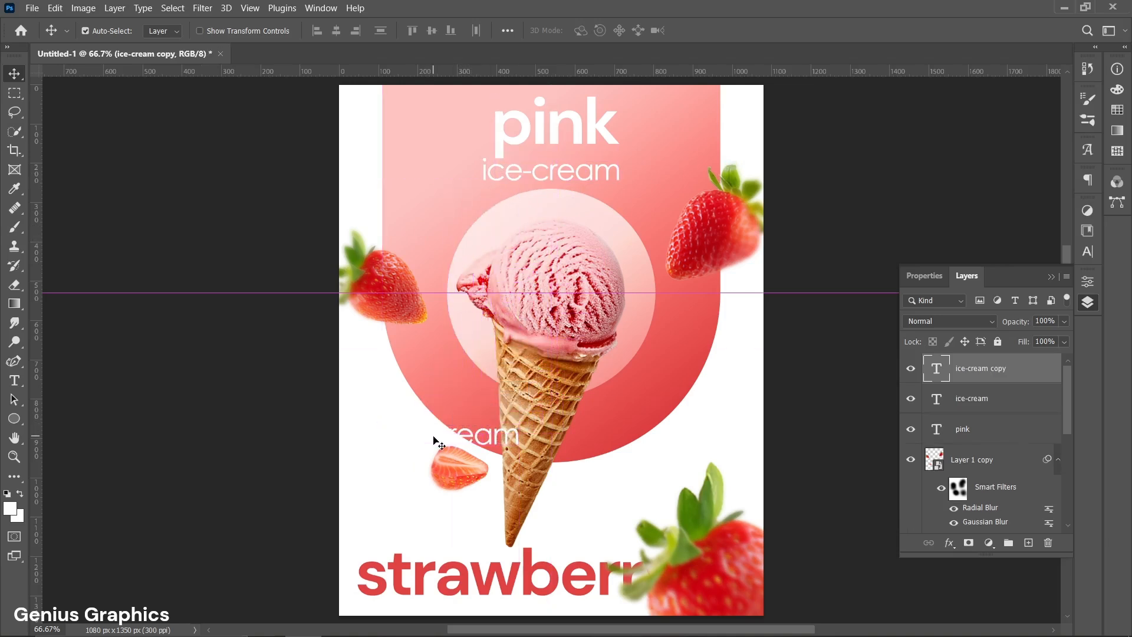
pyautogui.doubleClick(434, 441)
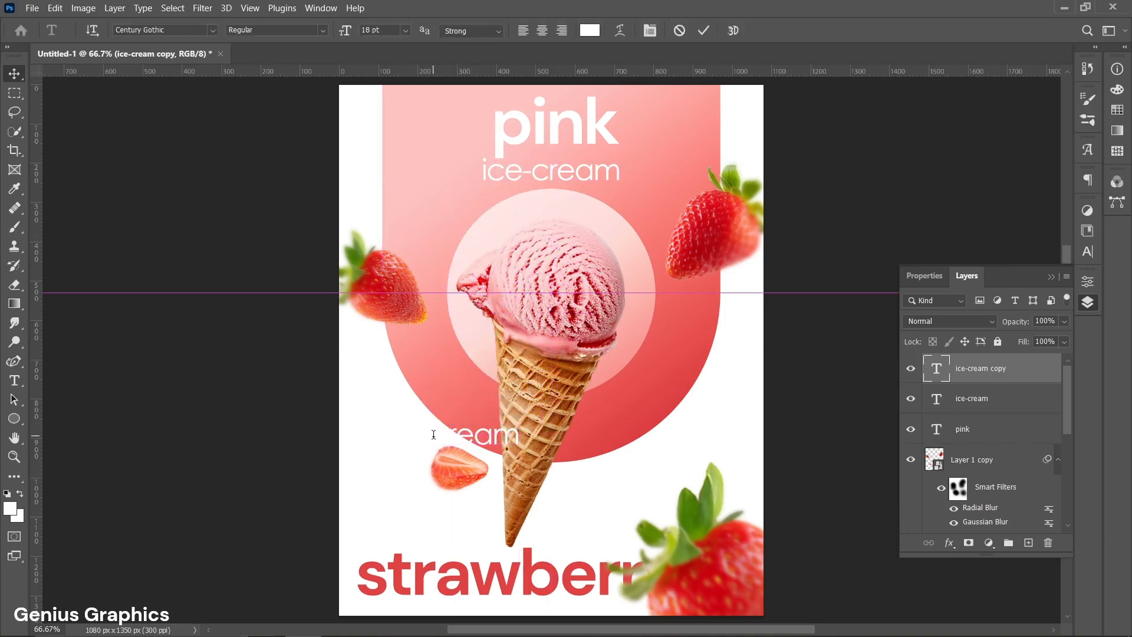
pyautogui.click(911, 276)
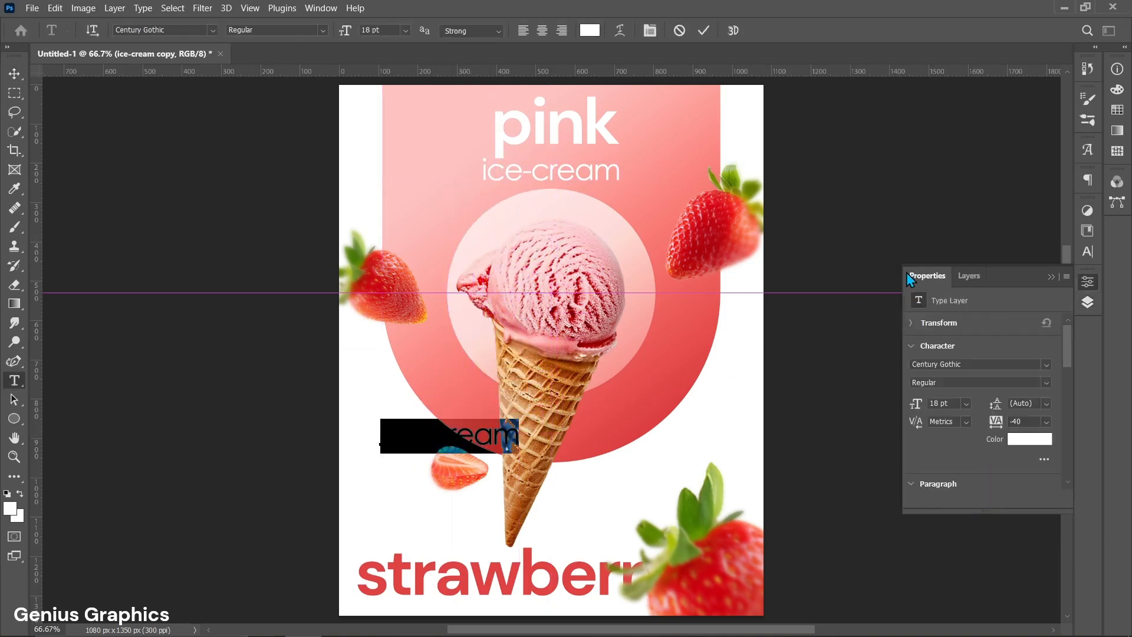
pyautogui.click(1045, 364)
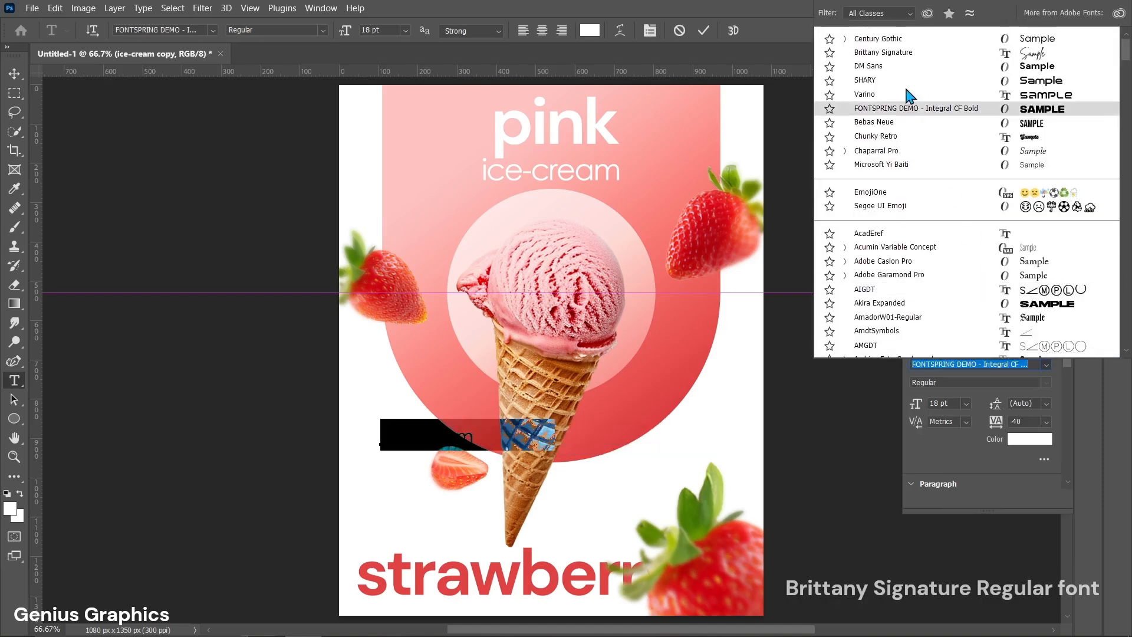
pyautogui.click(870, 53)
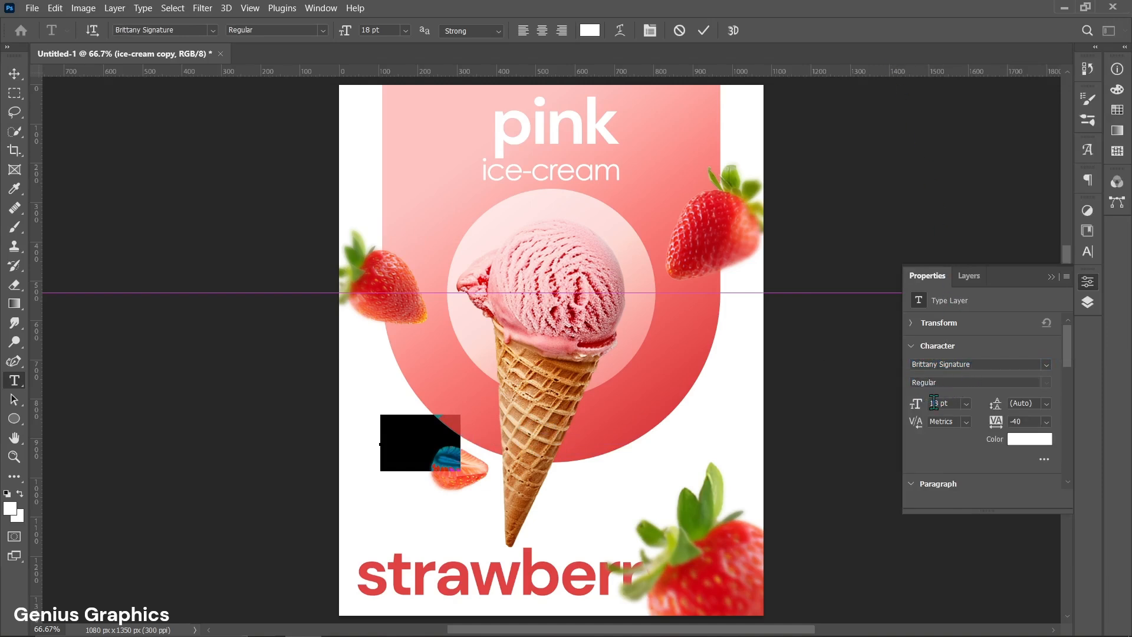
# Recolour the script text copy #e04343, sampled from the "strawberry" lettering
pyautogui.click(1026, 439)
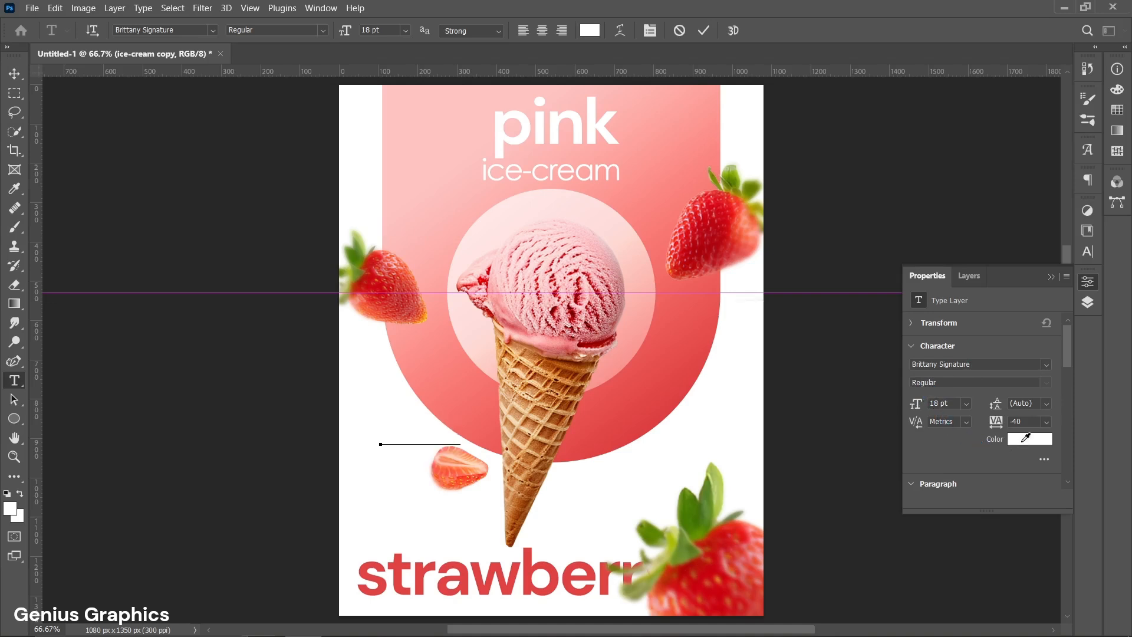
pyautogui.click(534, 565)
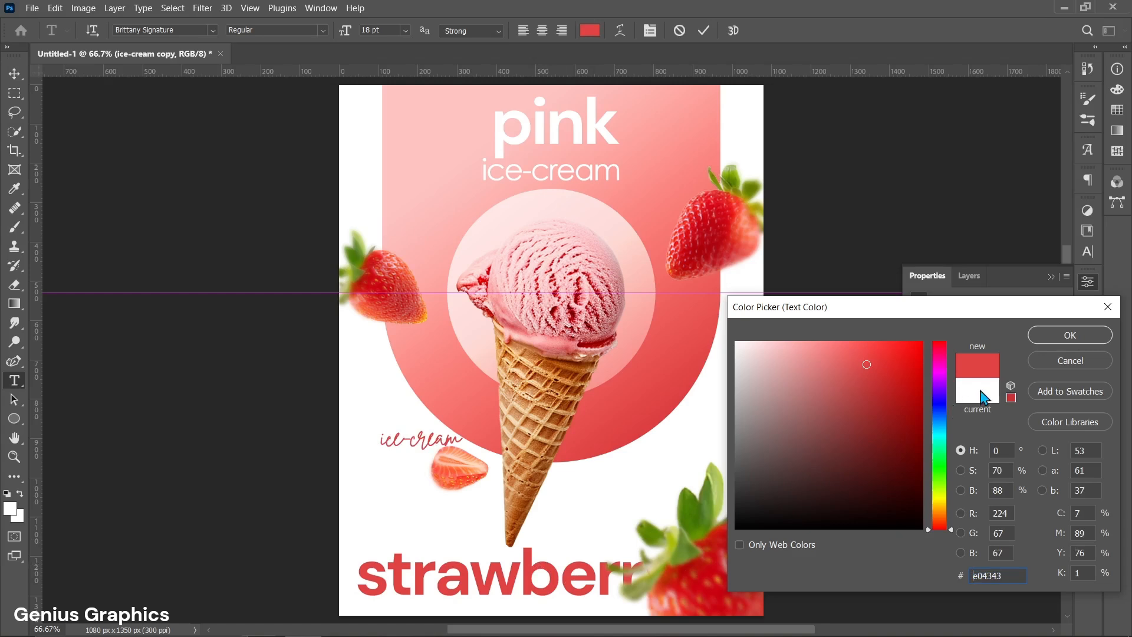
pyautogui.click(1045, 339)
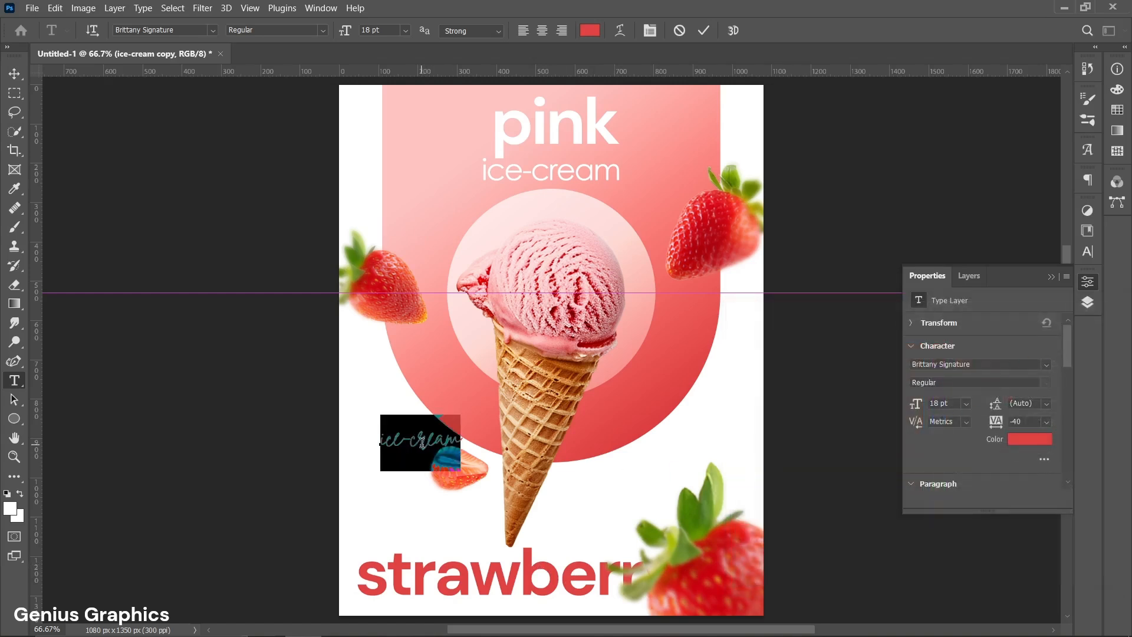
# Replace the script copy's wording with "Rich Flavoured" and place it just above "strawberry", aligned to its left edge
pyautogui.write('Rich')
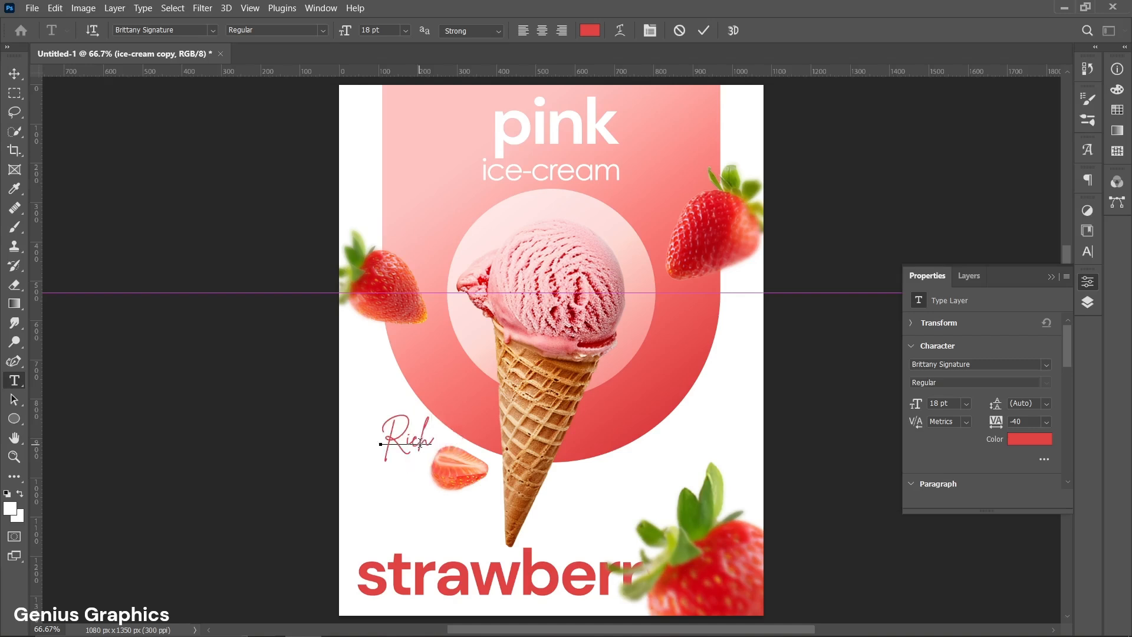
pyautogui.write(' Flavoured')
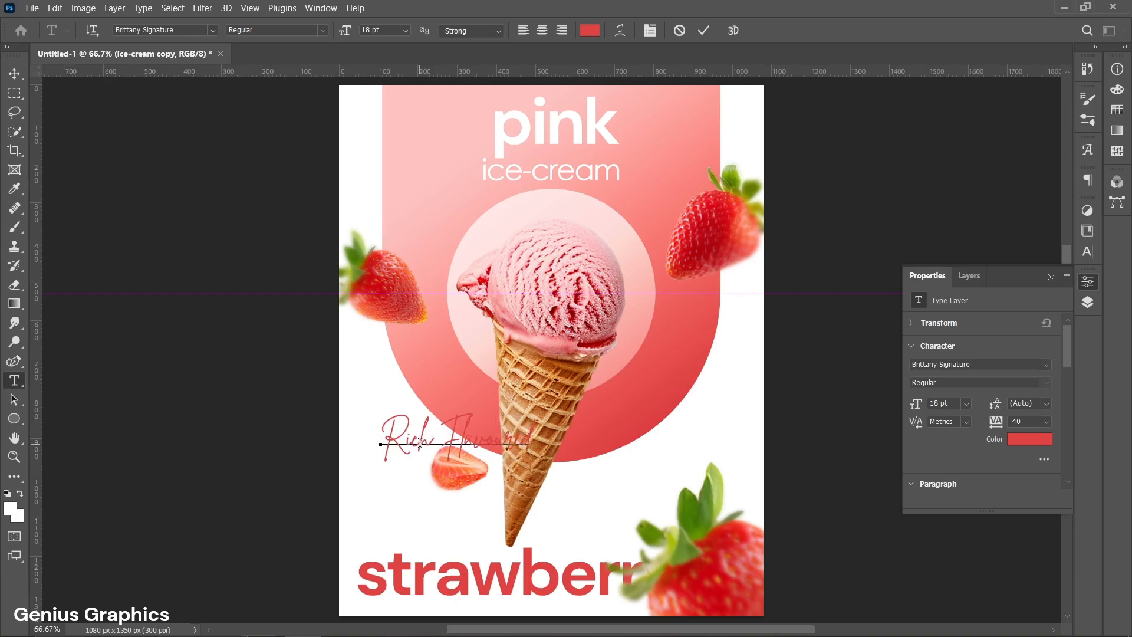
pyautogui.click(703, 32)
pyautogui.press('v')
pyautogui.moveTo(402, 446); pyautogui.dragTo(372, 535)
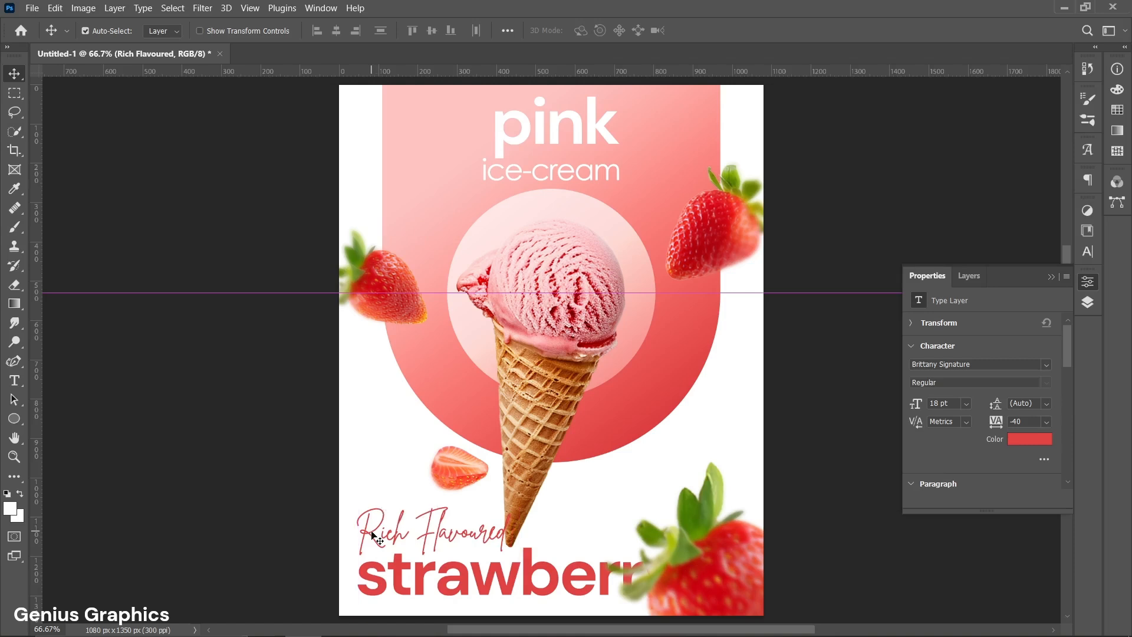
# Select the "Rich Flavoured" and "strawberry" texts together, without the strawberries layer, and shift them slightly left and down
pyautogui.click(978, 278)
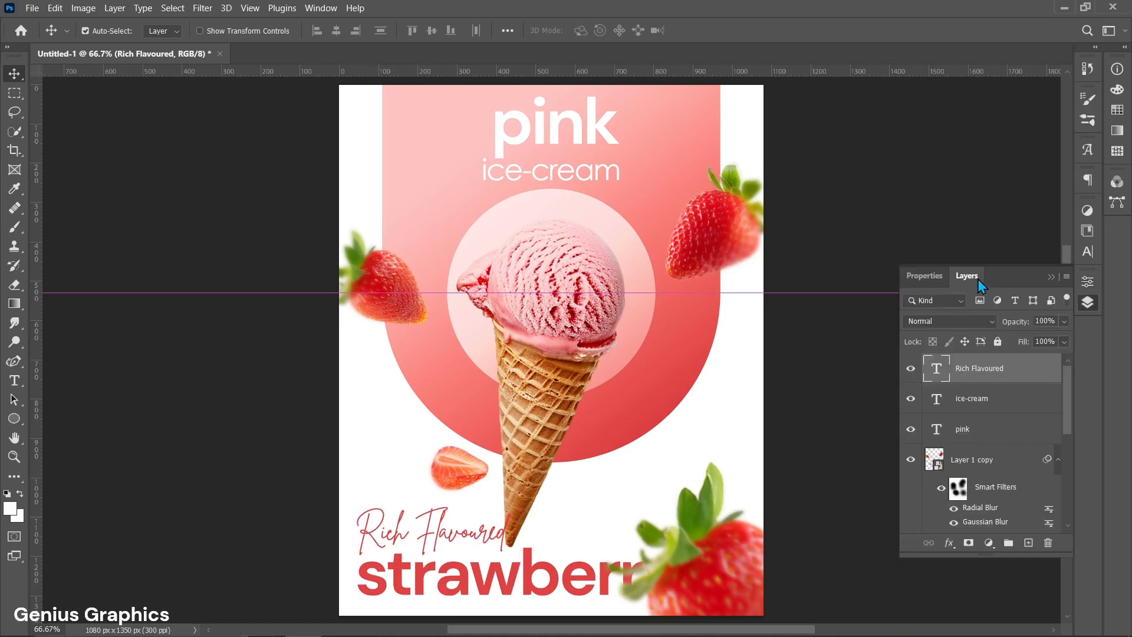
pyautogui.moveTo(384, 482); pyautogui.dragTo(360, 554)
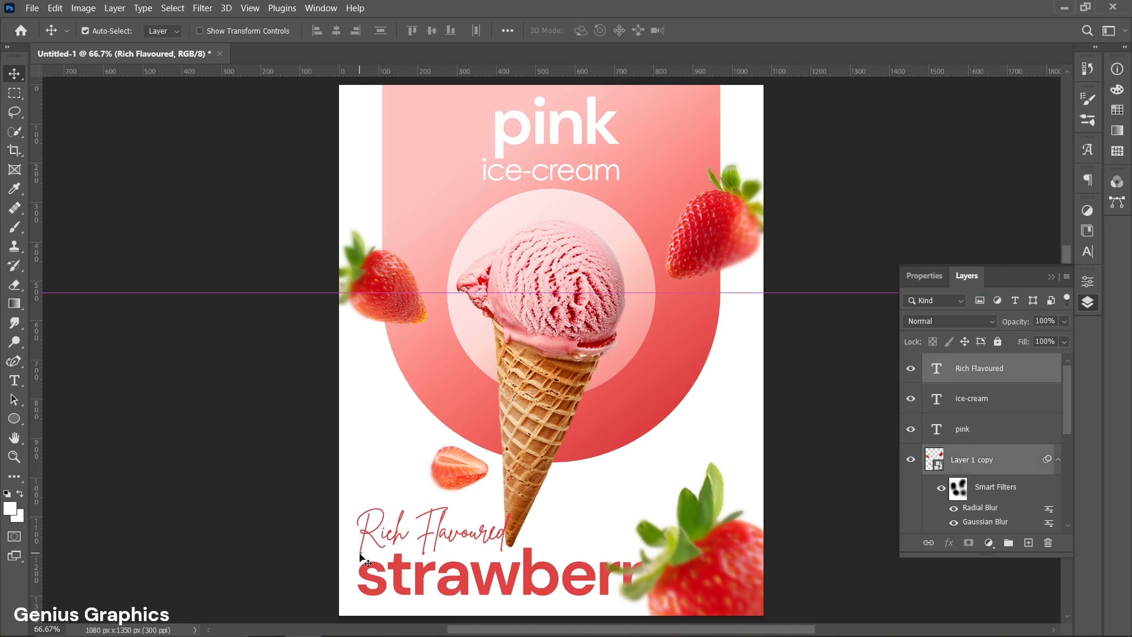
pyautogui.keyDown('ctrl'); pyautogui.click(983, 464); pyautogui.keyUp('ctrl')
pyautogui.moveTo(419, 584); pyautogui.dragTo(399, 585)
pyautogui.press('Up')
pyautogui.press('Up')
pyautogui.press('Up')
pyautogui.press('Up')
pyautogui.press('Up')
pyautogui.press('Up')
pyautogui.press('Up')
pyautogui.press('Up')
pyautogui.press('Up')
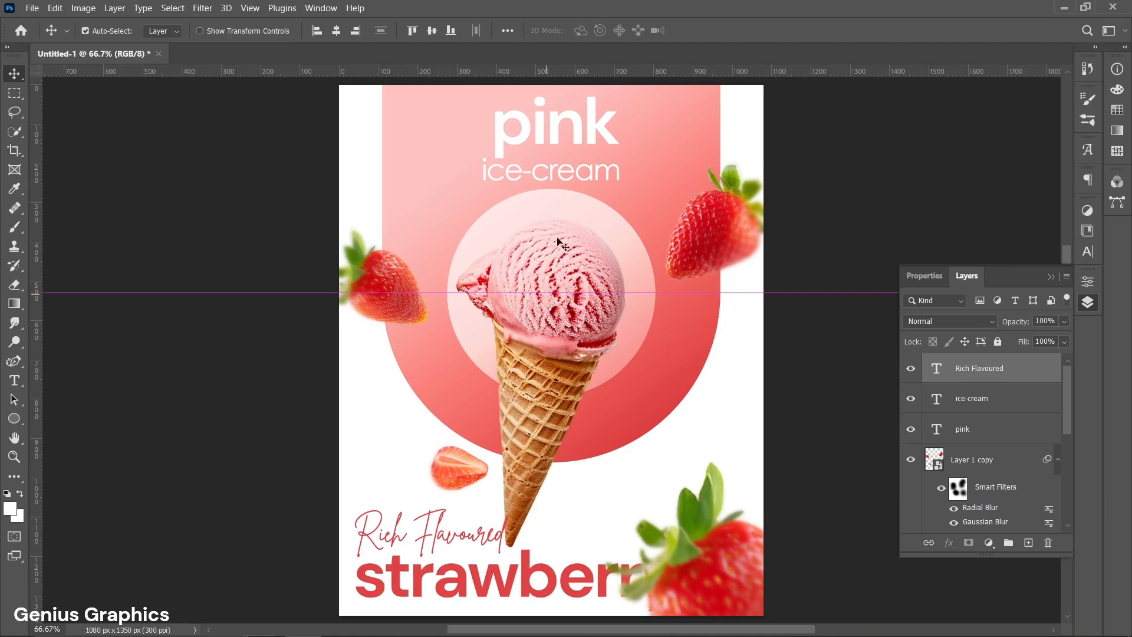
# Delete the horizontal guide running across the ice-cream scoop
pyautogui.click(545, 144)
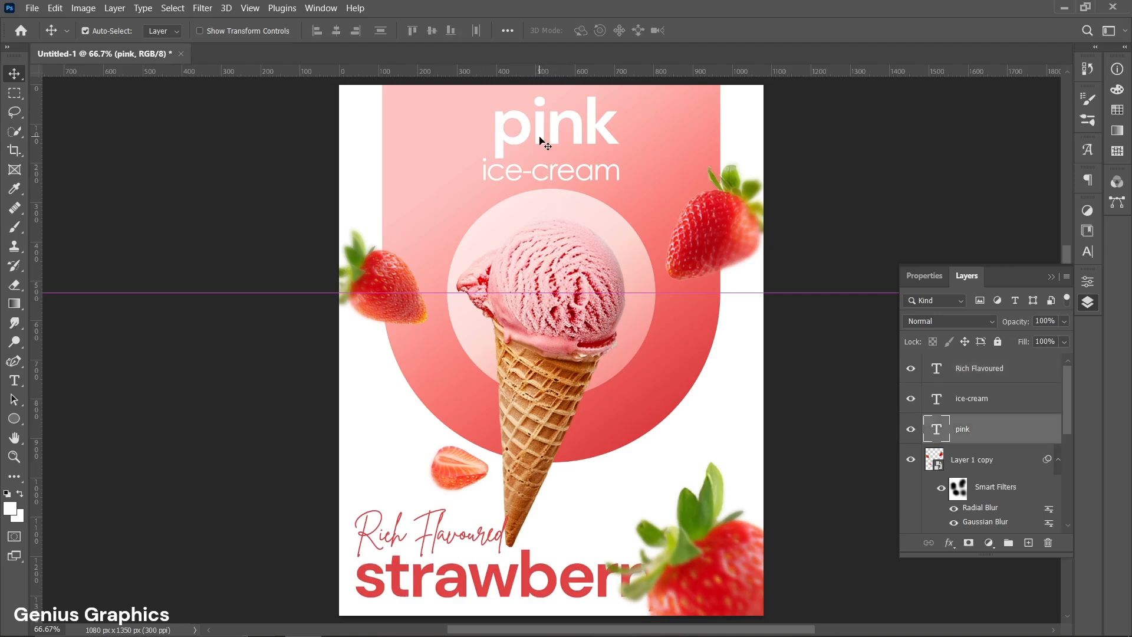
pyautogui.click(809, 293)
pyautogui.press('Delete')
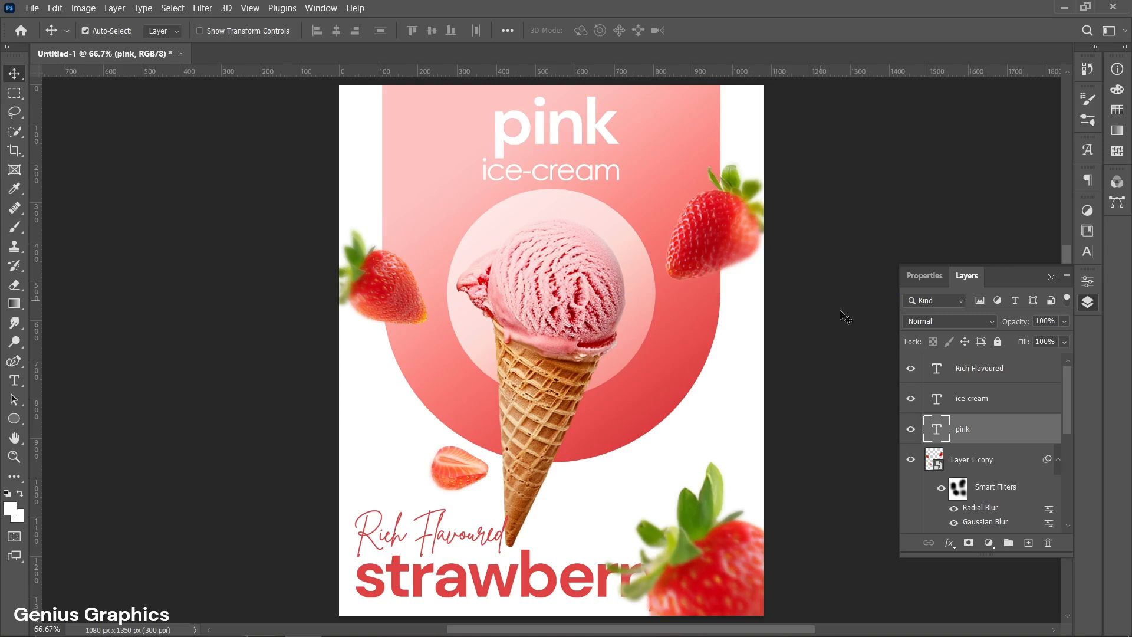
# Add a red Multiply drop shadow to the PINK ICE-CREAM layer: opacity 46%, angle 125°, distance 12 px, spread 15%, size 45 px, noise 8%
pyautogui.click(980, 374)
pyautogui.hotkey('ctrl', '0')
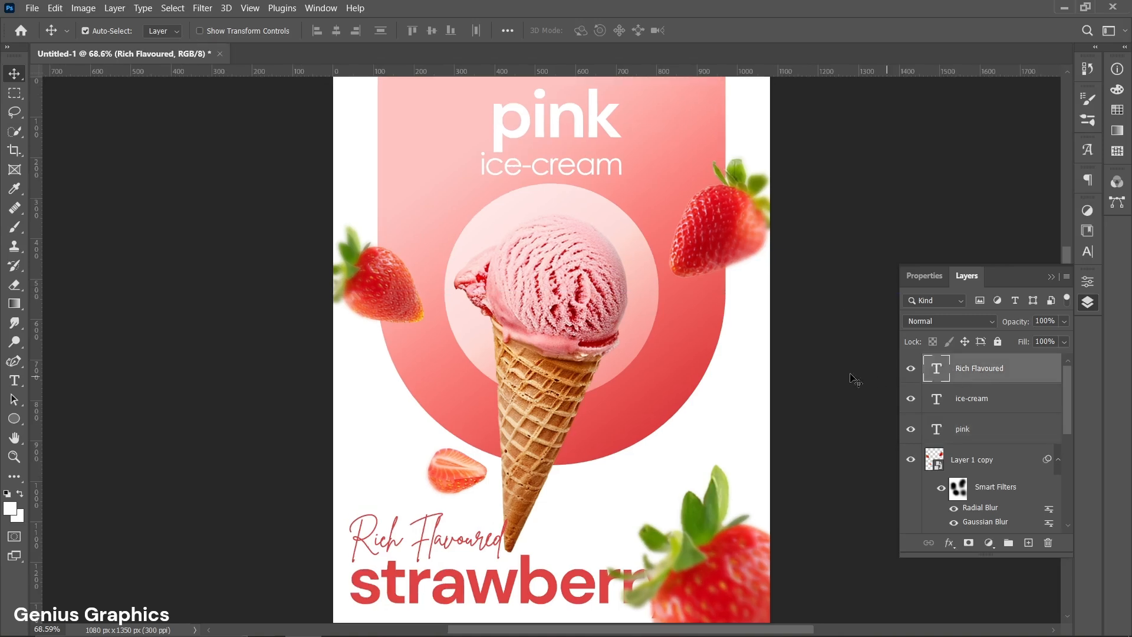
pyautogui.click(575, 306)
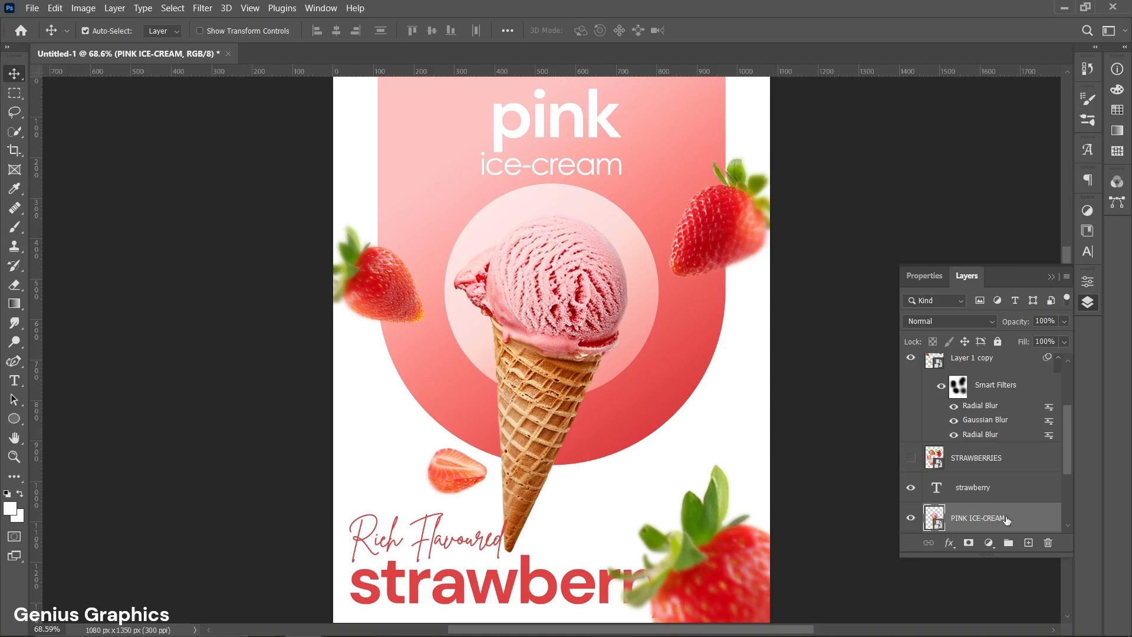
pyautogui.click(950, 543)
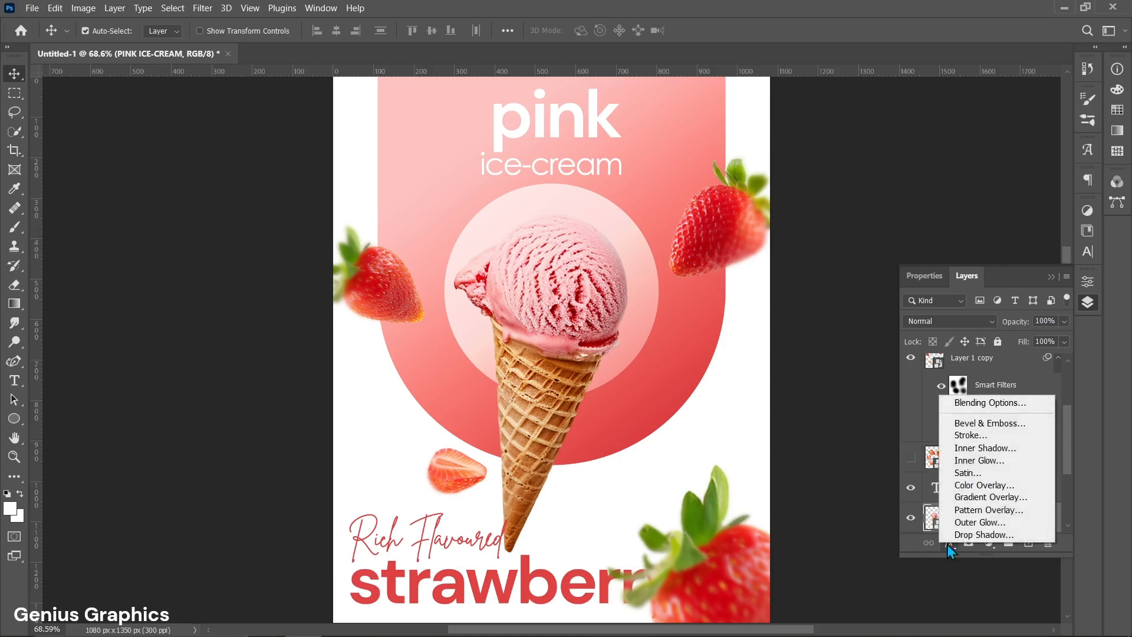
pyautogui.click(959, 533)
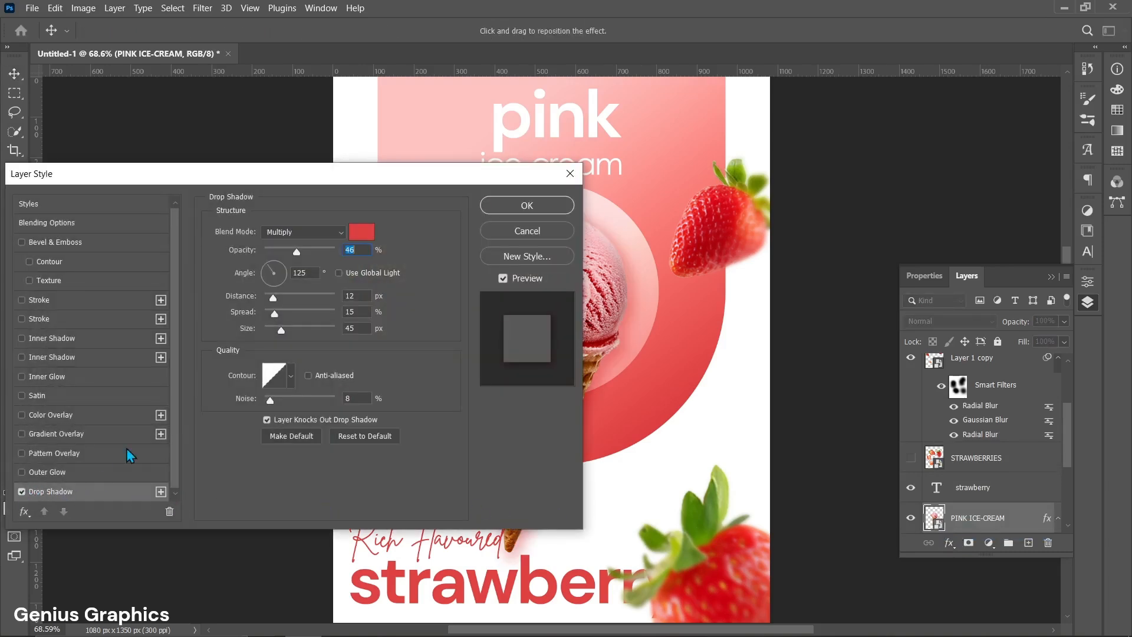
pyautogui.moveTo(328, 180); pyautogui.dragTo(154, 192)
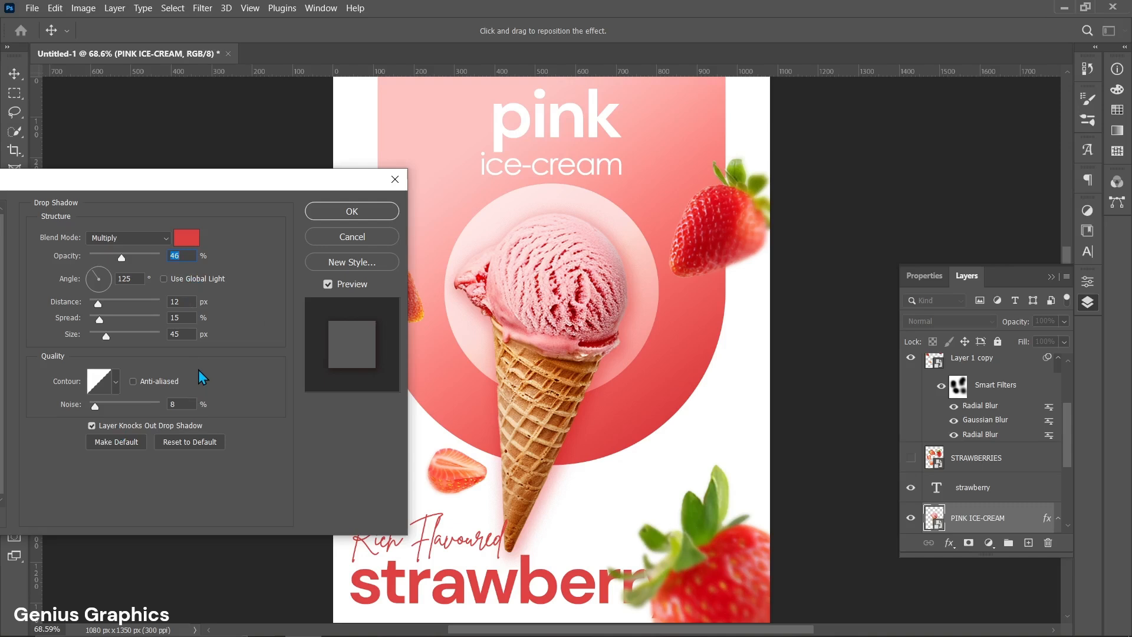
pyautogui.click(356, 215)
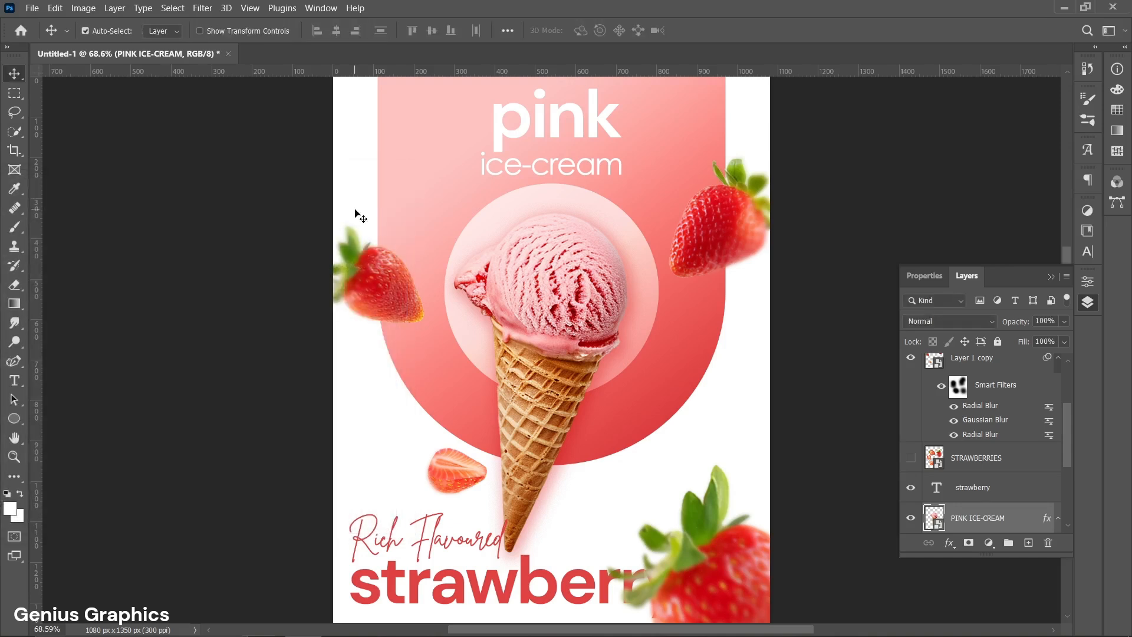
# Stamp all visible layers into a new layer above "Rich Flavoured" and rename it "FINAL LOOK"
pyautogui.scroll(3, 965, 440)
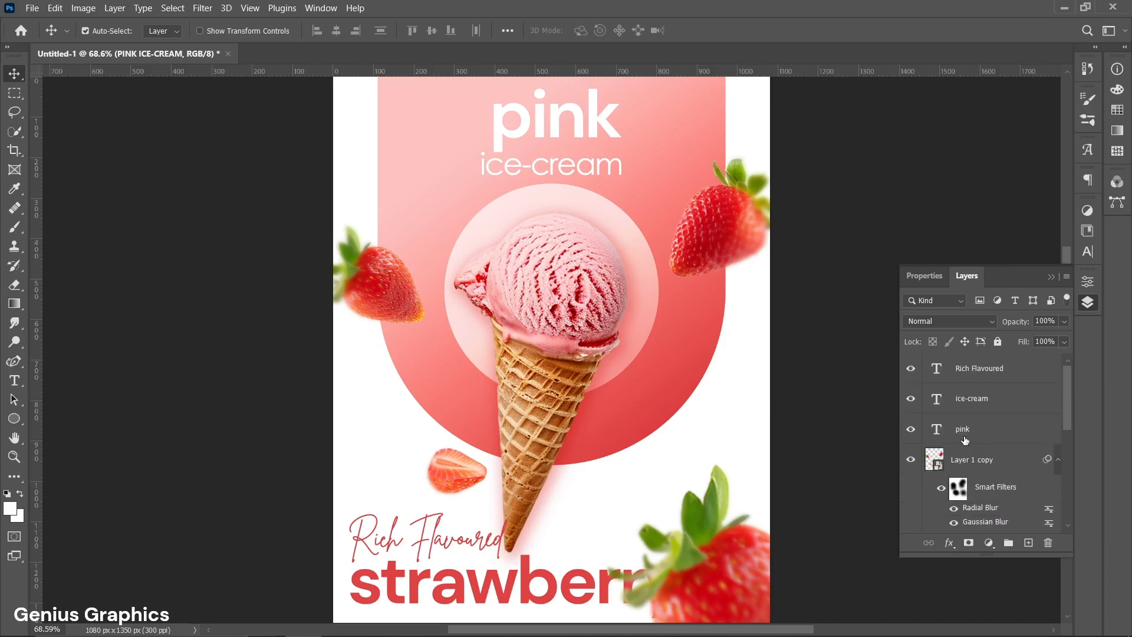
pyautogui.click(981, 376)
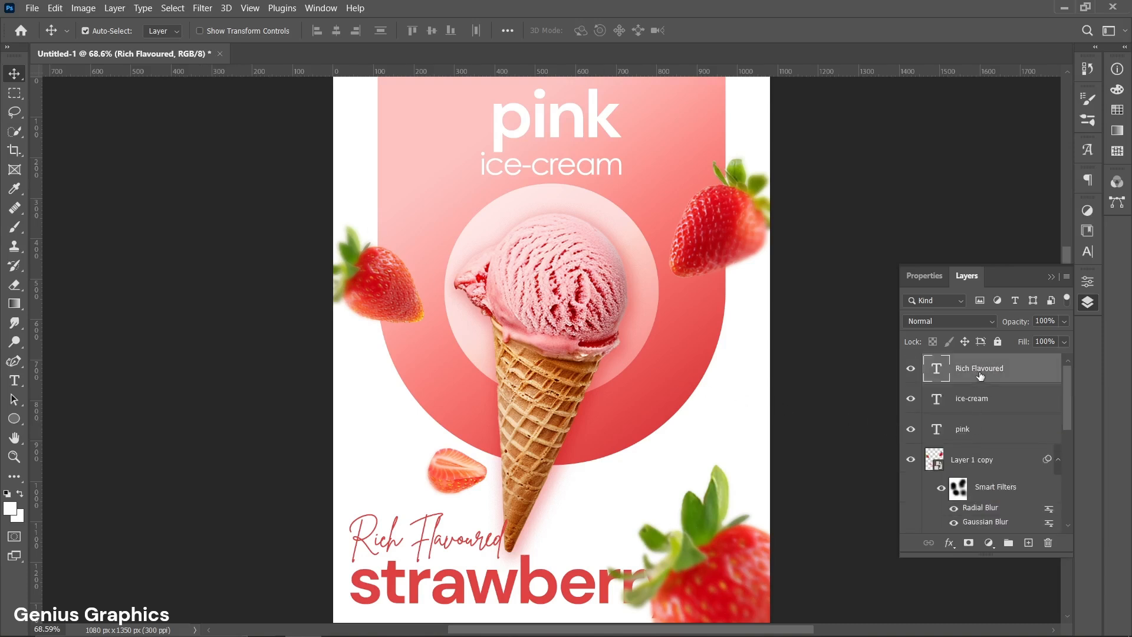
pyautogui.hotkey('ctrl', 'alt', 'shift', 'e')
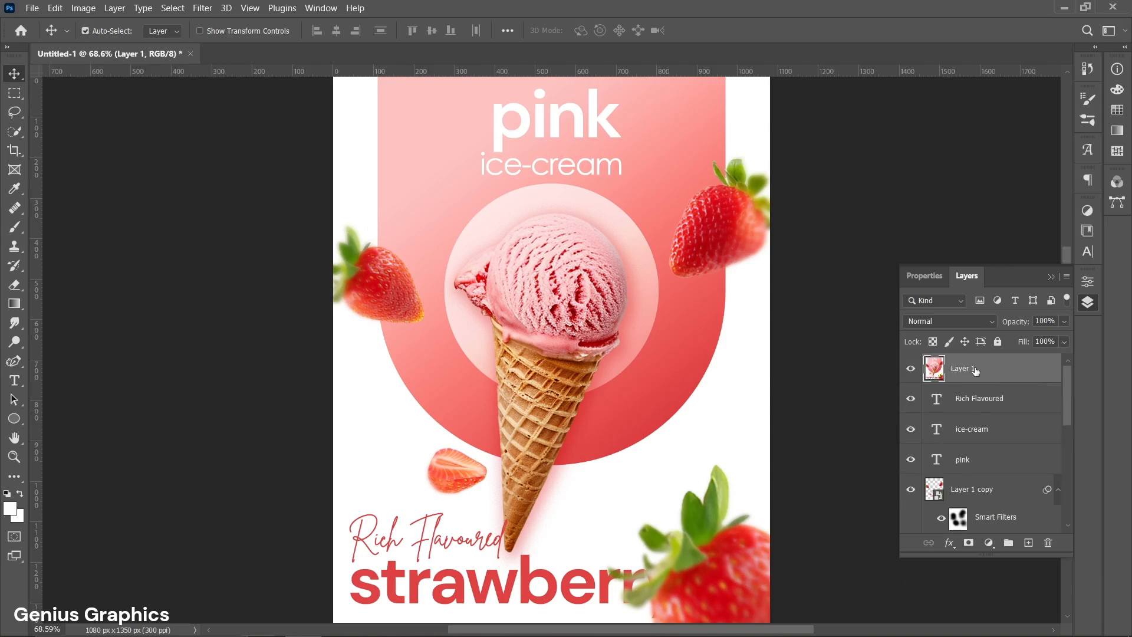
pyautogui.doubleClick(975, 369)
pyautogui.write('FINAL LOOK')
pyautogui.click(1030, 379)
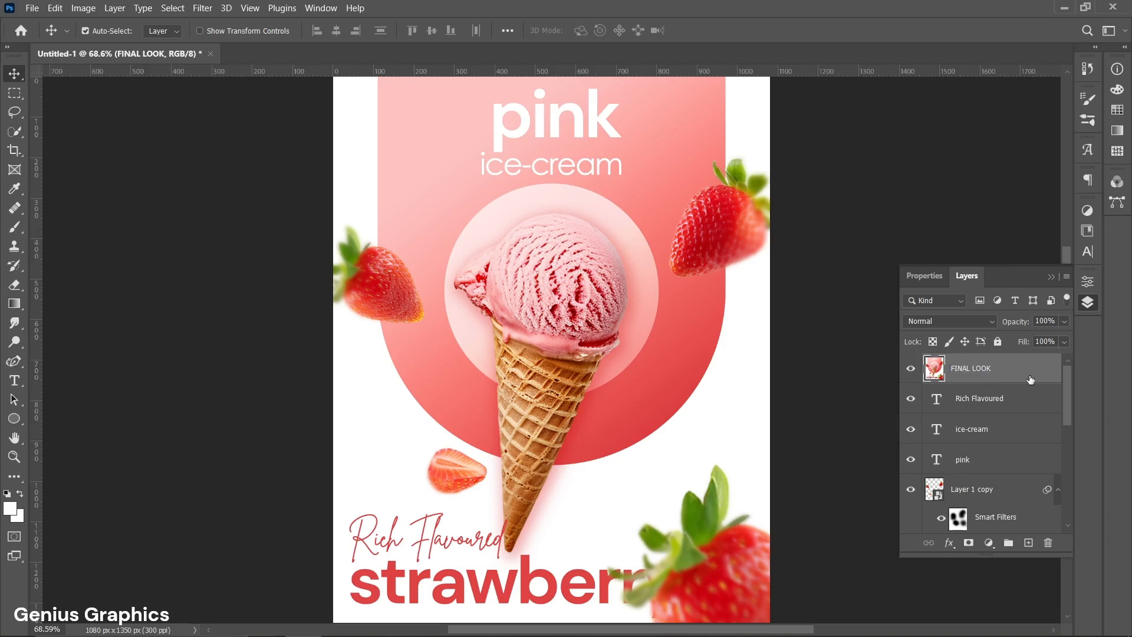